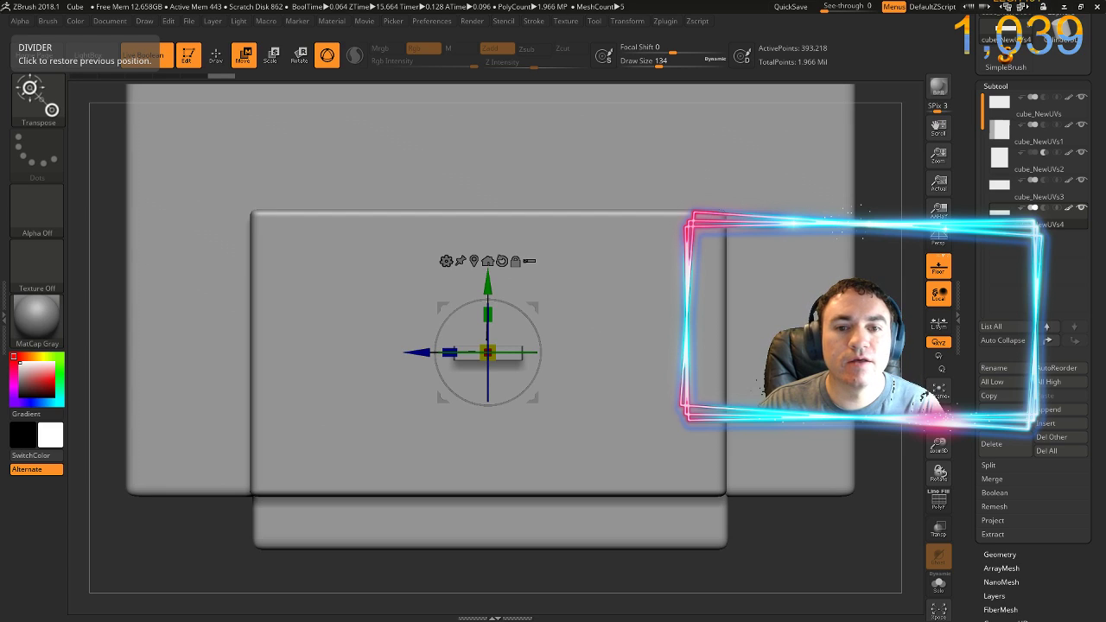
Raise the thin bar about 0.32 toward the upper part of the side block
mouse_move(882, 287)
right_down()
mouse_move(921, 302)
mouse_move(754, 311)
mouse_move(873, 305)
right_up()
right_drag(676, 246, 615, 275)
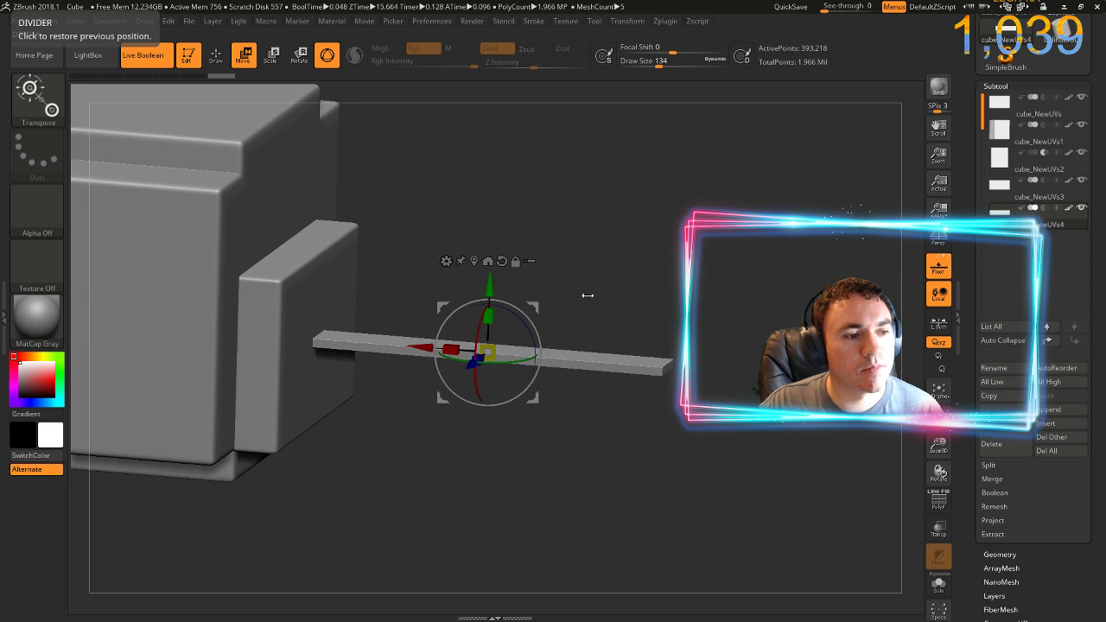
drag(588, 293, 472, 243)
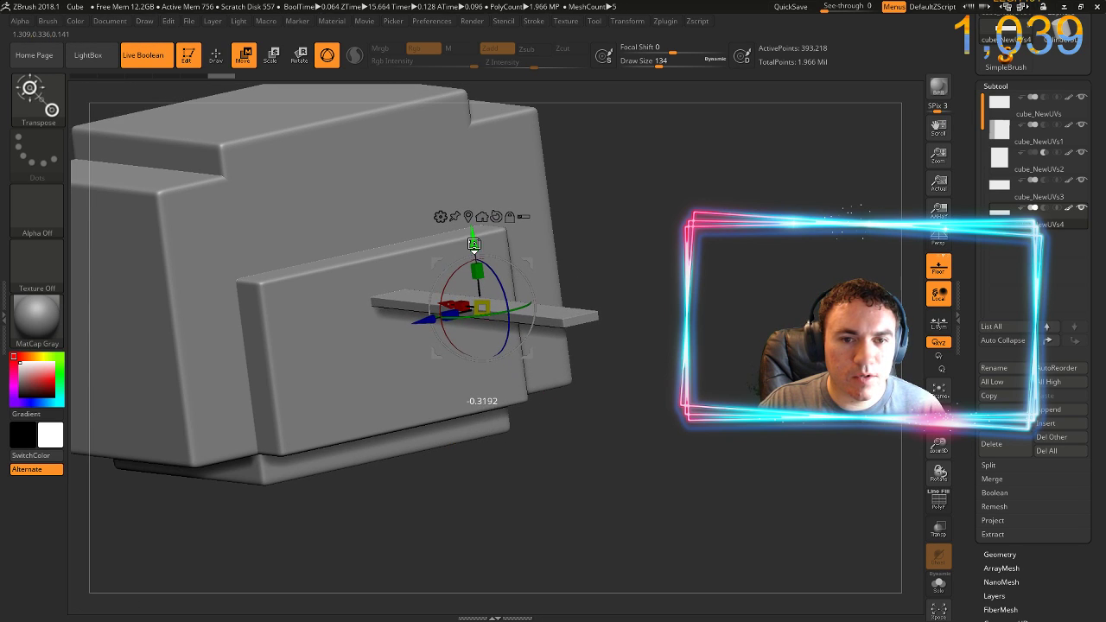
alt+drag(715, 265, 887, 315)
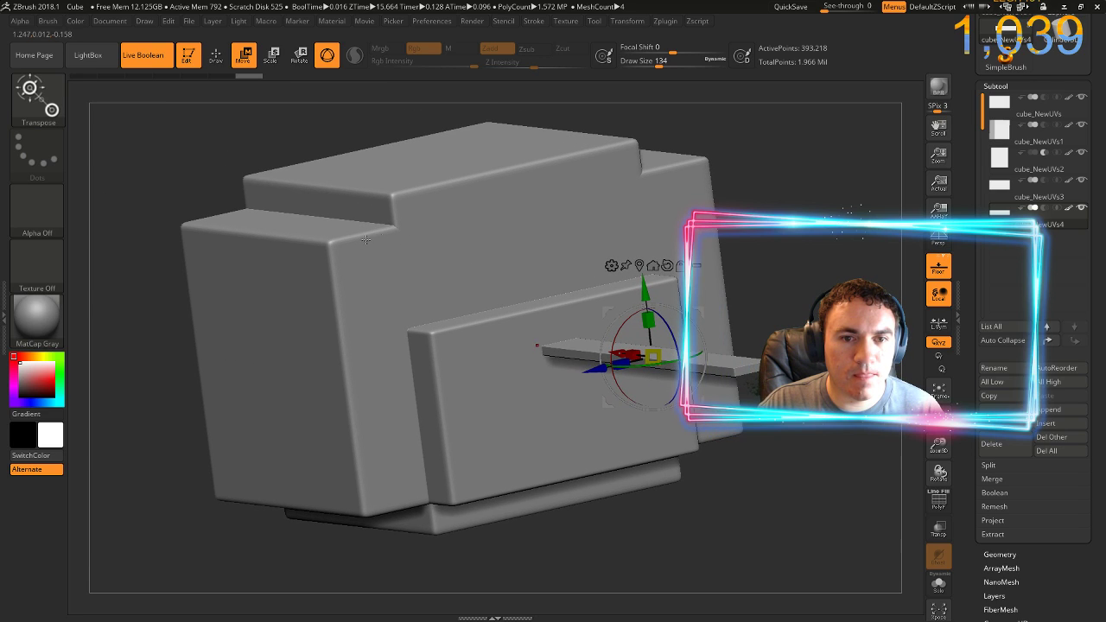
Shorten the thin bar along its length and slide it inward so its end is embedded in the side block
mouse_move(812, 255)
mouse_down()
mouse_move(828, 257)
mouse_move(811, 257)
mouse_up()
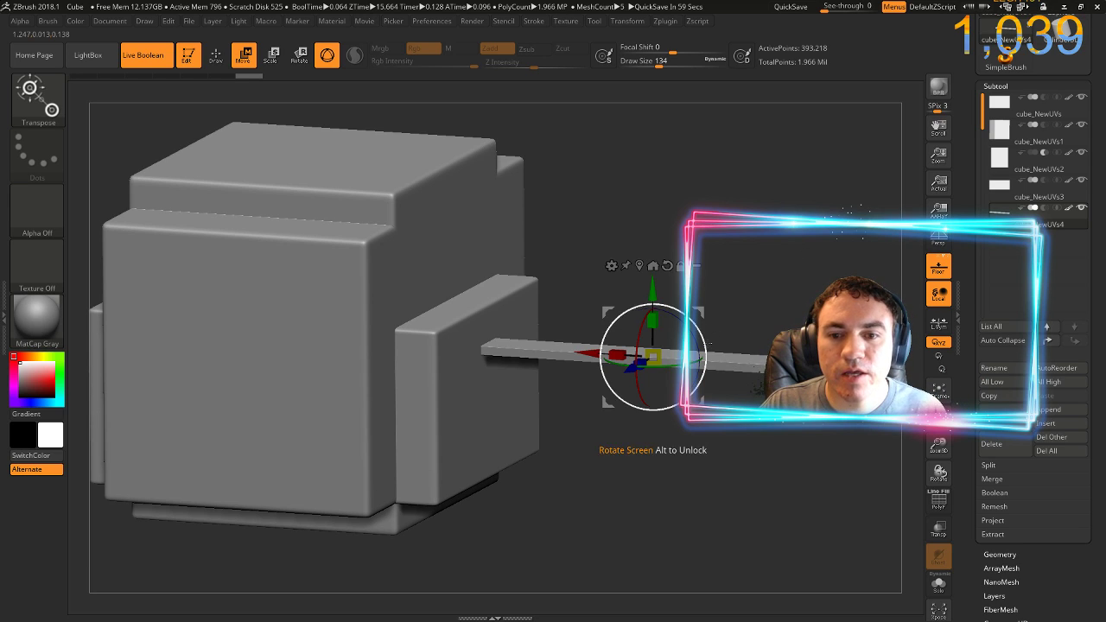
drag(617, 355, 690, 375)
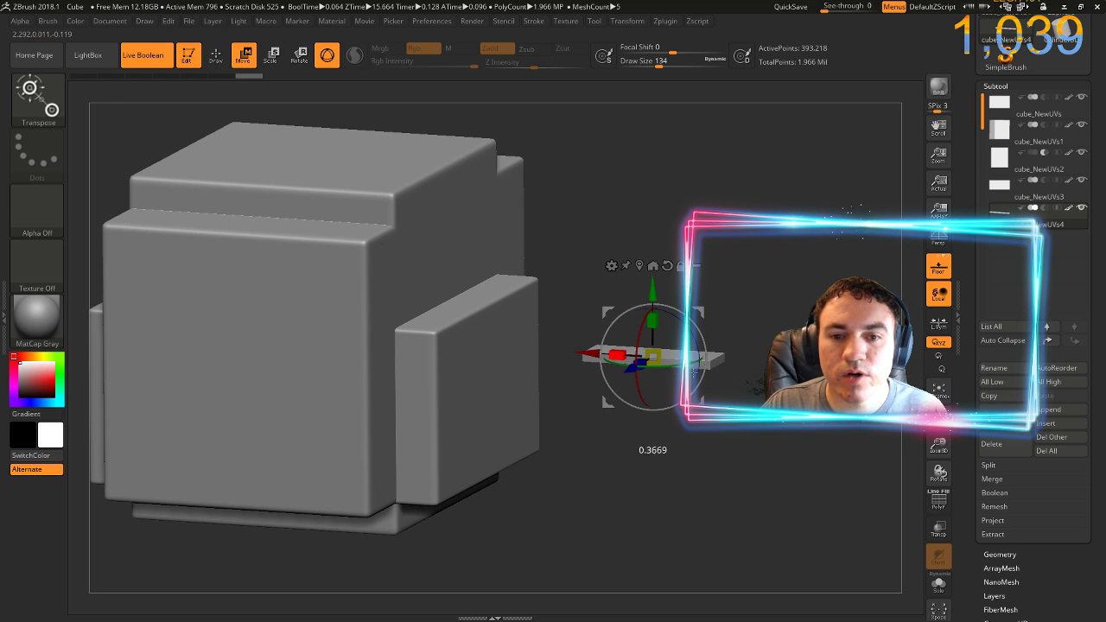
drag(590, 350, 475, 343)
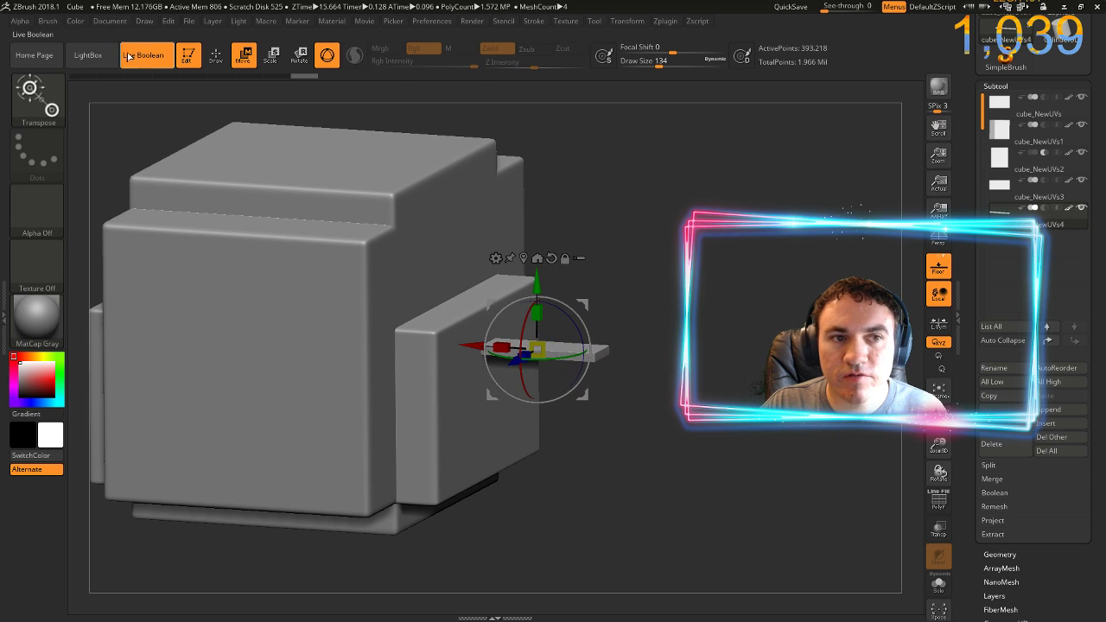
Set the bar to subtractive so it cuts a slot, and shift it about 0.2 sideways across the block's face
click(1044, 210)
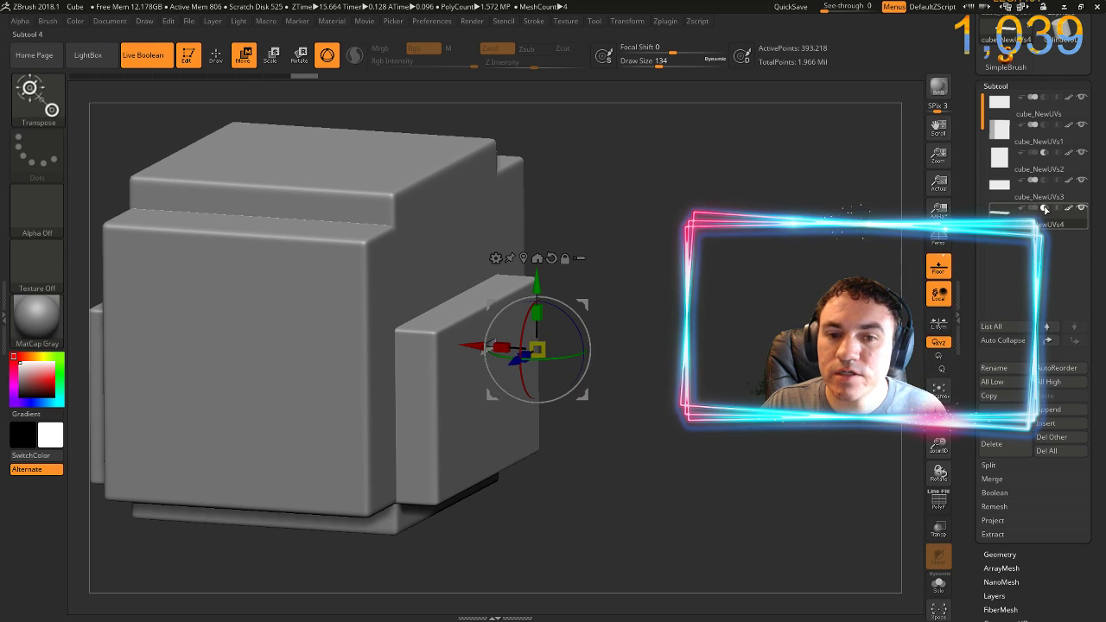
drag(804, 415, 617, 409)
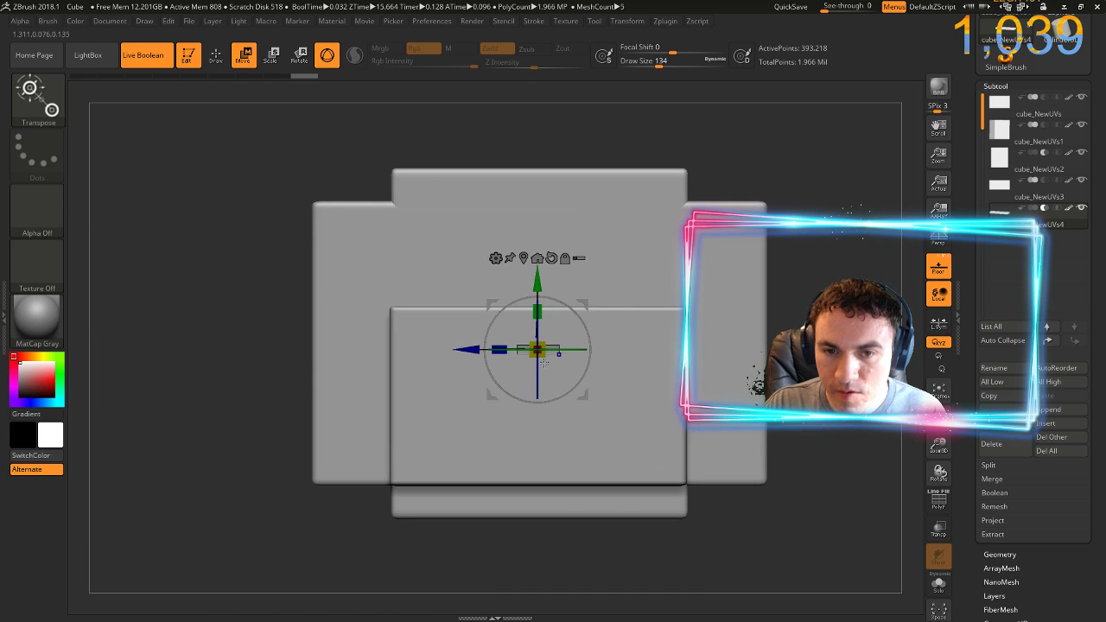
drag(469, 350, 444, 353)
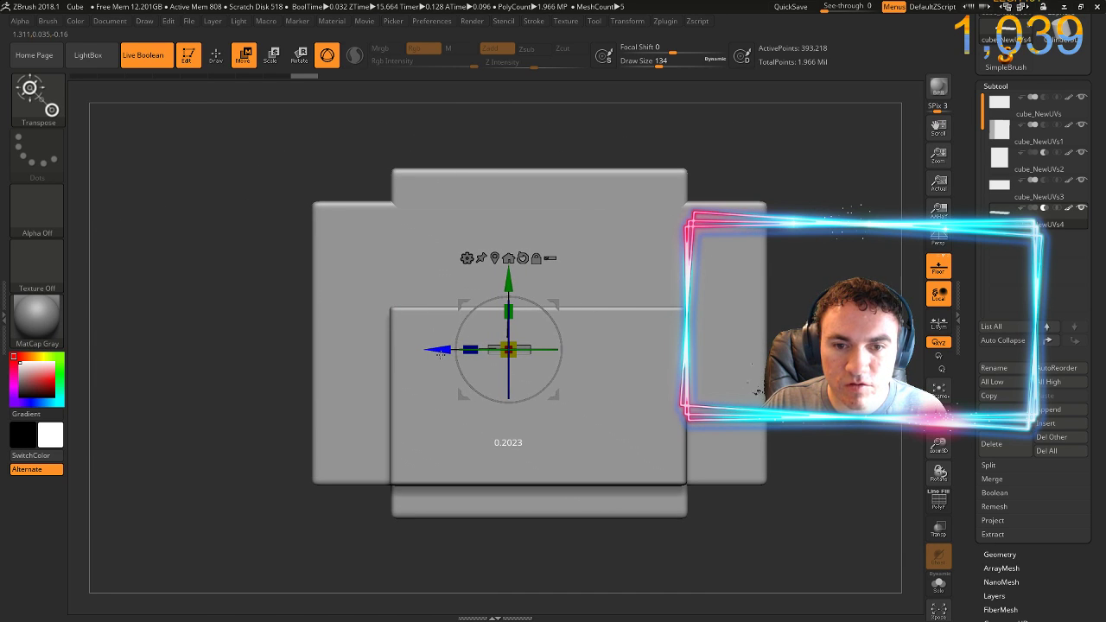
Turn the subtractive bar into an ArrayMesh with 12 repeats
click(1003, 568)
click(986, 153)
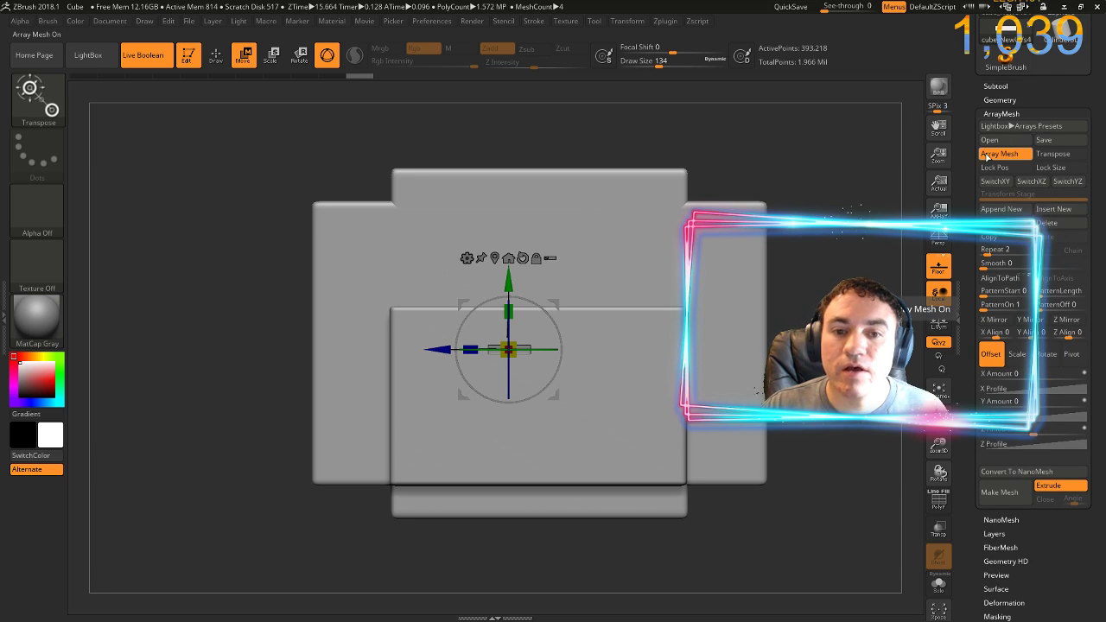
drag(988, 256, 998, 256)
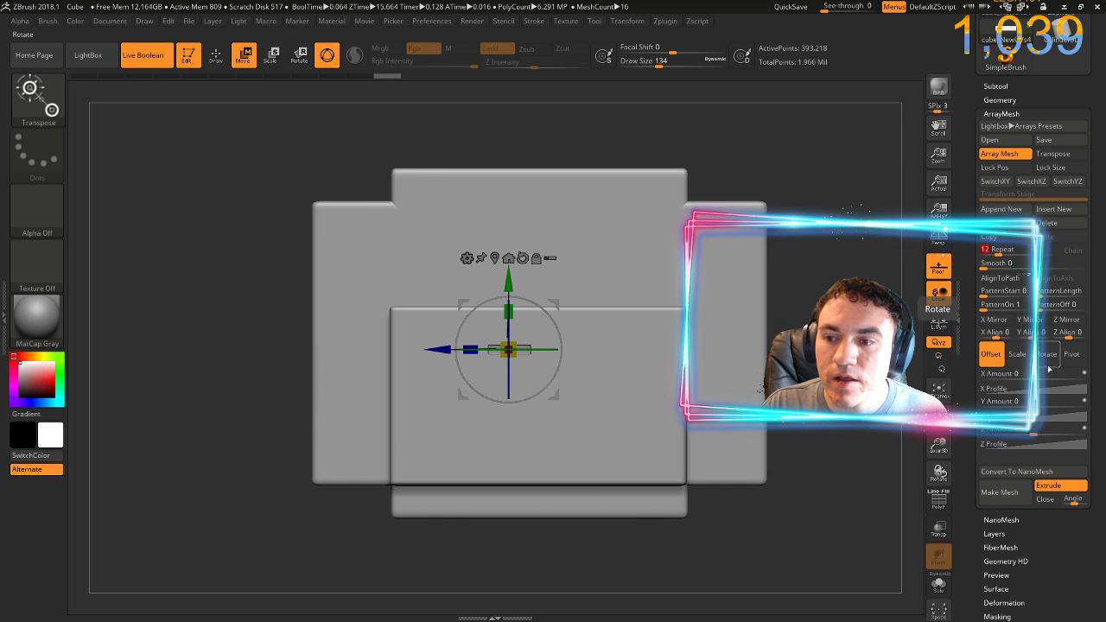
Space the repeated slots vertically with a Y Amount offset of 18.81453 and raise the column on the block's face
drag(1029, 375, 1017, 298)
key(ctrl+z)
drag(1035, 404, 1070, 405)
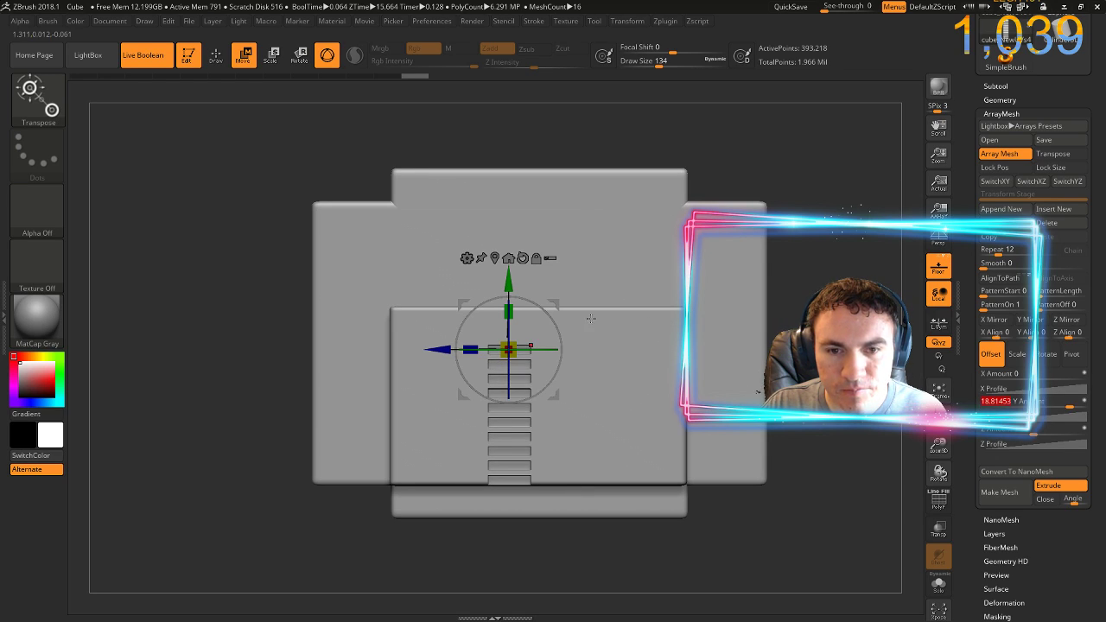
mouse_move(509, 283)
mouse_down()
mouse_move(510, 246)
mouse_move(509, 262)
mouse_up()
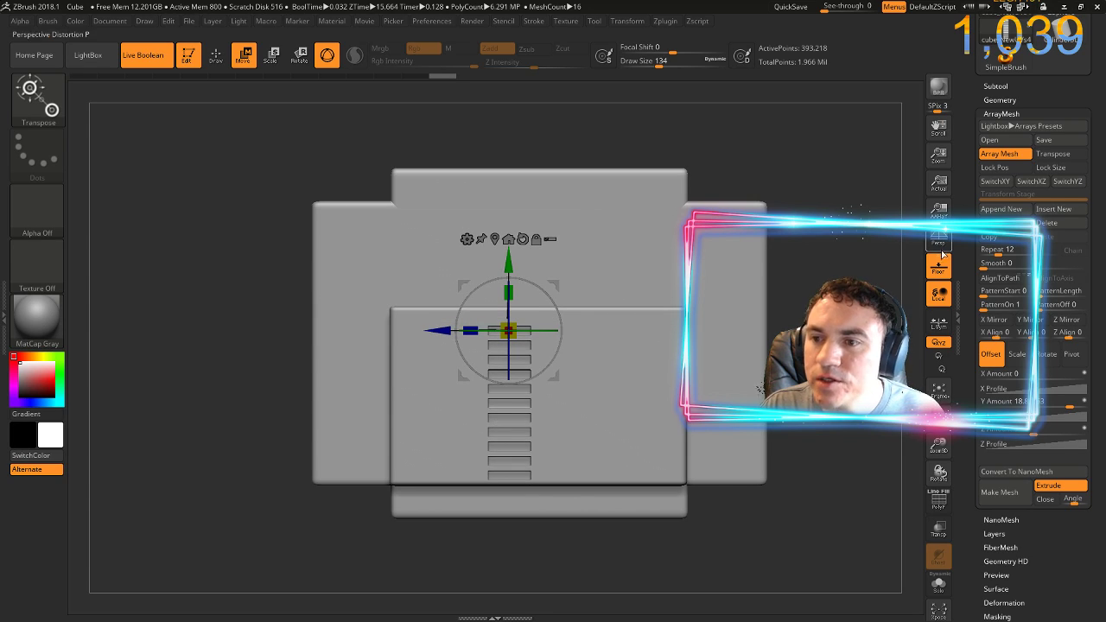
Set the slot array to 9 repeats with a Y Amount of 16.4548 and nudge the column slightly sideways
click(991, 252)
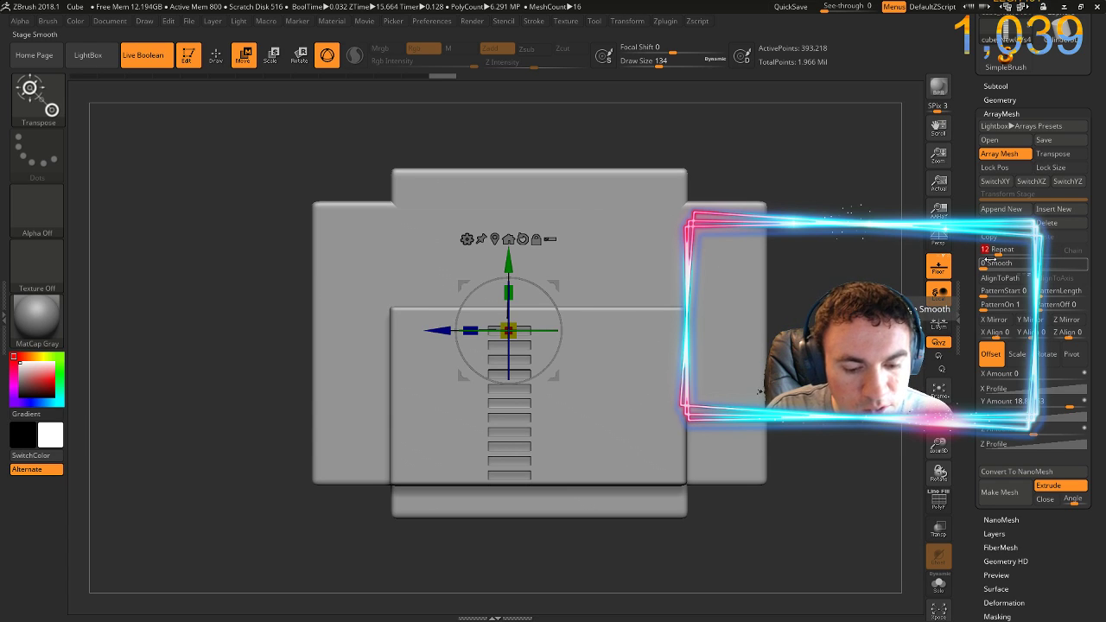
key(Return)
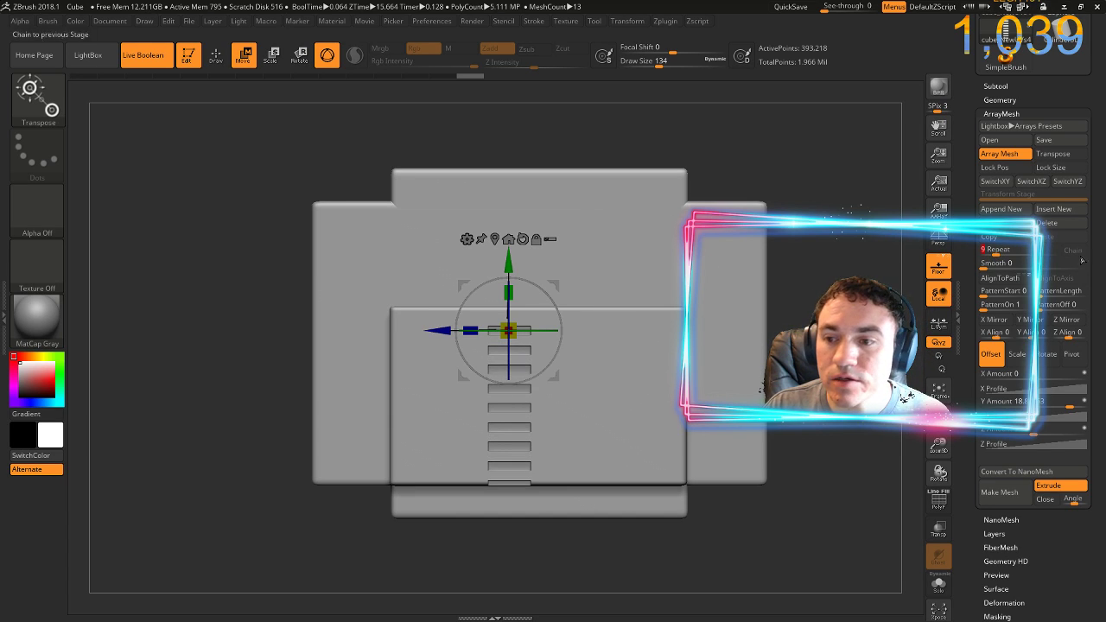
click(1070, 399)
drag(1070, 398, 1090, 391)
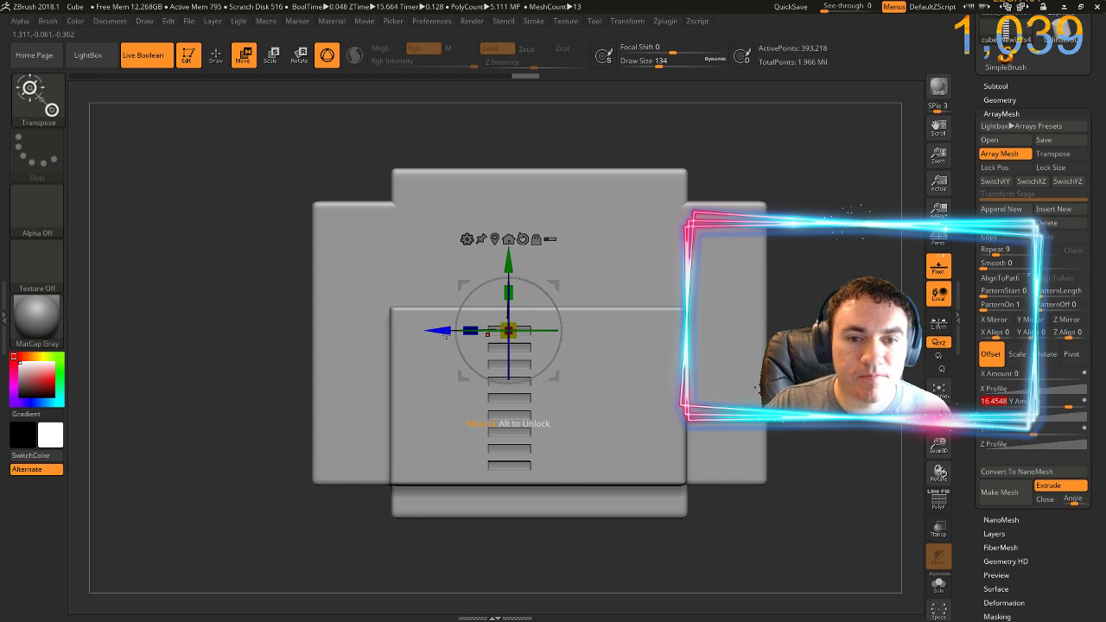
drag(443, 330, 438, 329)
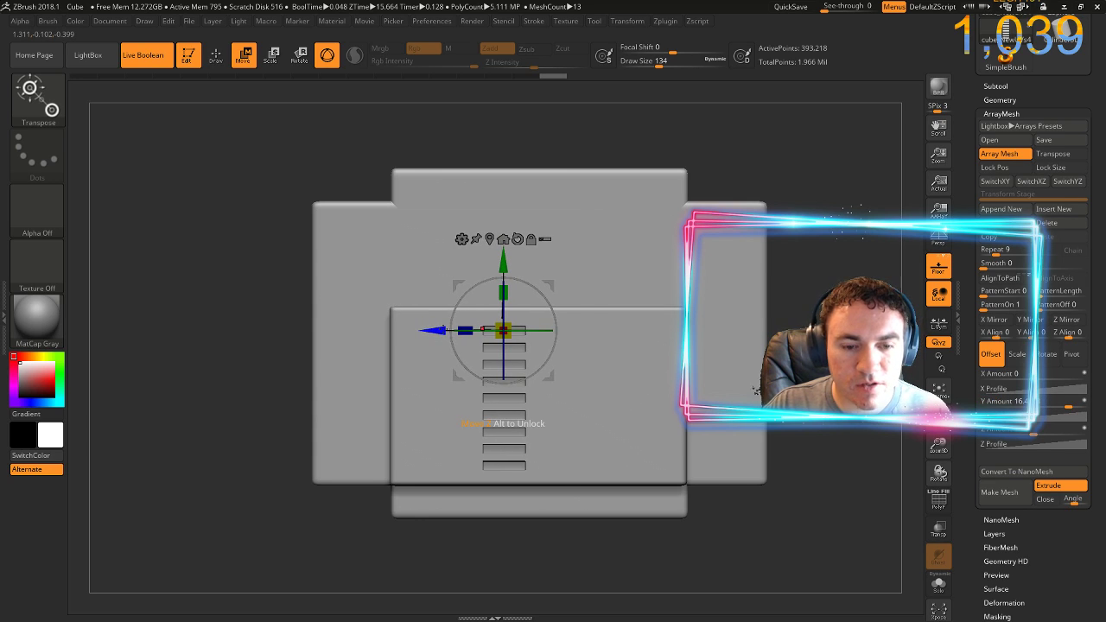
Duplicate the slot column, place the copy beside the first column, and set it to subtractive
key(ctrl+shift+d)
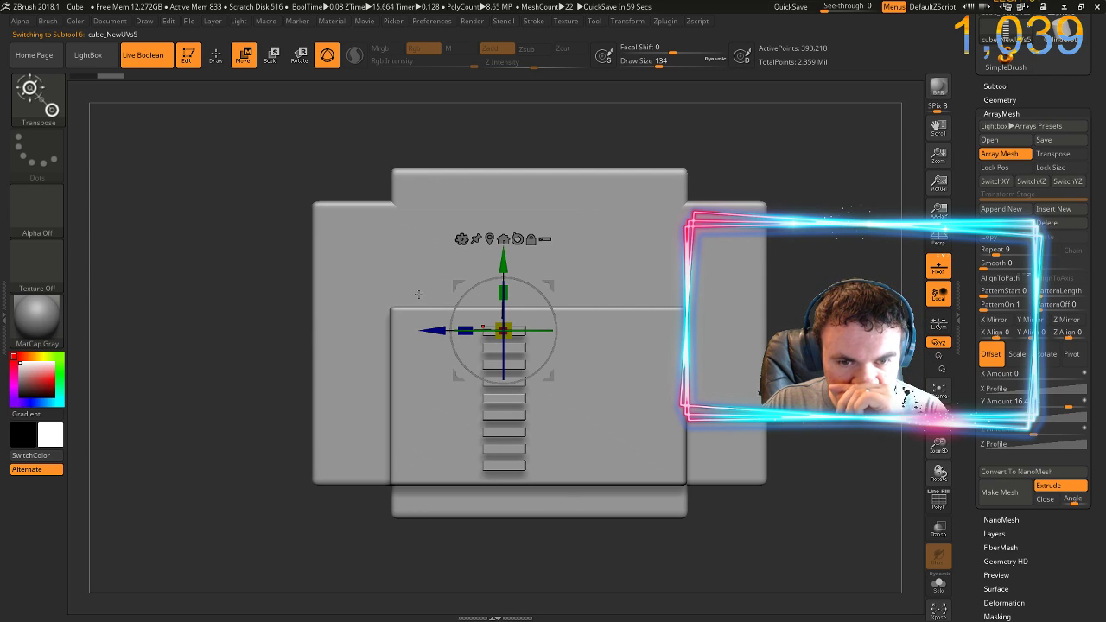
drag(439, 334, 491, 334)
click(997, 86)
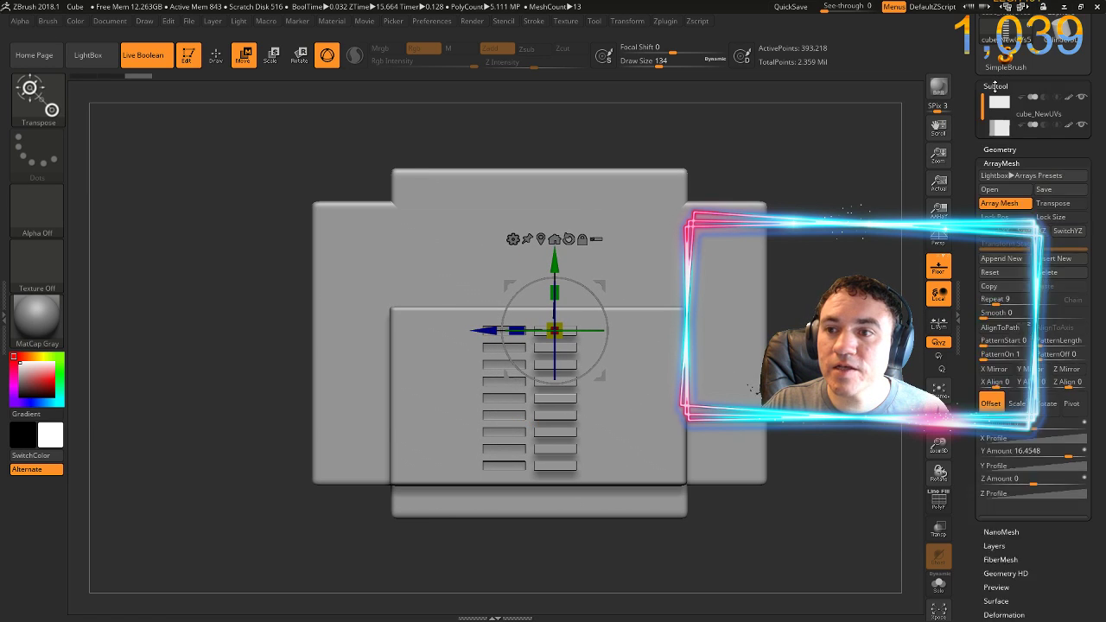
click(1046, 237)
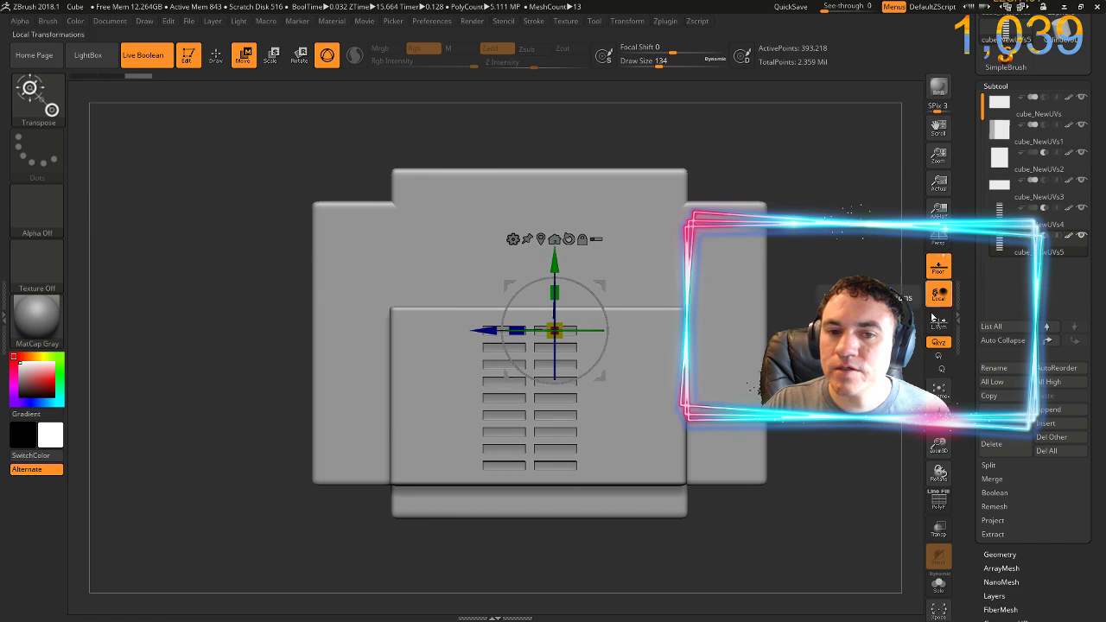
Duplicate the second slot column and move the copy across to the block on the opposite side of the model
drag(300, 538, 318, 538)
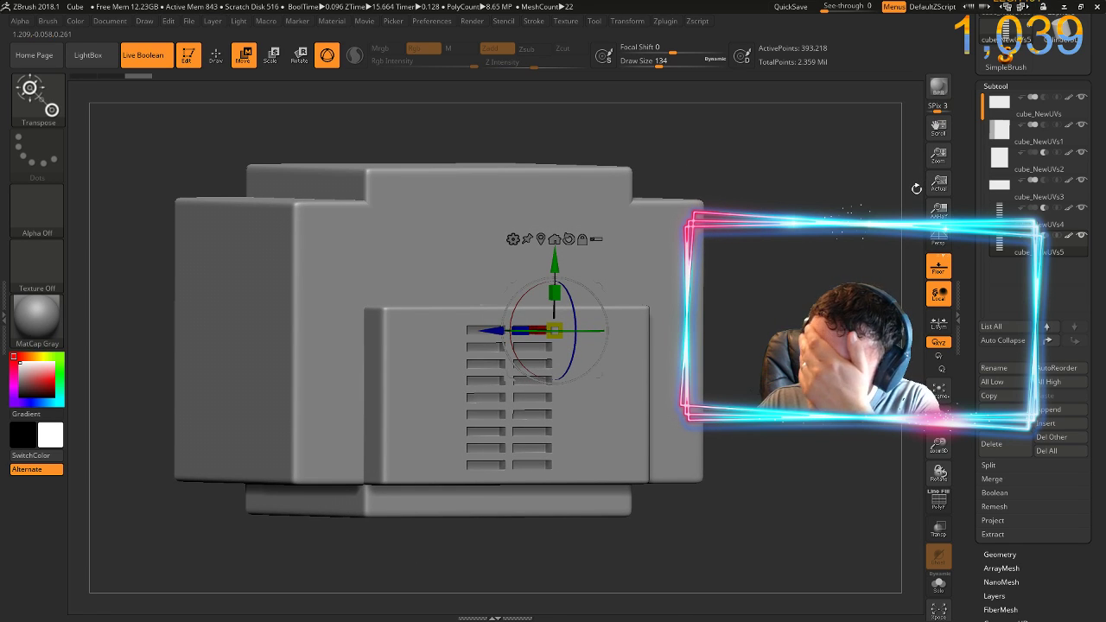
key(ctrl+shift)
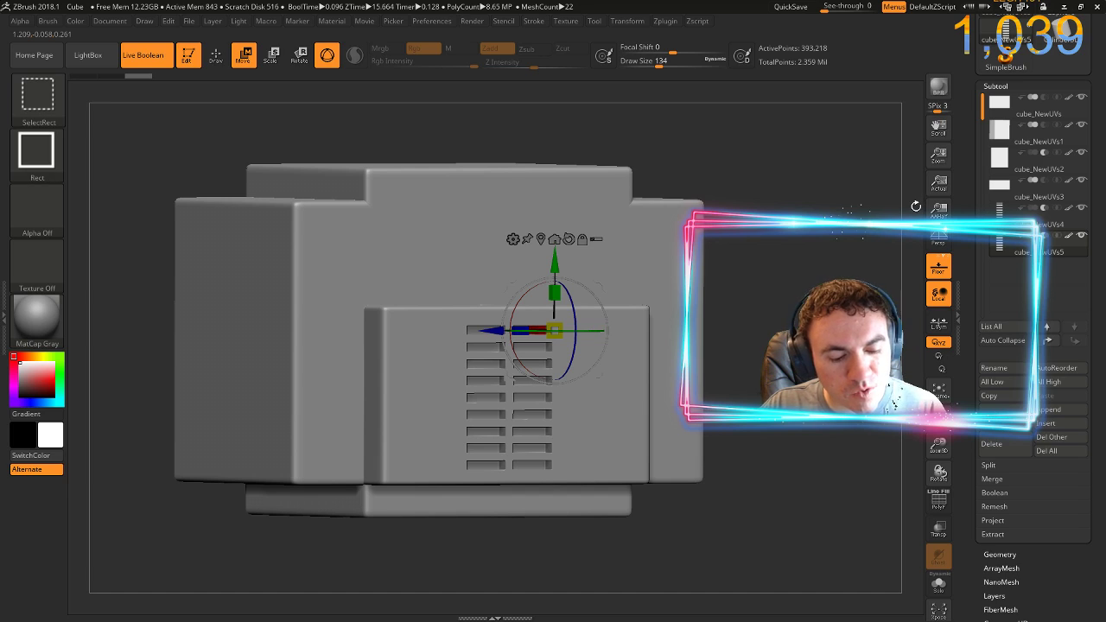
key(ctrl+shift+d)
mouse_move(819, 482)
mouse_down()
mouse_move(853, 483)
mouse_move(804, 476)
mouse_up()
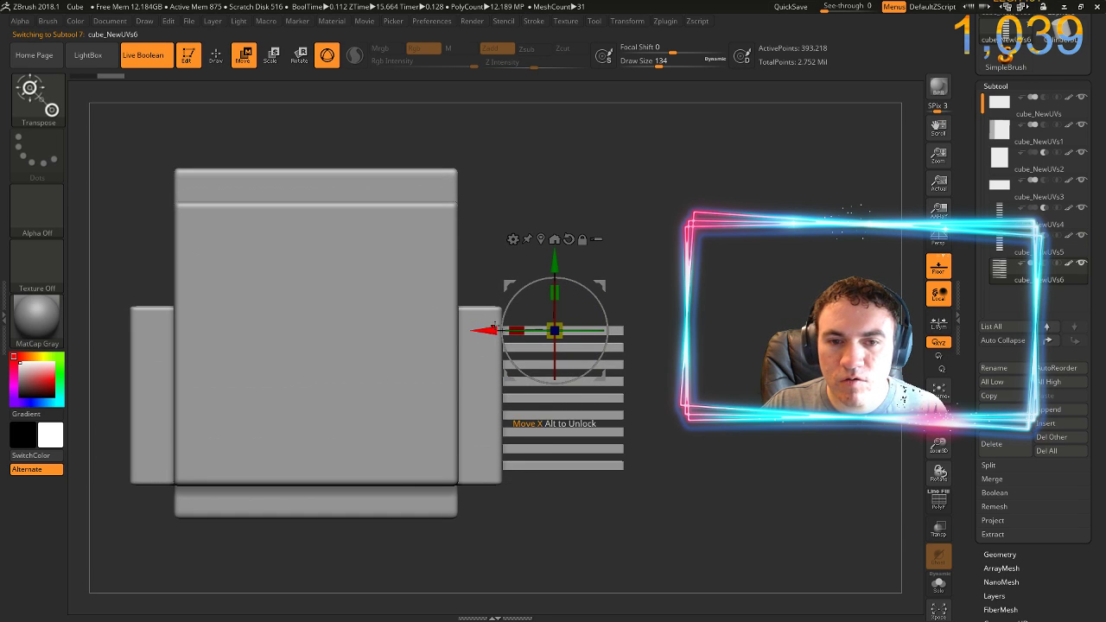
drag(492, 330, 24, 358)
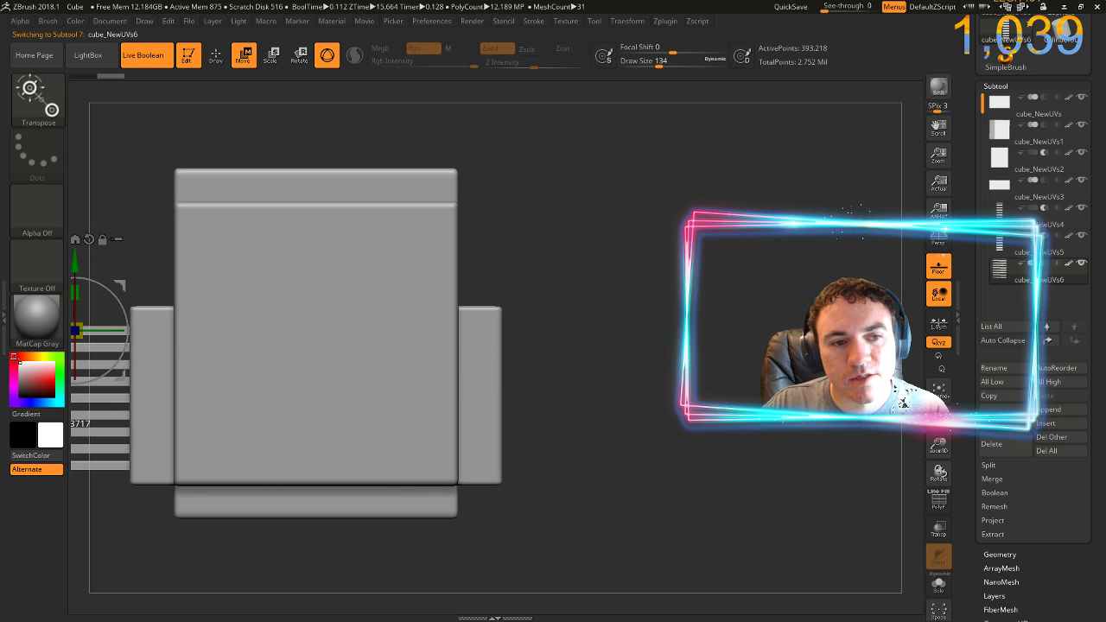
alt+drag(192, 562, 328, 548)
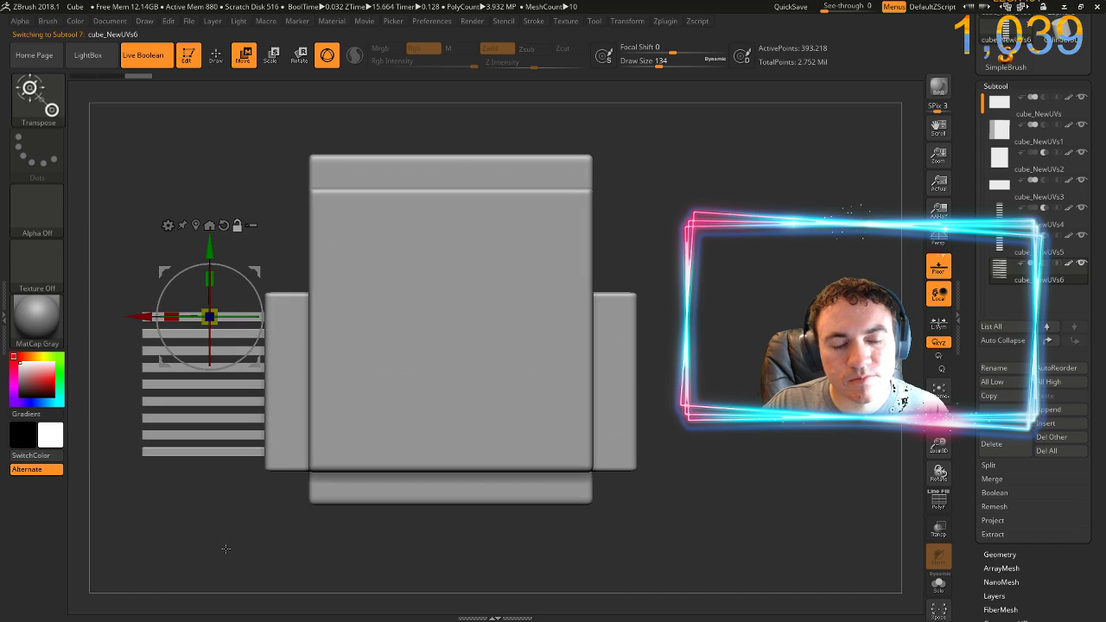
Duplicate the first slot column and move that copy across to the opposite side block next to the other copied column
drag(235, 543, 178, 545)
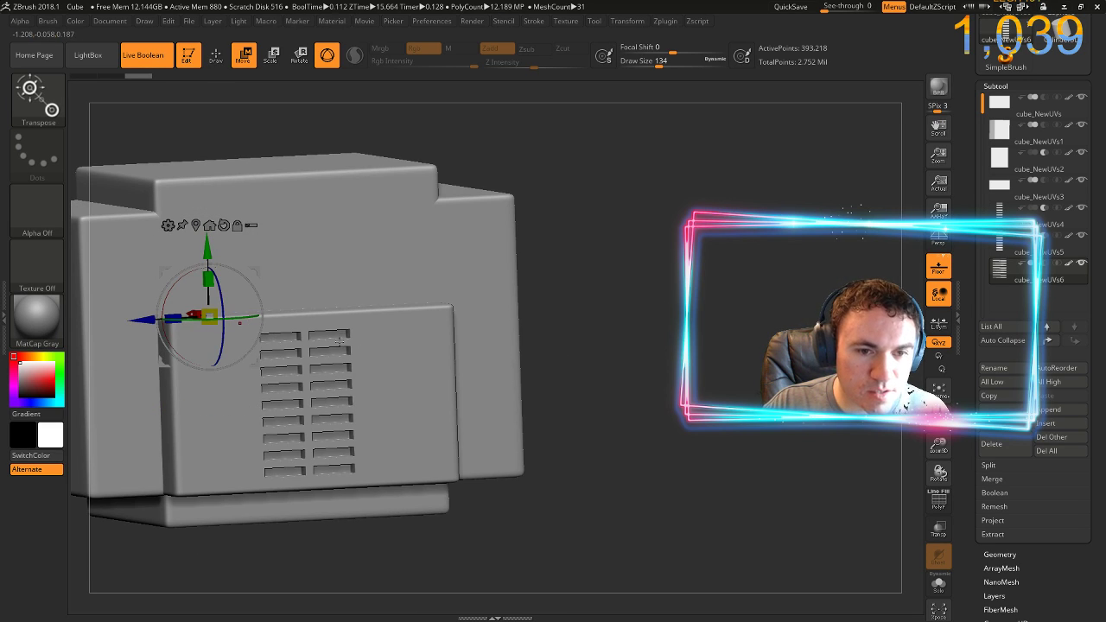
alt+click(300, 354)
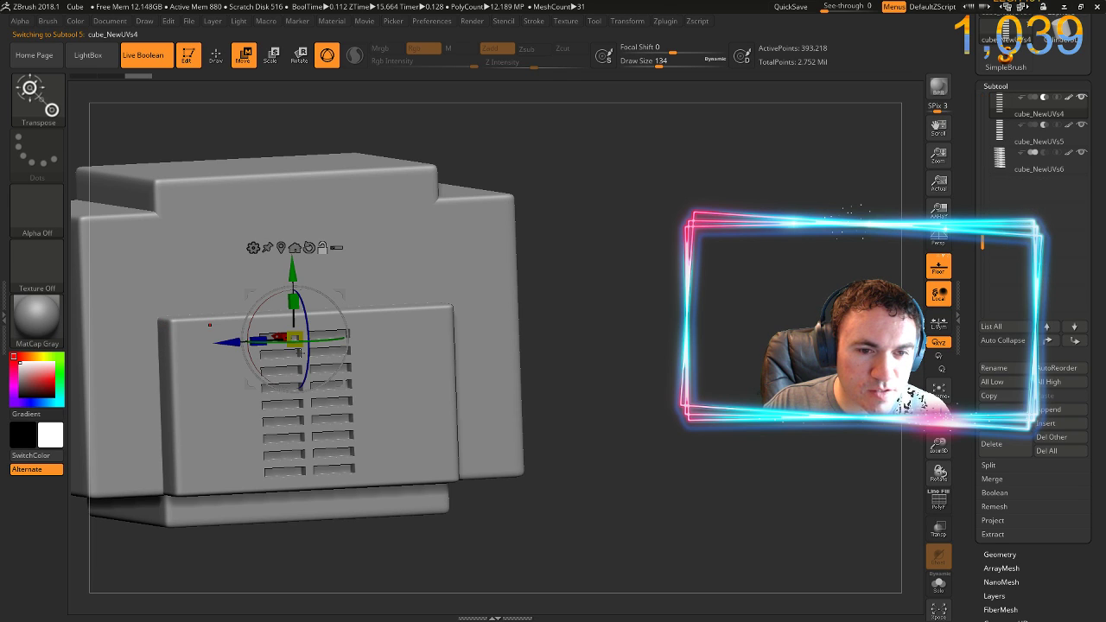
key(ctrl+shift+d)
alt+click(350, 338)
drag(806, 295, 763, 293)
drag(417, 230, 429, 229)
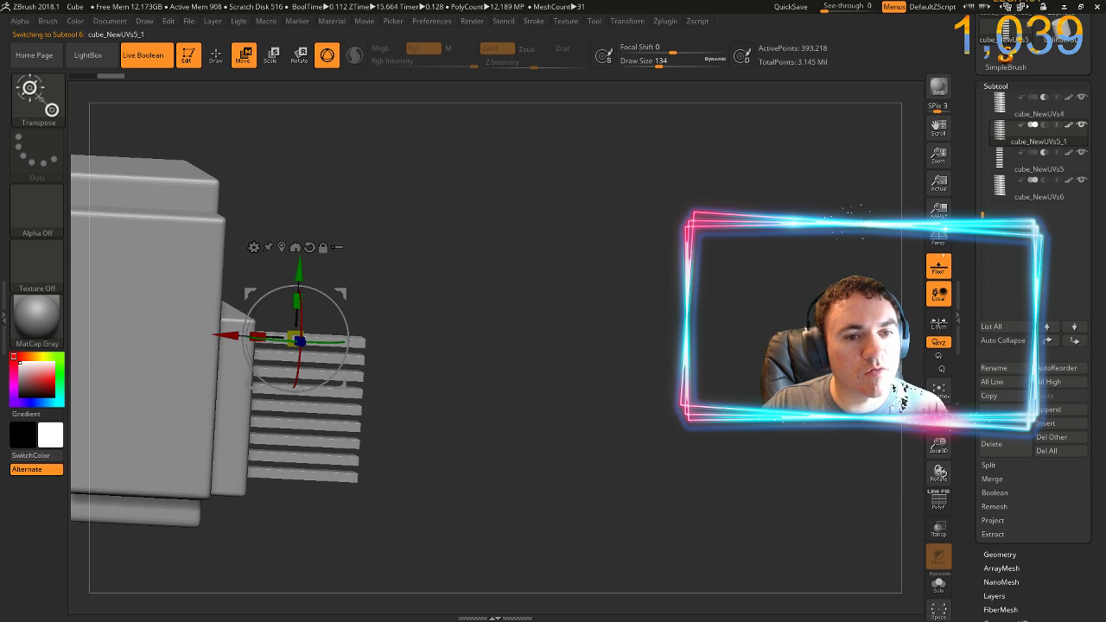
alt+drag(732, 244, 755, 240)
alt+drag(839, 260, 854, 264)
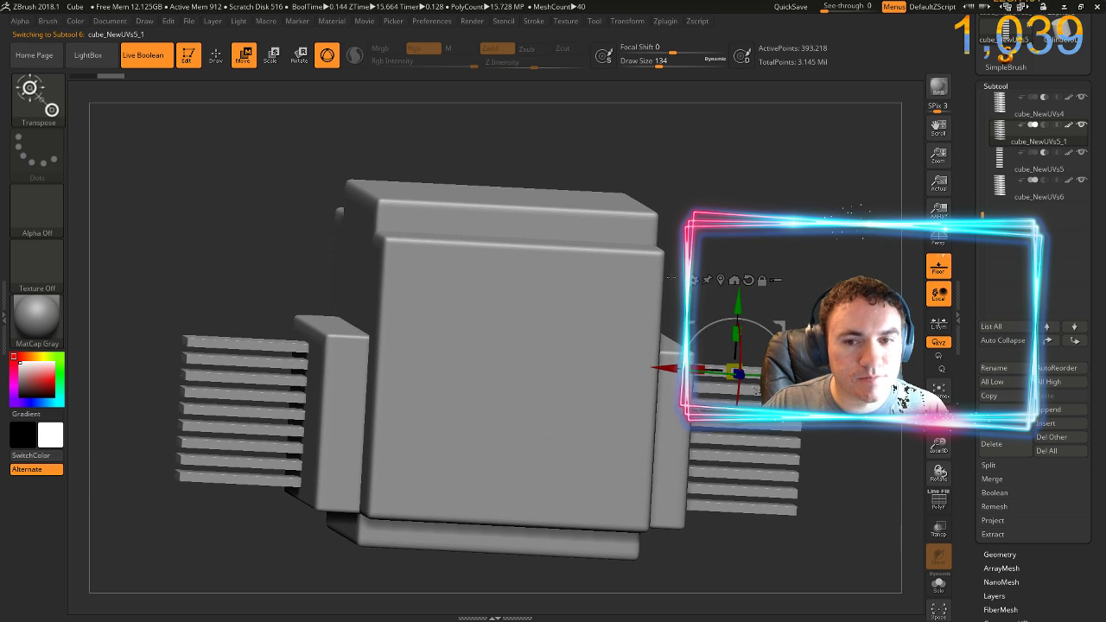
drag(670, 366, 170, 400)
Fine-tune the newly moved slot column along X to line its ends up with the neighbouring copied column
right_drag(139, 261, 130, 251)
ctrl+right_drag(156, 213, 298, 235)
ctrl+right_drag(298, 235, 326, 270)
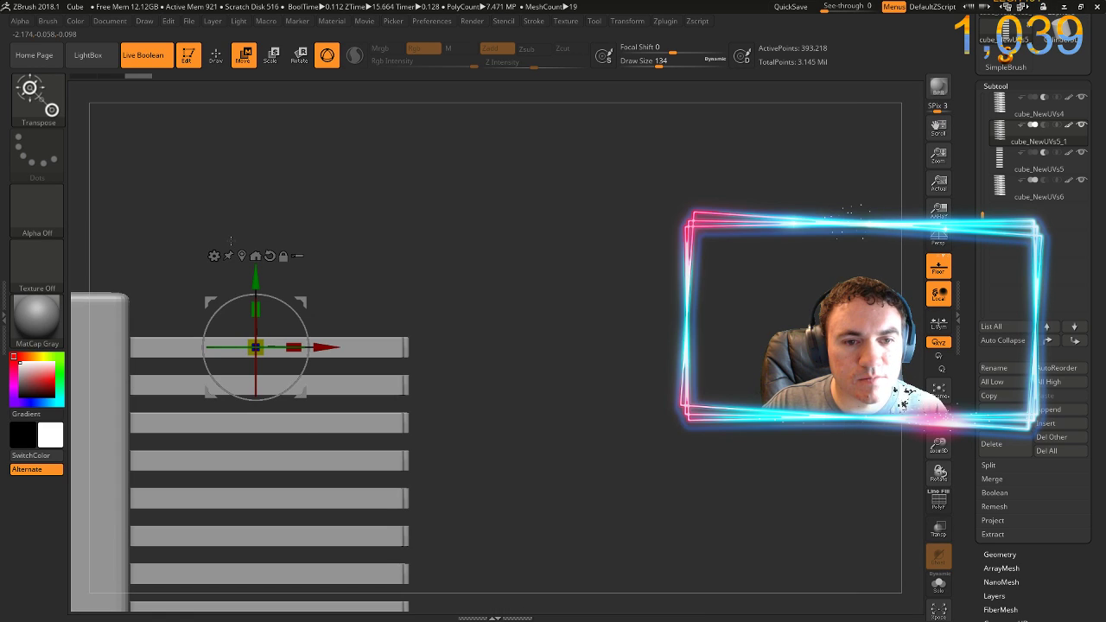
drag(333, 345, 328, 346)
Set both copied slot columns on the opposite side block to subtractive
ctrl+right_drag(510, 311, 373, 339)
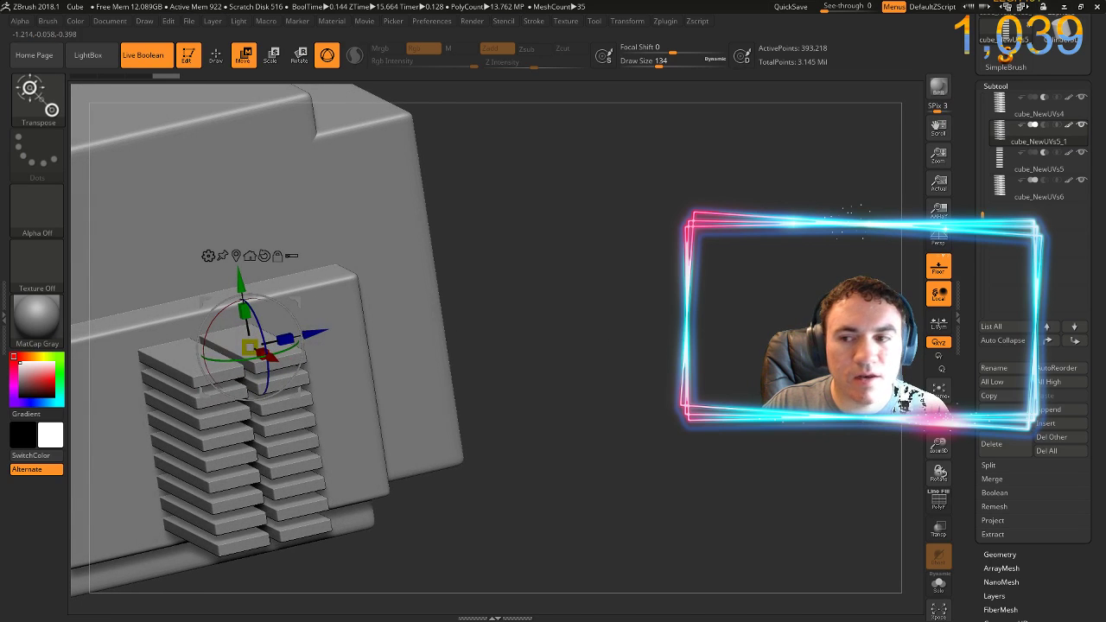
click(1045, 126)
click(1045, 183)
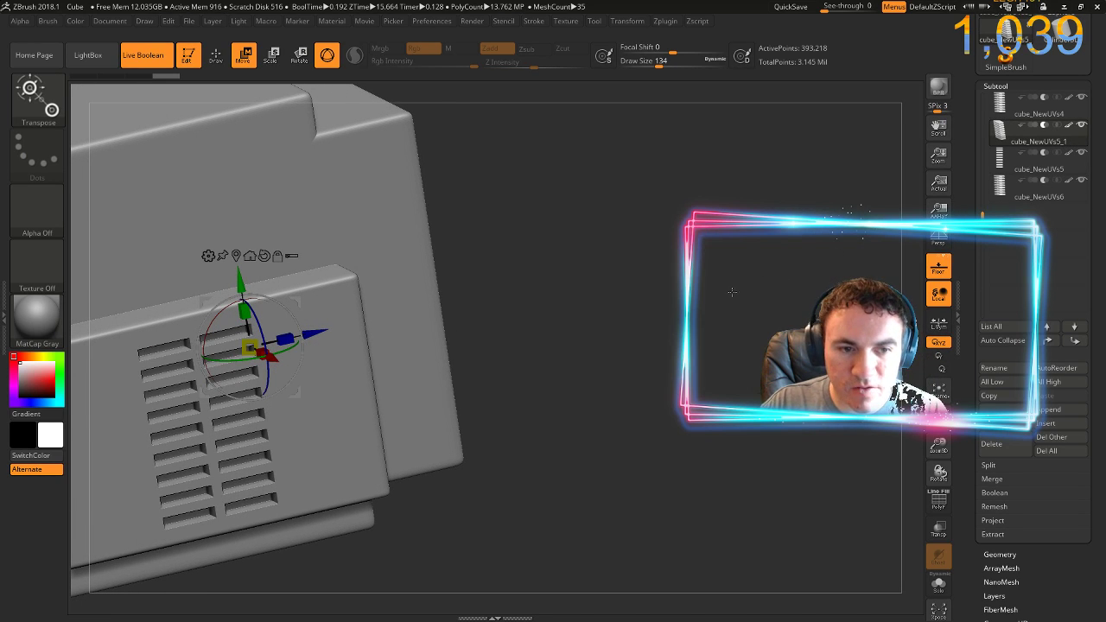
Duplicate the central body block and square the view to the side with the vent slots
drag(522, 282, 475, 298)
ctrl+right_drag(730, 333, 709, 277)
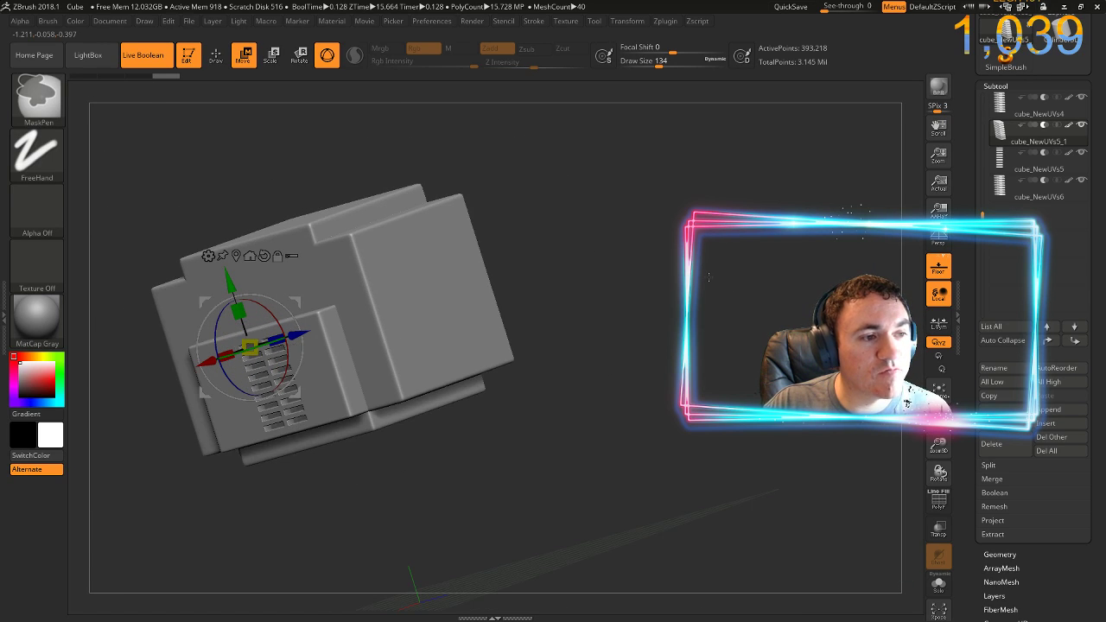
right_drag(583, 223, 600, 261)
click(253, 200)
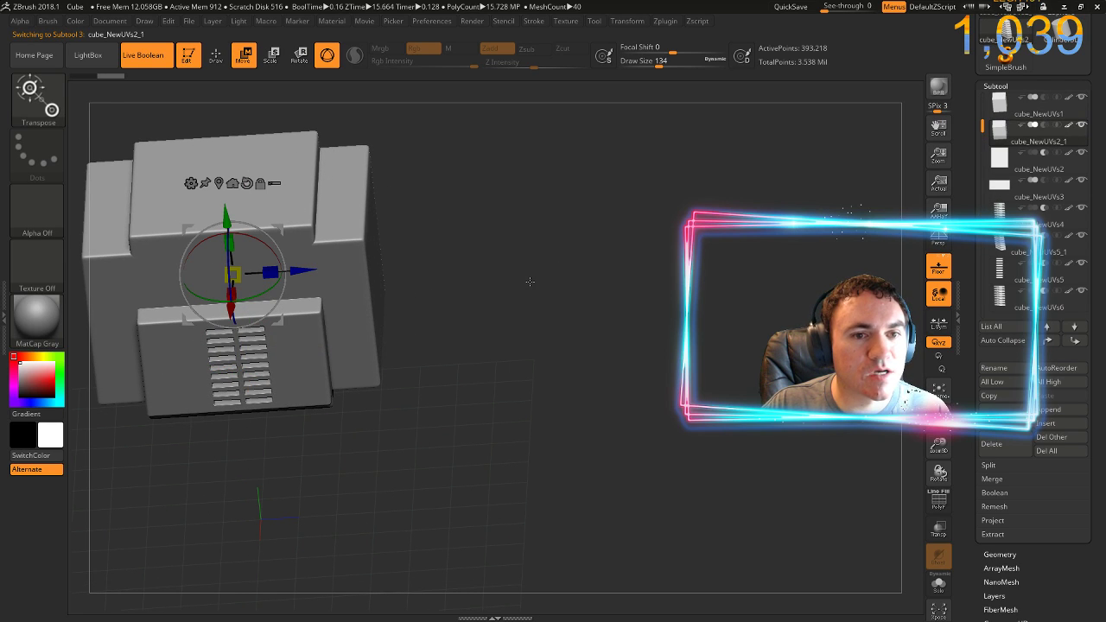
drag(530, 282, 454, 284)
drag(205, 220, 177, 159)
drag(467, 185, 625, 312)
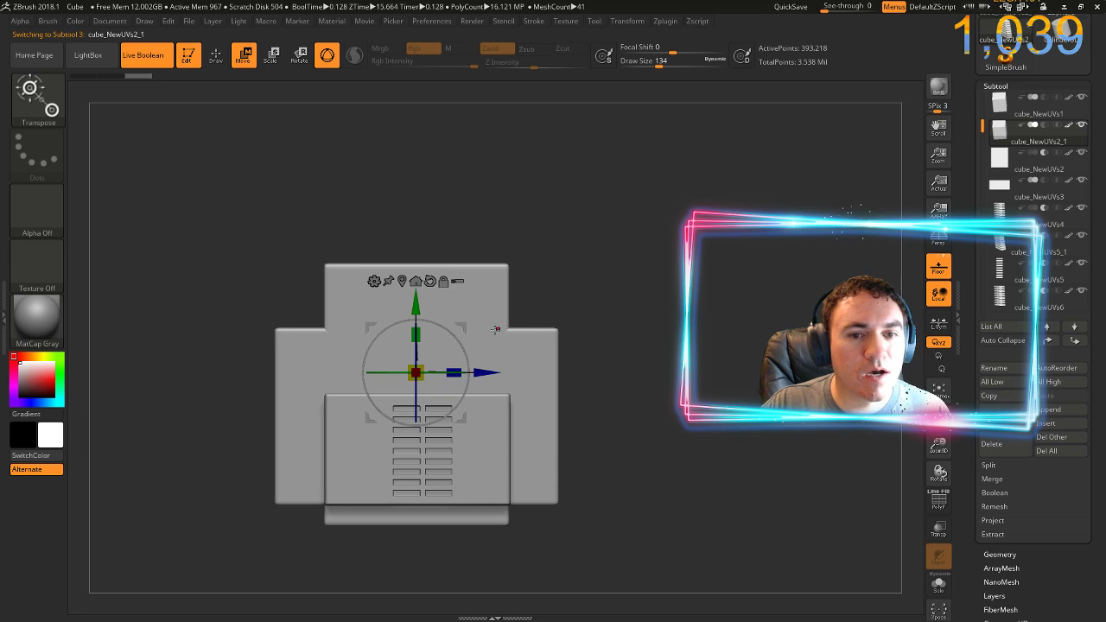
Rotate the duplicated block 45° and shrink it so only one corner protrudes above the body
shift+drag(454, 335, 481, 367)
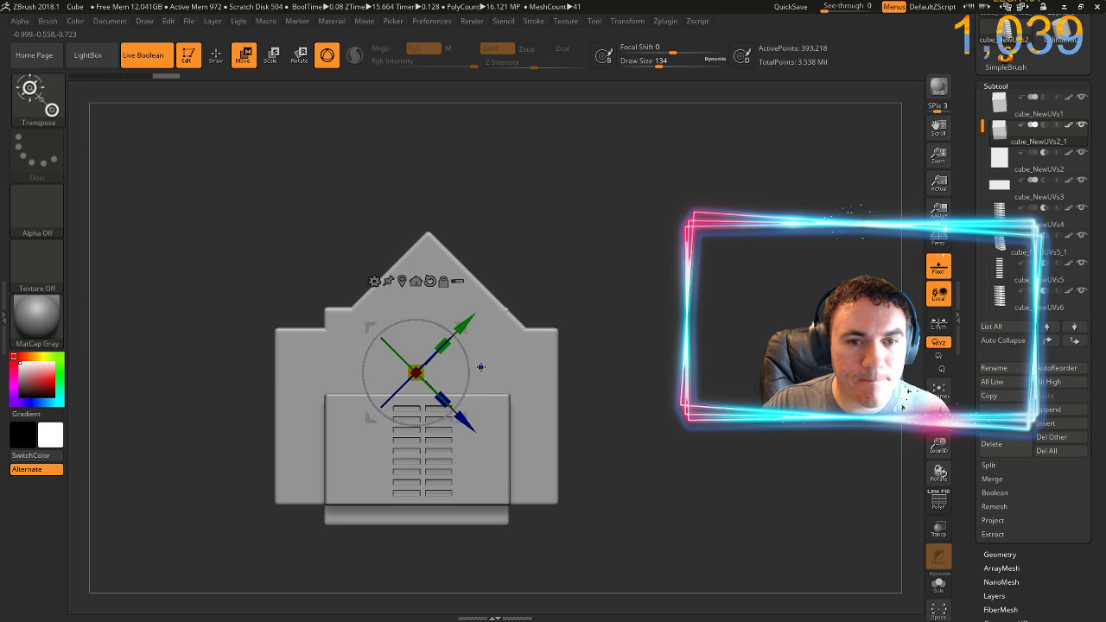
drag(414, 369, 312, 448)
drag(703, 313, 693, 357)
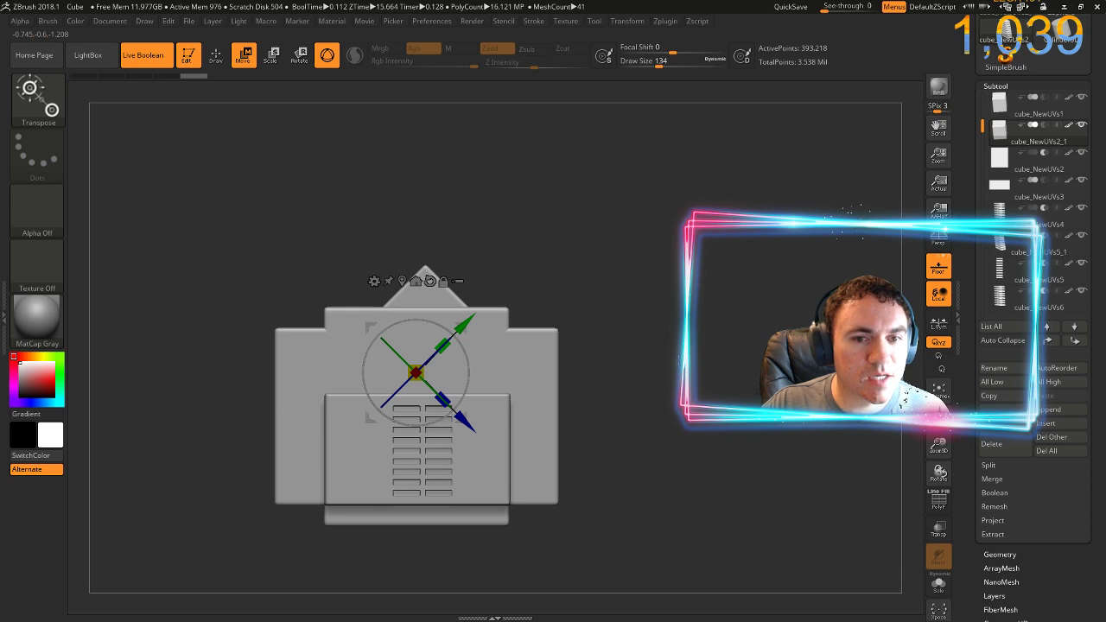
Duplicate the upright central block and move the copy straight up so it overlaps the protruding corner's tip
alt+click(499, 312)
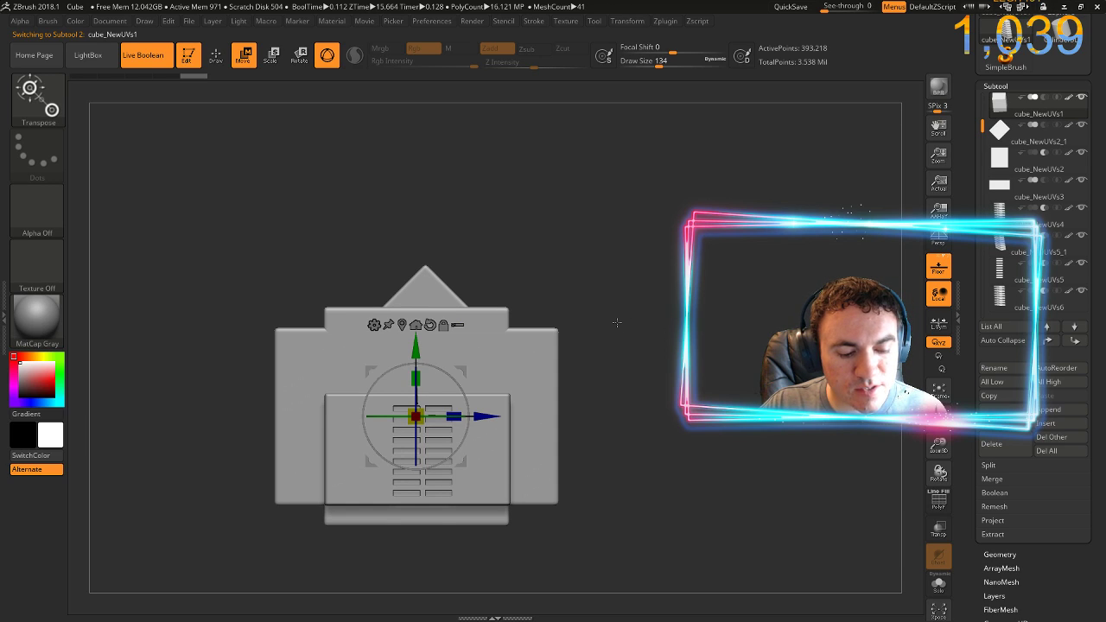
key(ctrl)
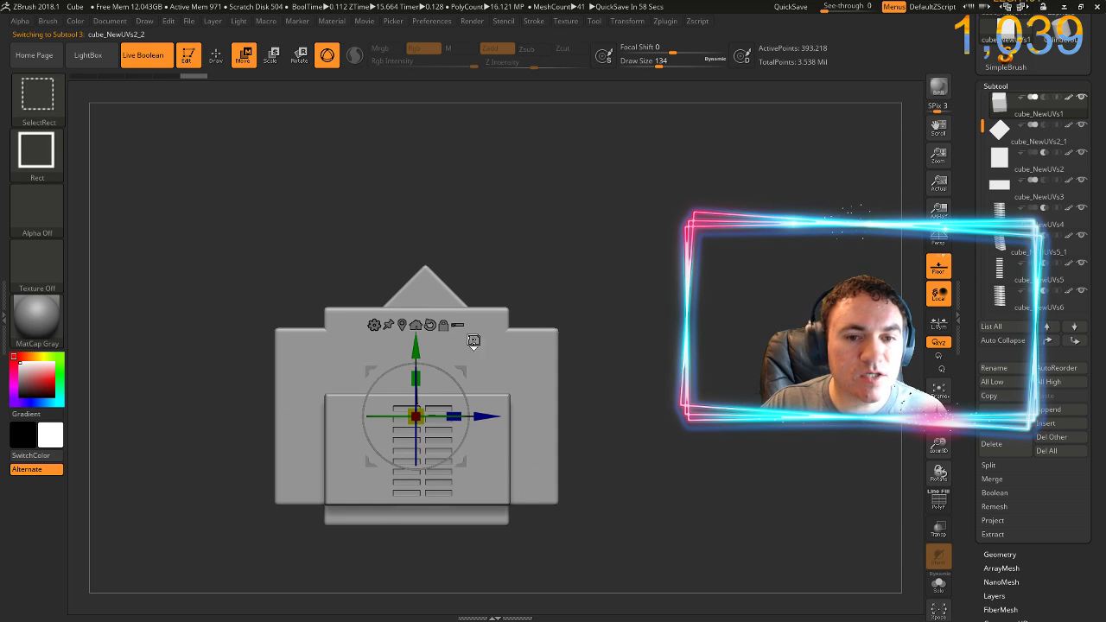
drag(418, 326, 396, 111)
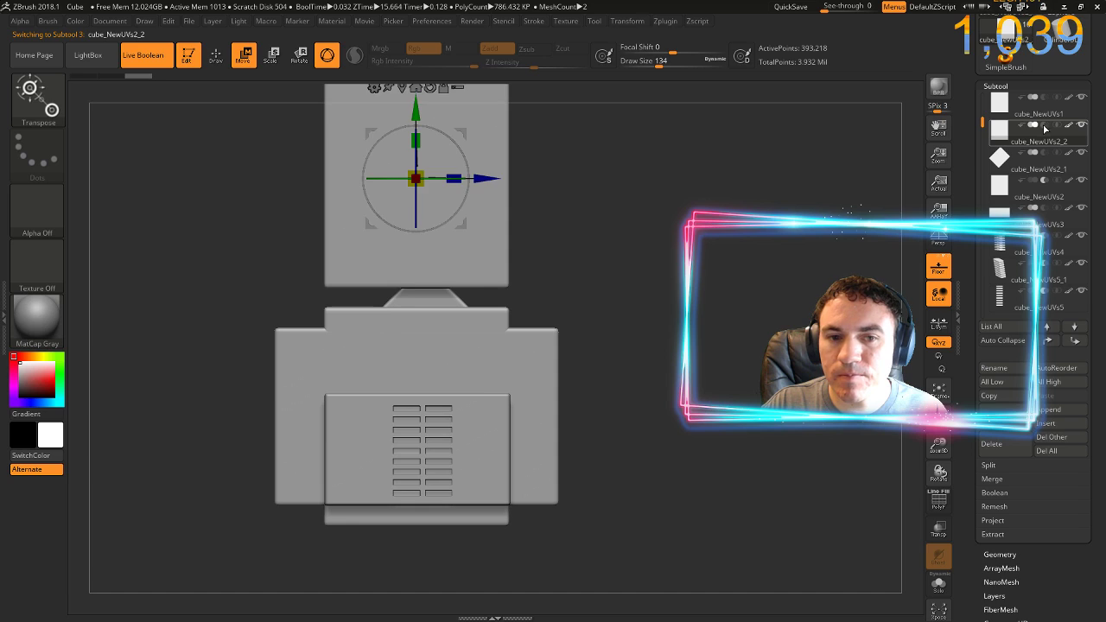
Set the raised copy to subtractive and move it to the end of the subtool list to cut the tip flat
click(1044, 125)
key(ctrl+shift)
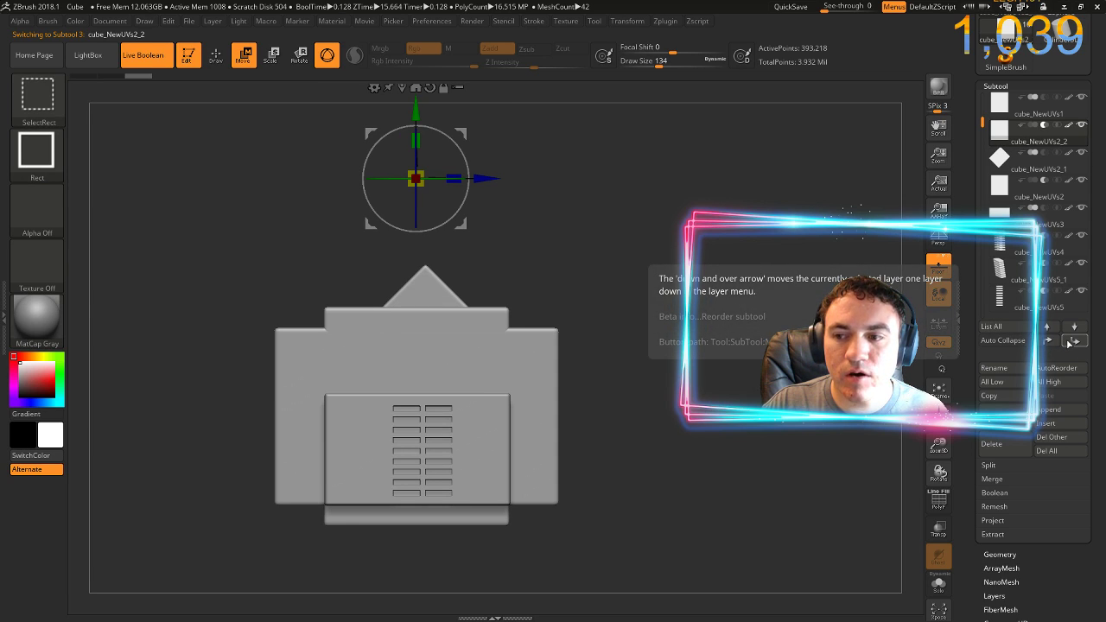
key(ctrl+shift)
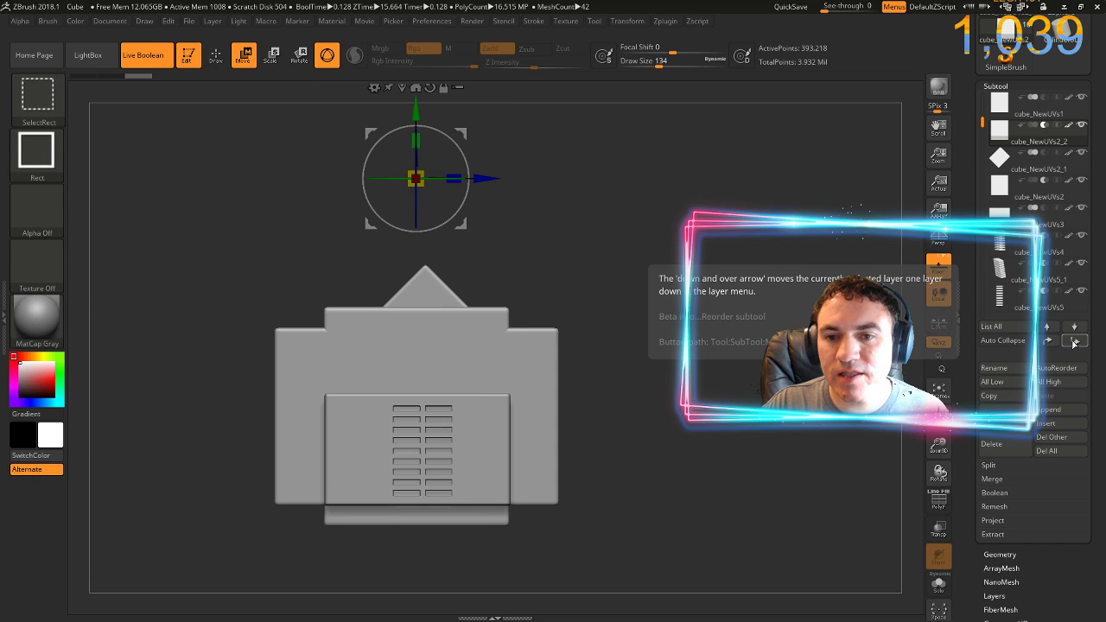
click(1076, 343)
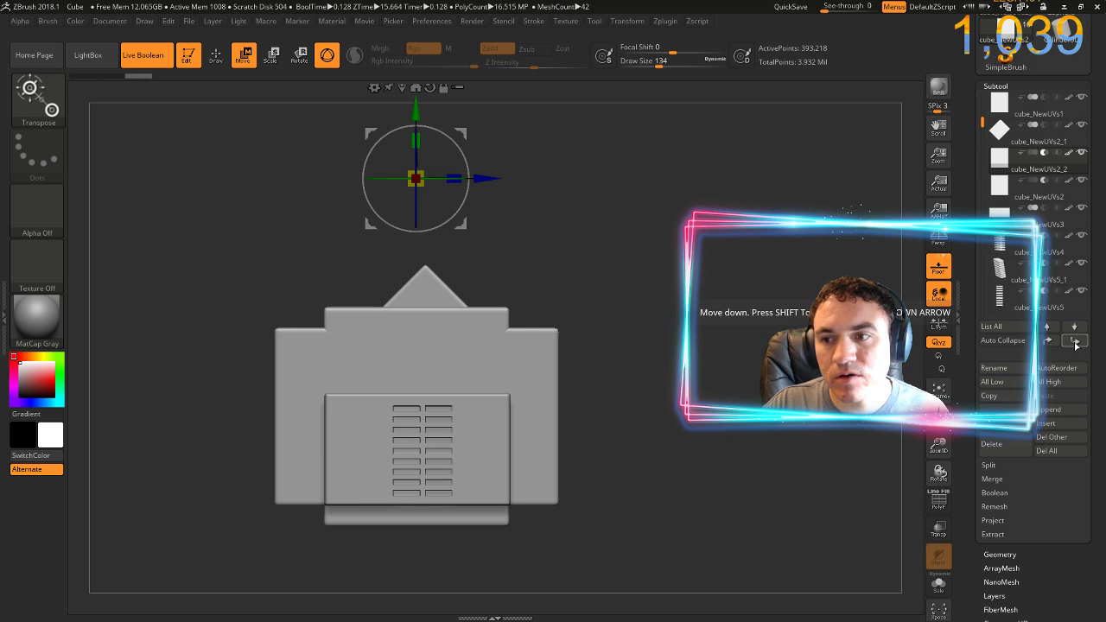
click(1049, 343)
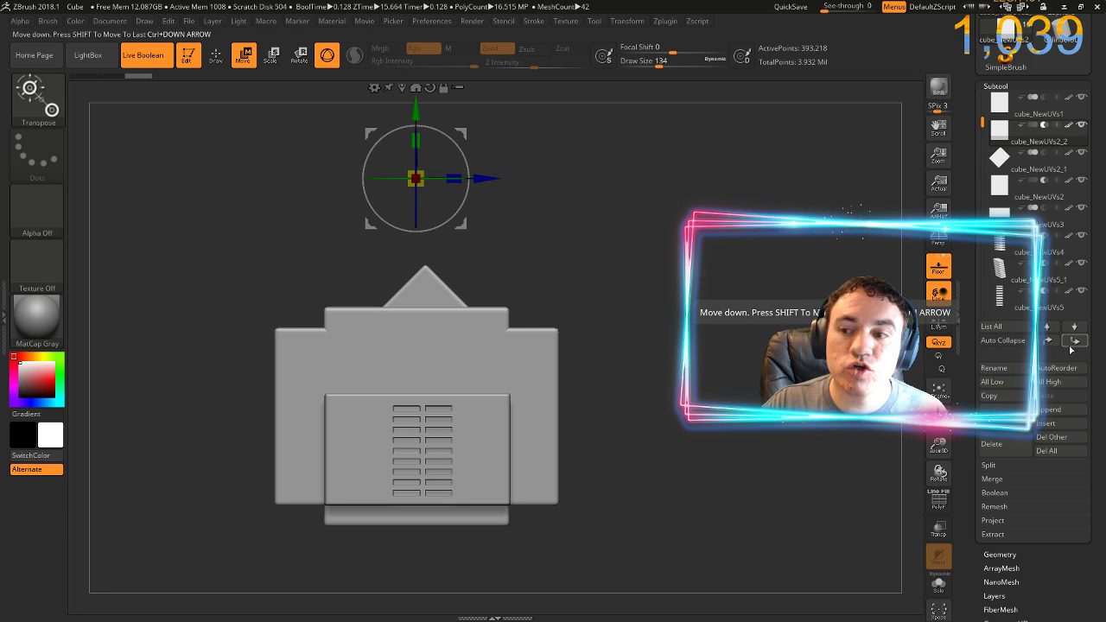
ctrl+shift+click(1073, 344)
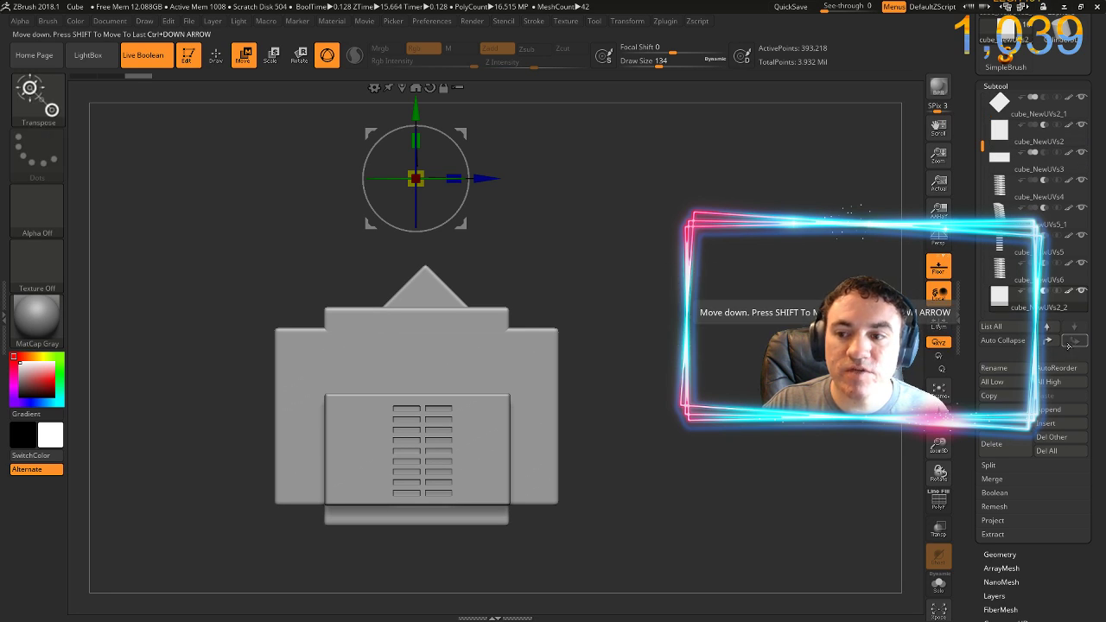
Select the rotated block behind the trimmed tip and reset its gizmo's mesh orientation
drag(671, 271, 669, 274)
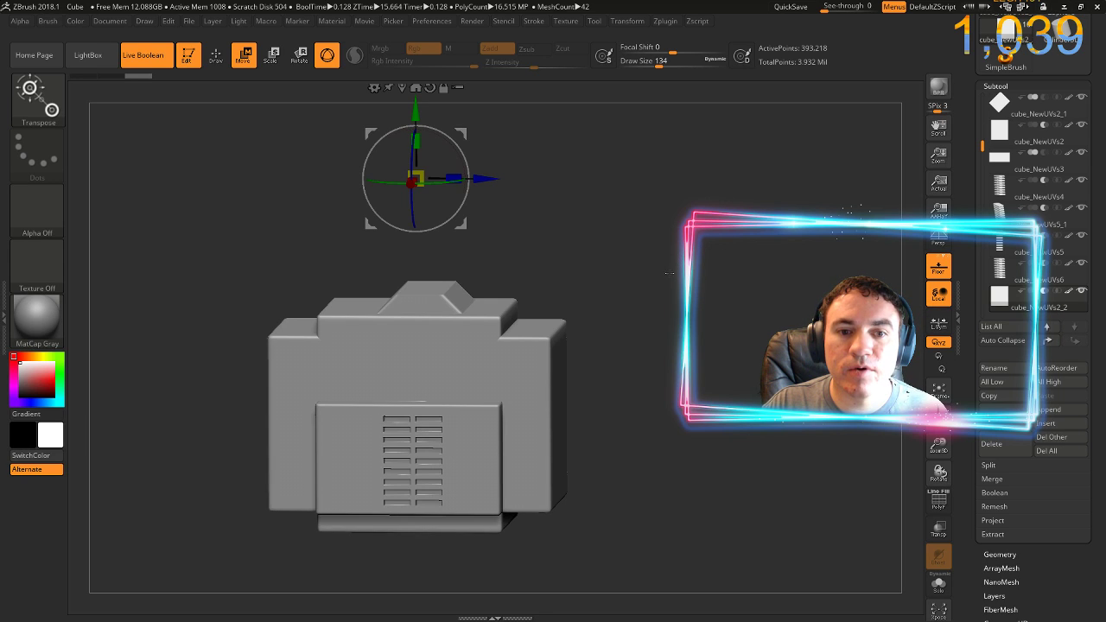
mouse_move(655, 250)
ctrl+right_down()
mouse_move(660, 257)
mouse_move(634, 274)
mouse_move(617, 238)
mouse_move(654, 230)
mouse_move(610, 258)
mouse_move(630, 250)
ctrl+right_up()
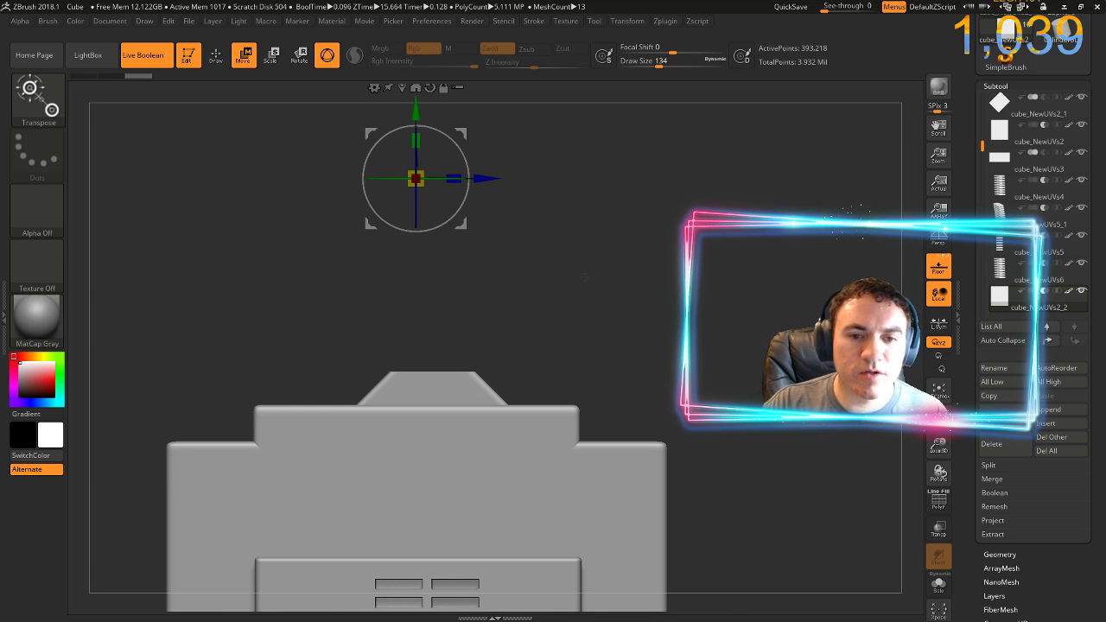
right_drag(585, 277, 576, 289)
ctrl+right_drag(660, 275, 667, 319)
right_drag(716, 363, 698, 309)
alt+click(452, 283)
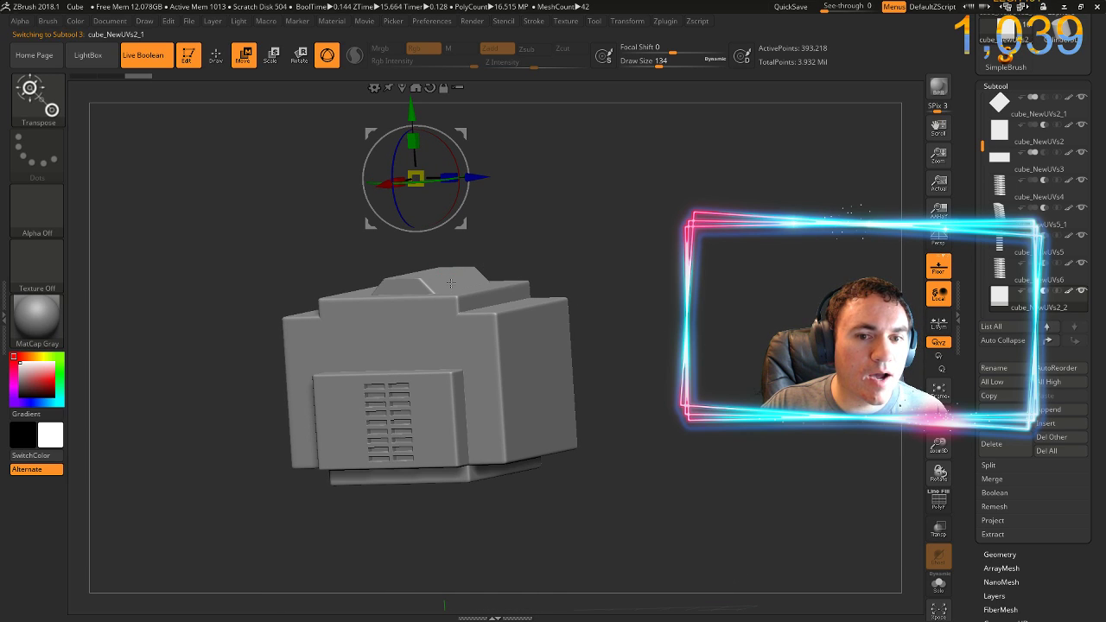
right_drag(621, 284, 641, 280)
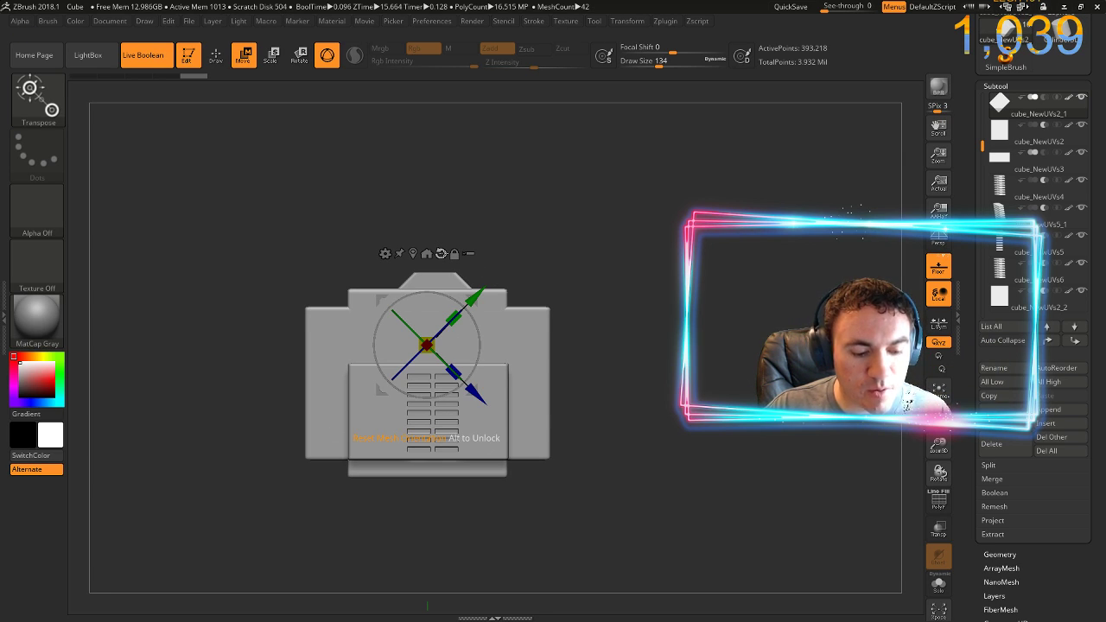
click(441, 253)
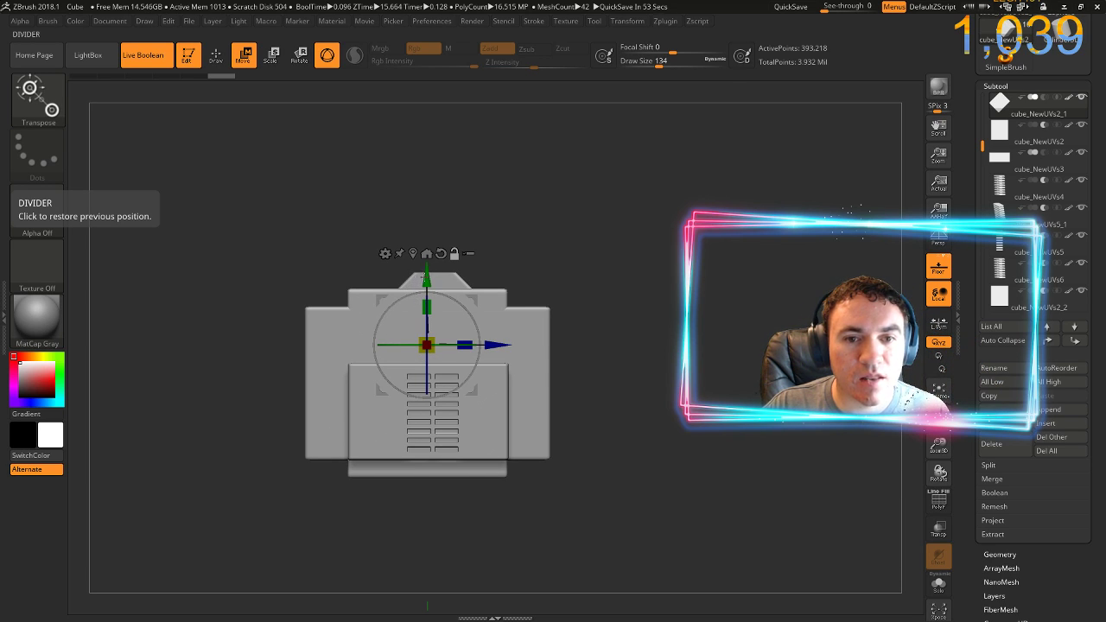
Duplicate the rotated block and move the copy down along Y towards the underside of the body
drag(423, 277, 426, 366)
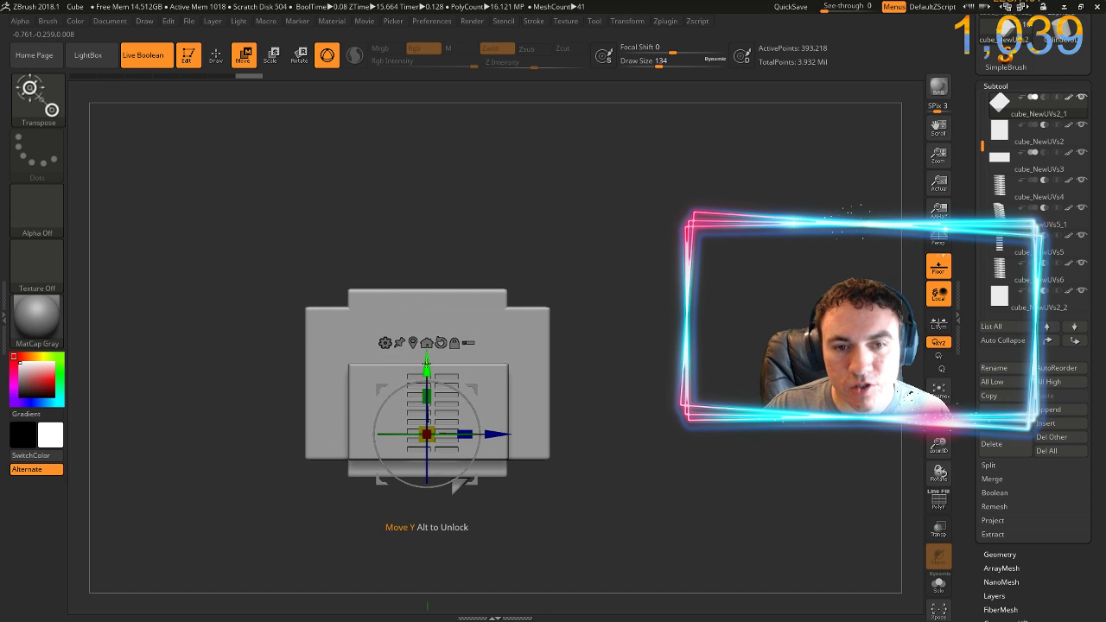
key(ctrl+z)
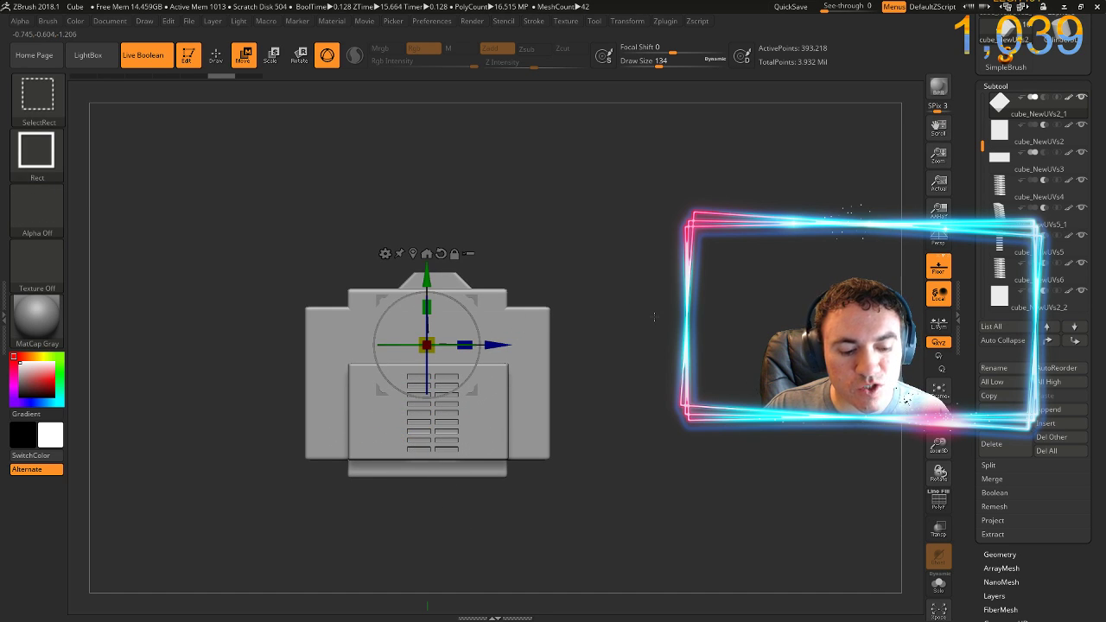
key(ctrl+shift+d)
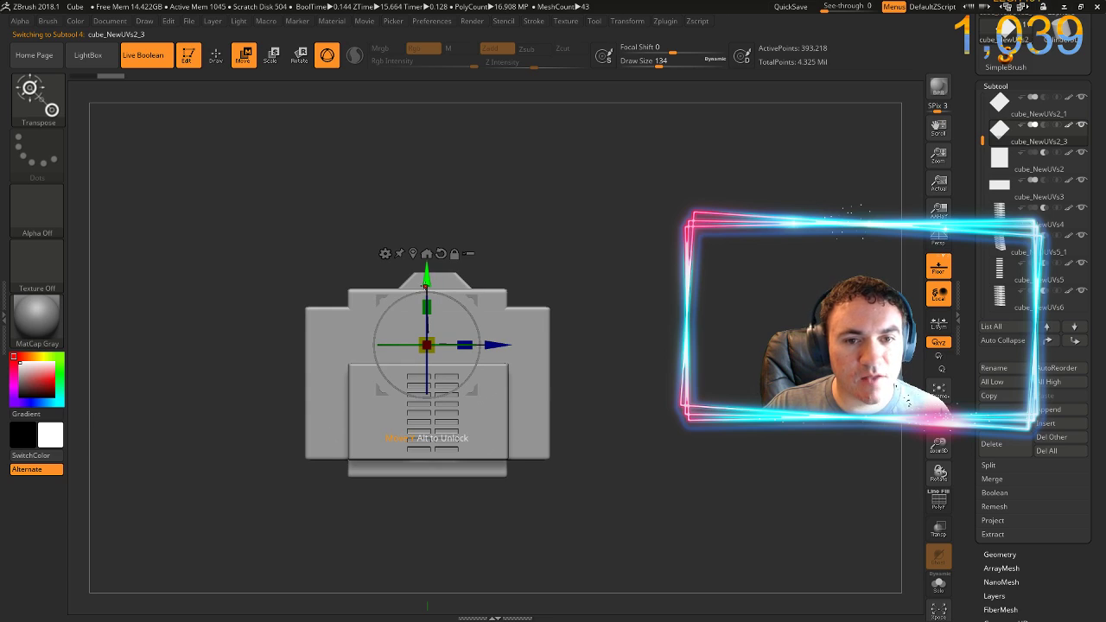
drag(428, 324, 427, 432)
drag(428, 394, 428, 399)
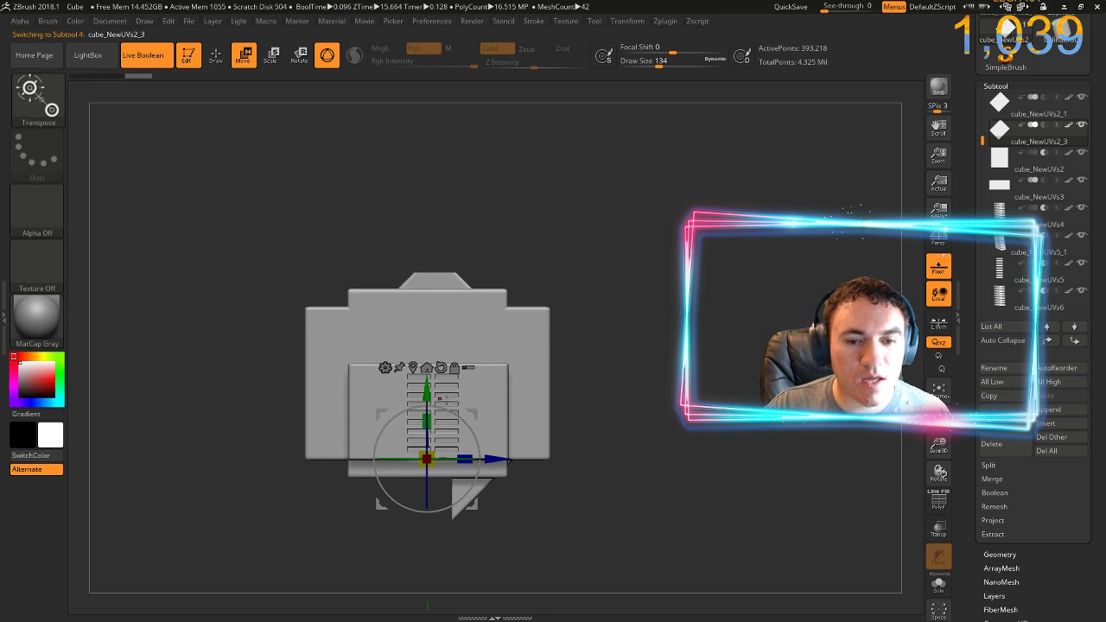
alt+drag(694, 513, 642, 440)
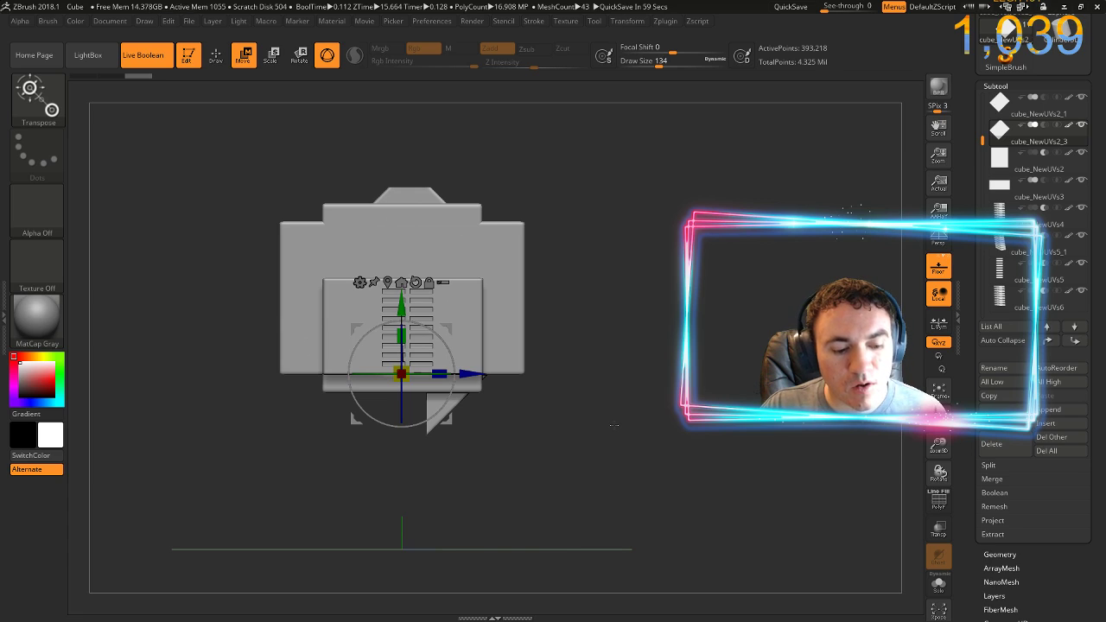
Move the lower rotated copy to the end of the subtool list and raise it so only its bottom corner protrudes
key(ctrl+shift)
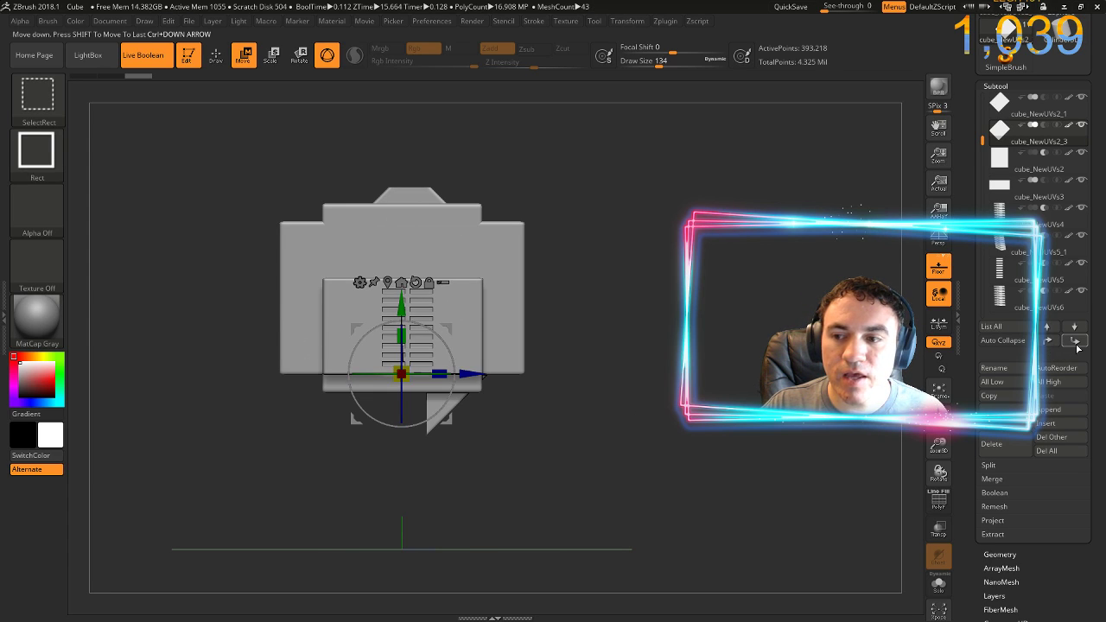
ctrl+shift+click(1077, 347)
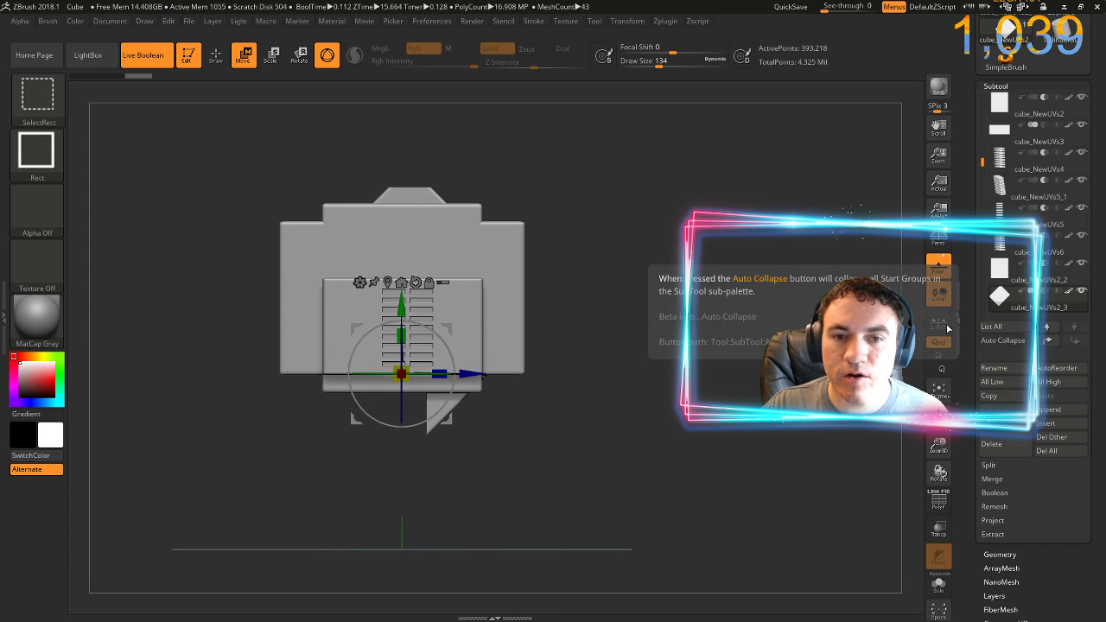
drag(602, 357, 603, 357)
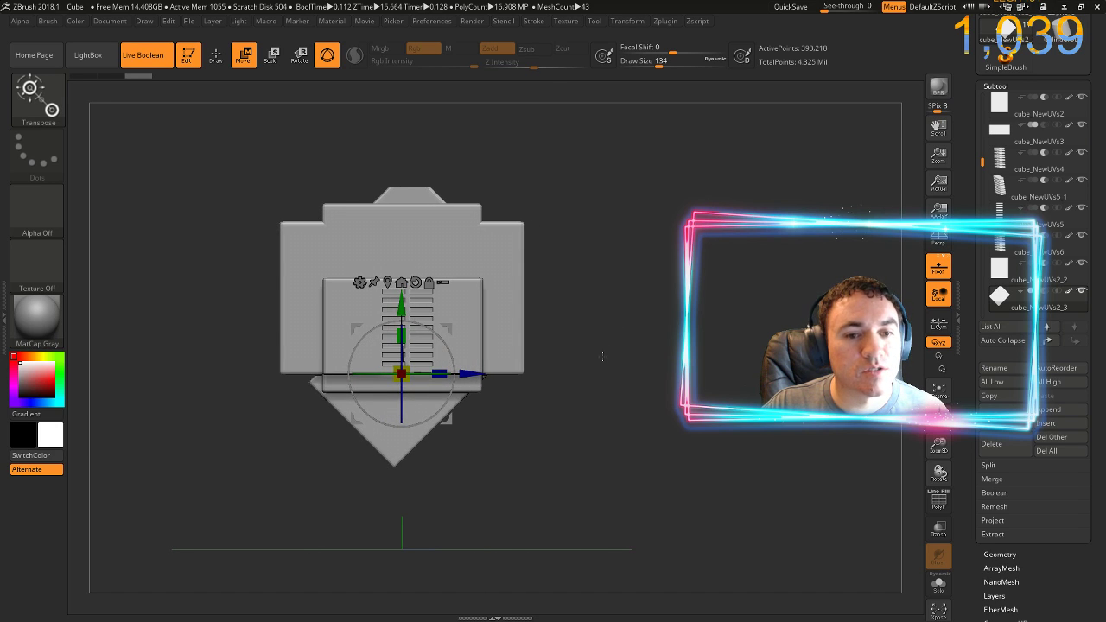
drag(403, 313, 420, 286)
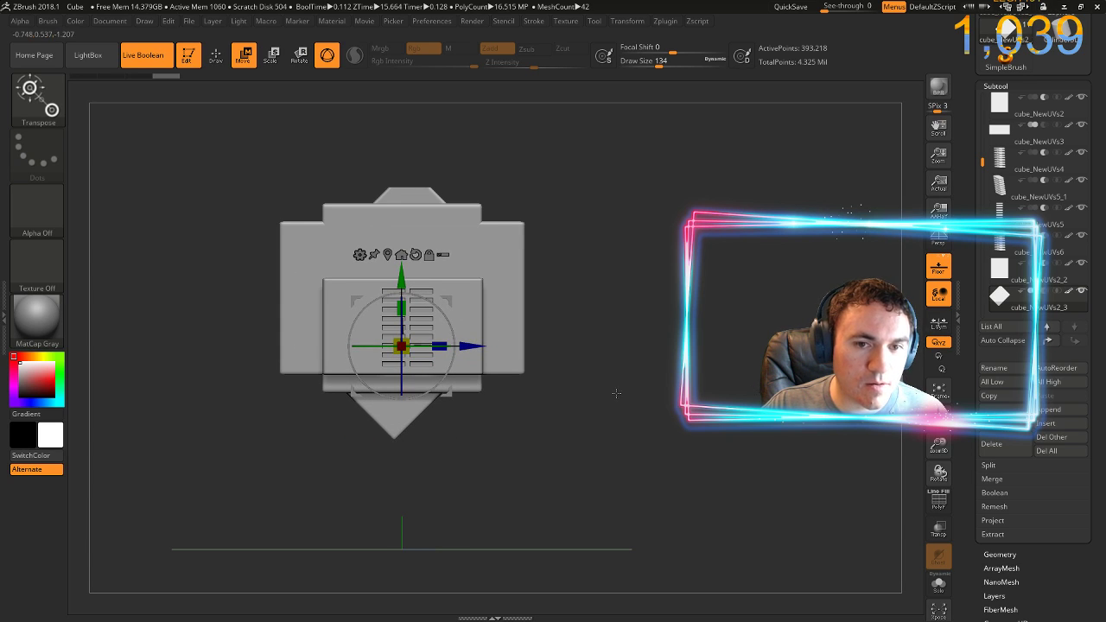
Shift the lower rotated block slightly further into the body along Y, checking it from the underside
drag(639, 414, 637, 268)
ctrl+right_drag(636, 270, 639, 321)
drag(707, 273, 788, 305)
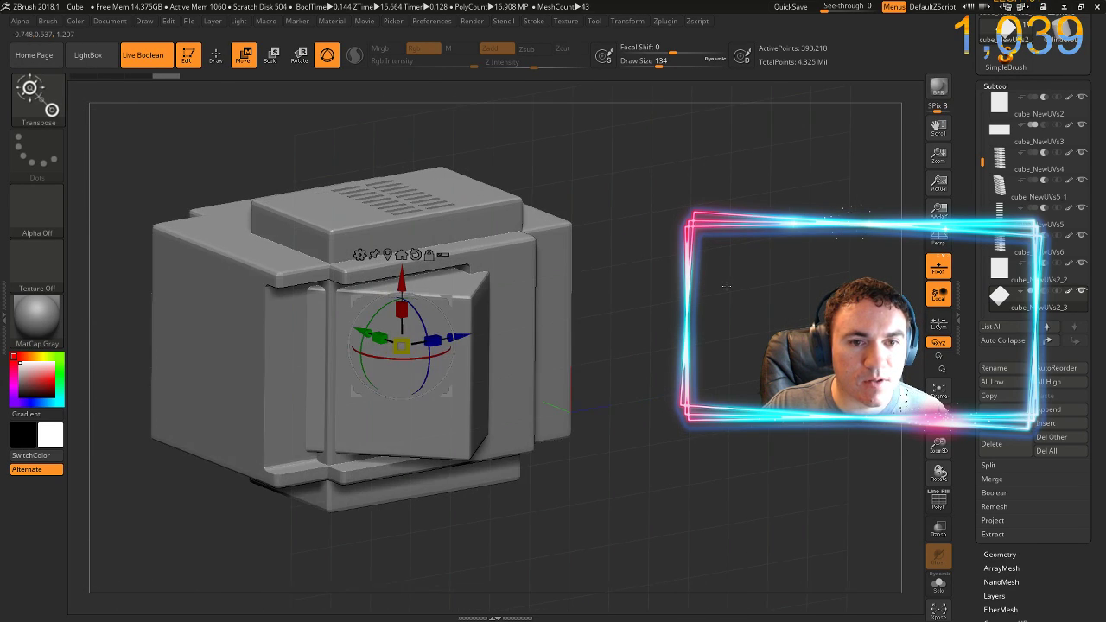
right_drag(518, 307, 512, 308)
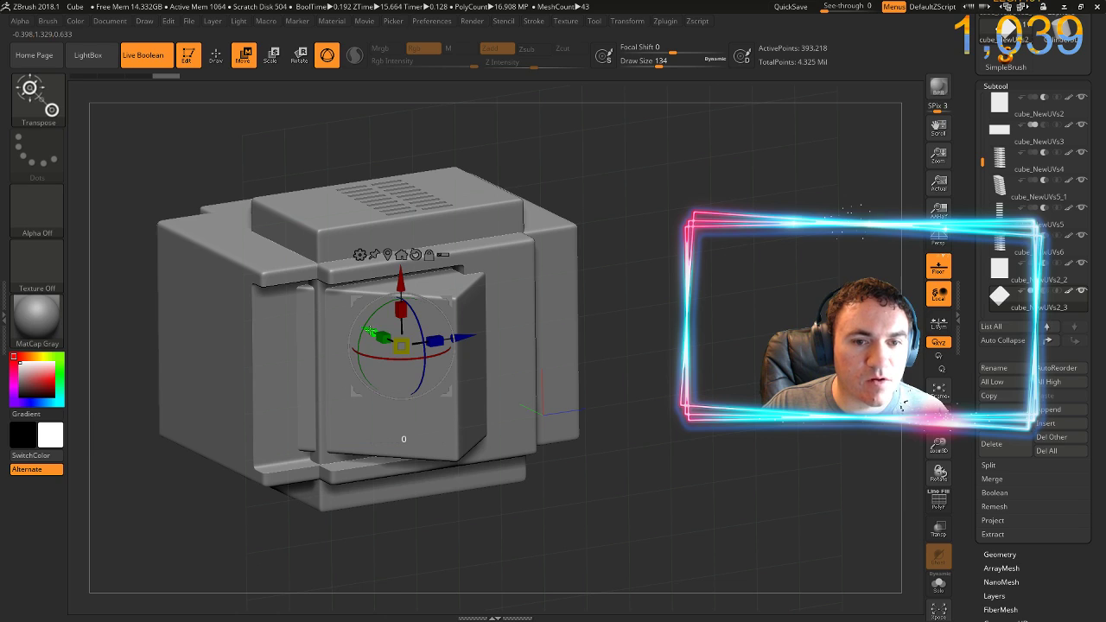
drag(370, 332, 367, 332)
drag(736, 256, 732, 346)
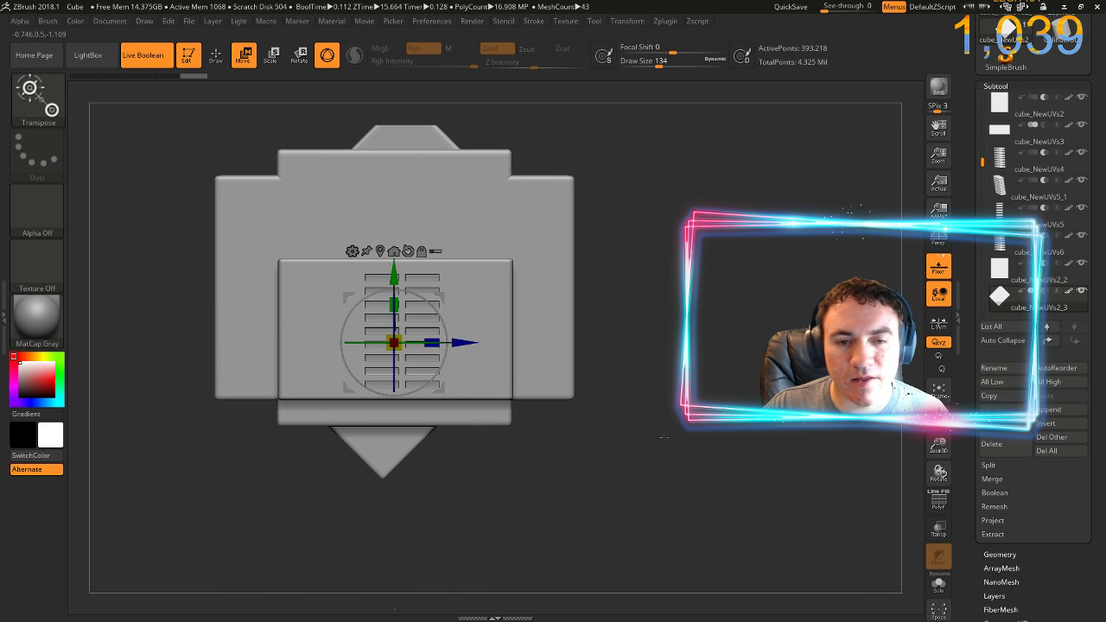
drag(726, 266, 728, 304)
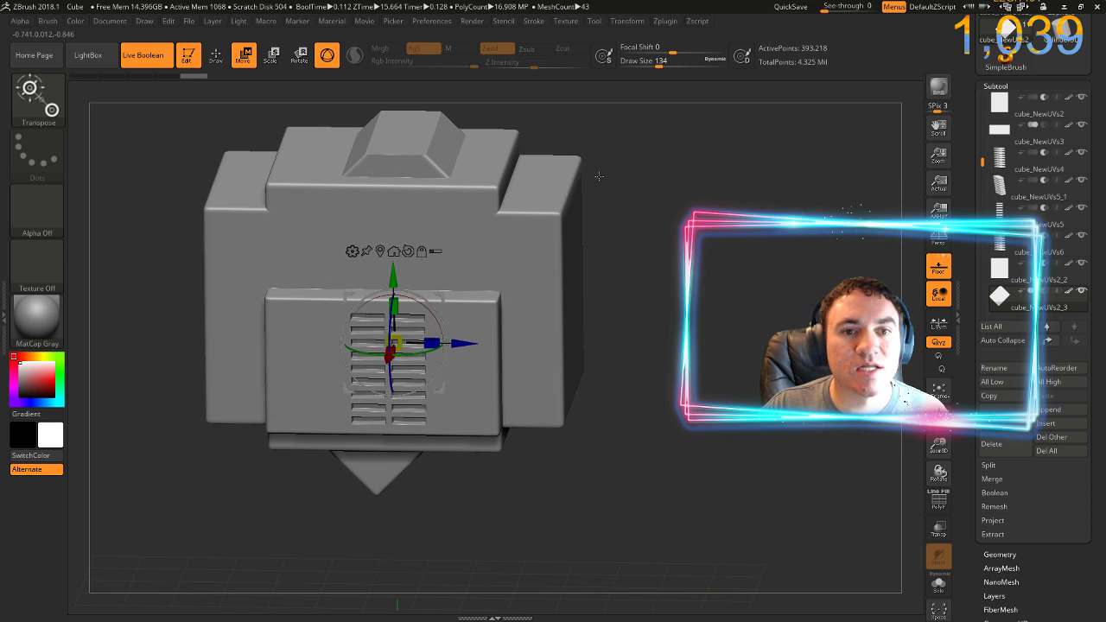
Duplicate the subtractive trim block, move the copy down to the lower tip and set it to subtractive
alt+click(408, 121)
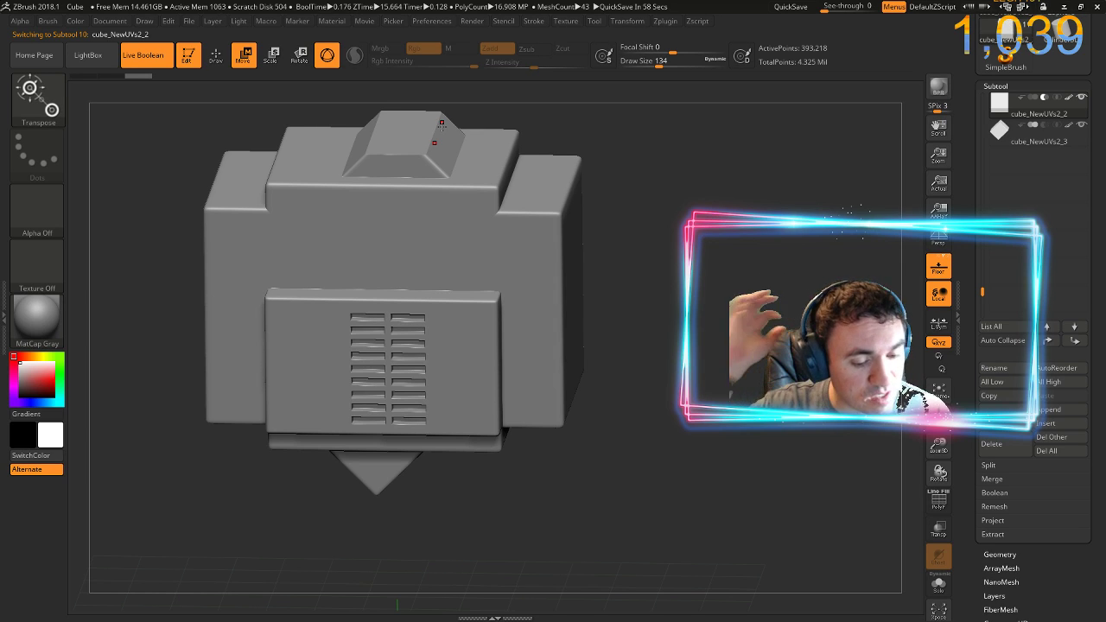
key(ctrl+shift+d)
mouse_move(691, 291)
shift+right_down()
mouse_move(699, 270)
mouse_move(605, 254)
mouse_move(633, 395)
shift+right_up()
alt+right_drag(576, 248, 594, 298)
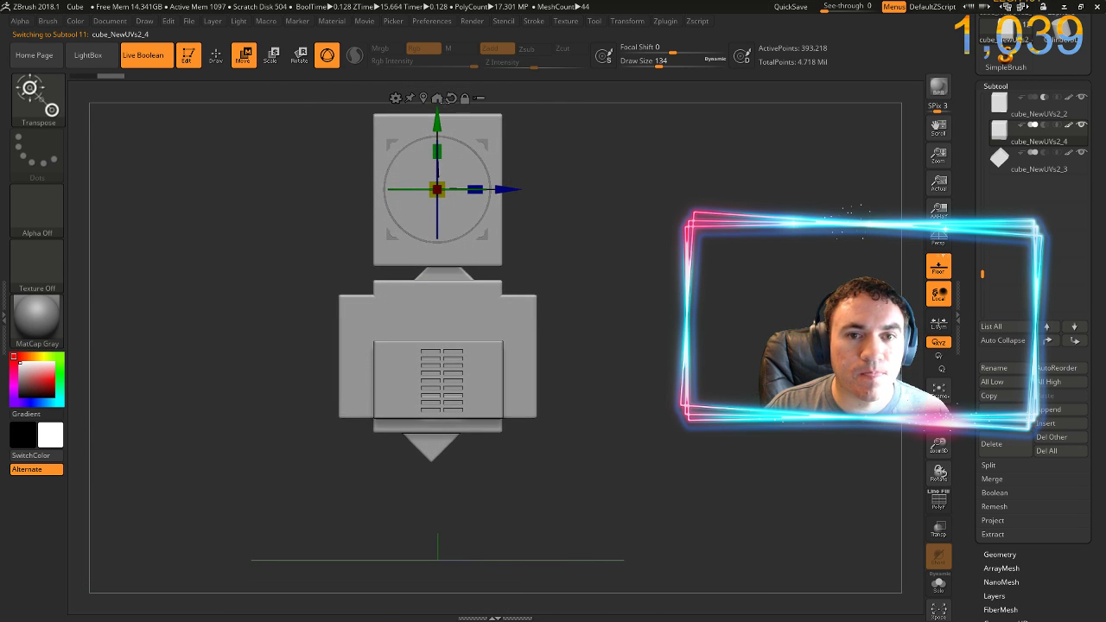
drag(458, 194, 484, 448)
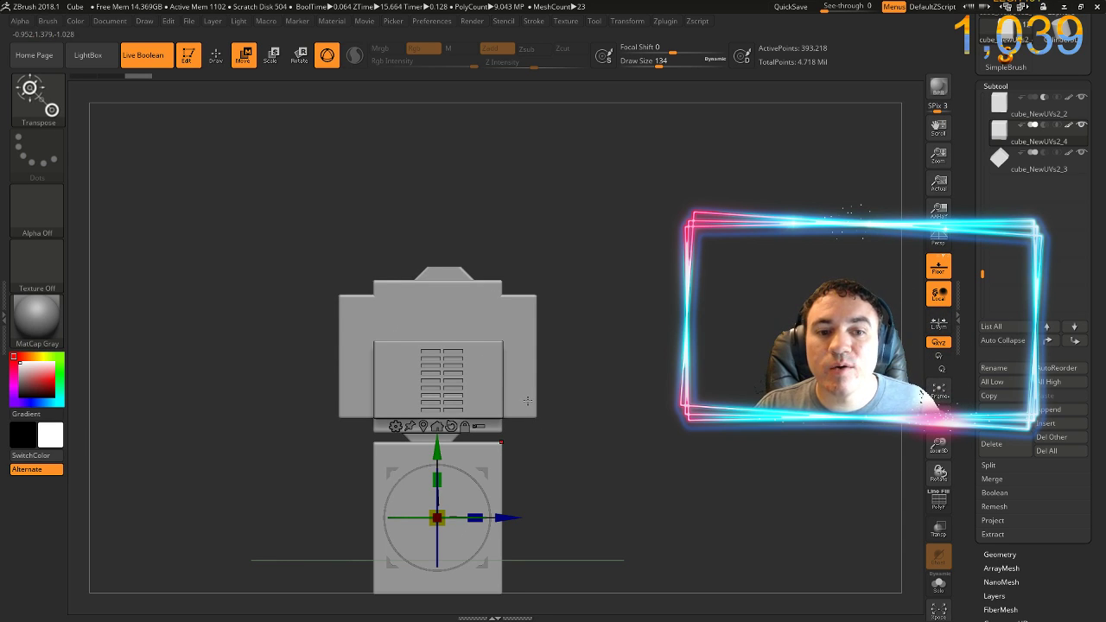
click(1044, 126)
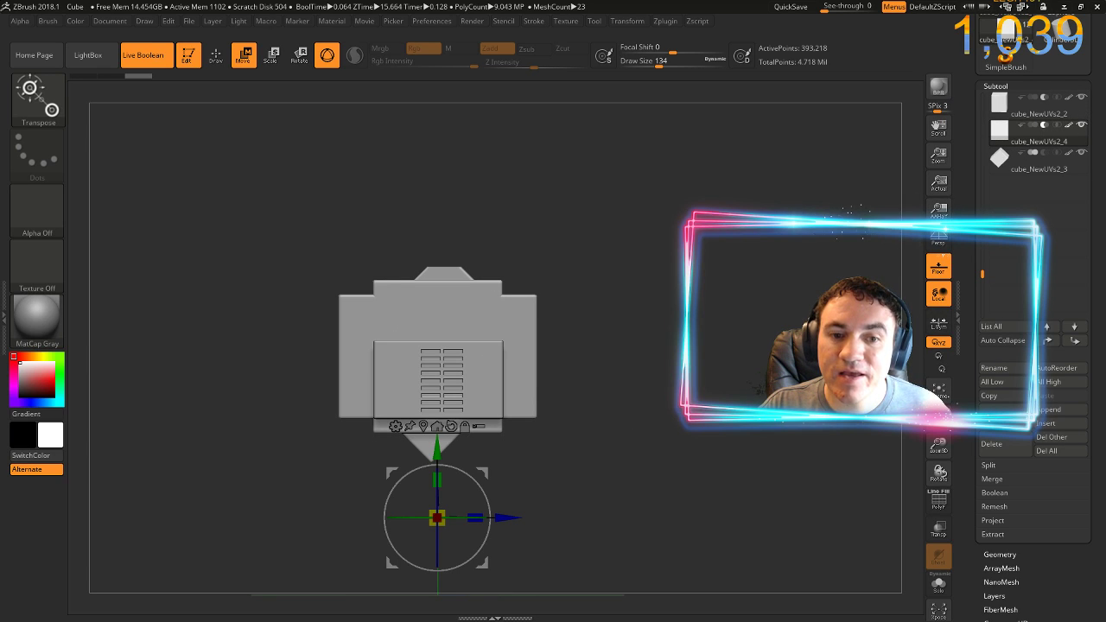
Move the lower trim block to the end of the subtool list and set it to subtractive to cut off the bottom tip
click(1041, 126)
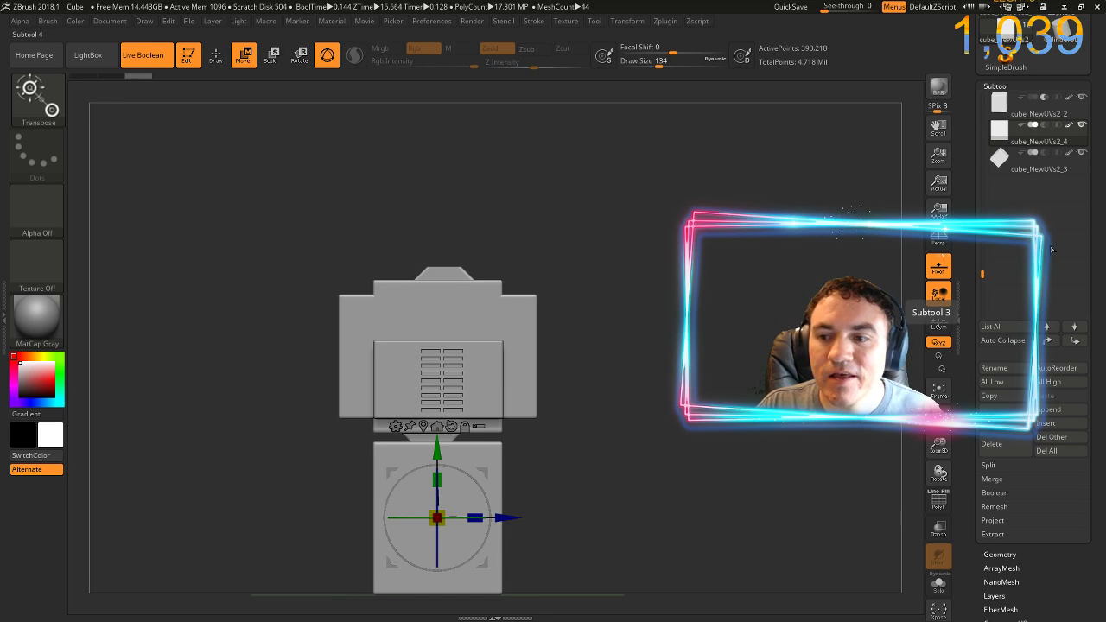
click(1077, 343)
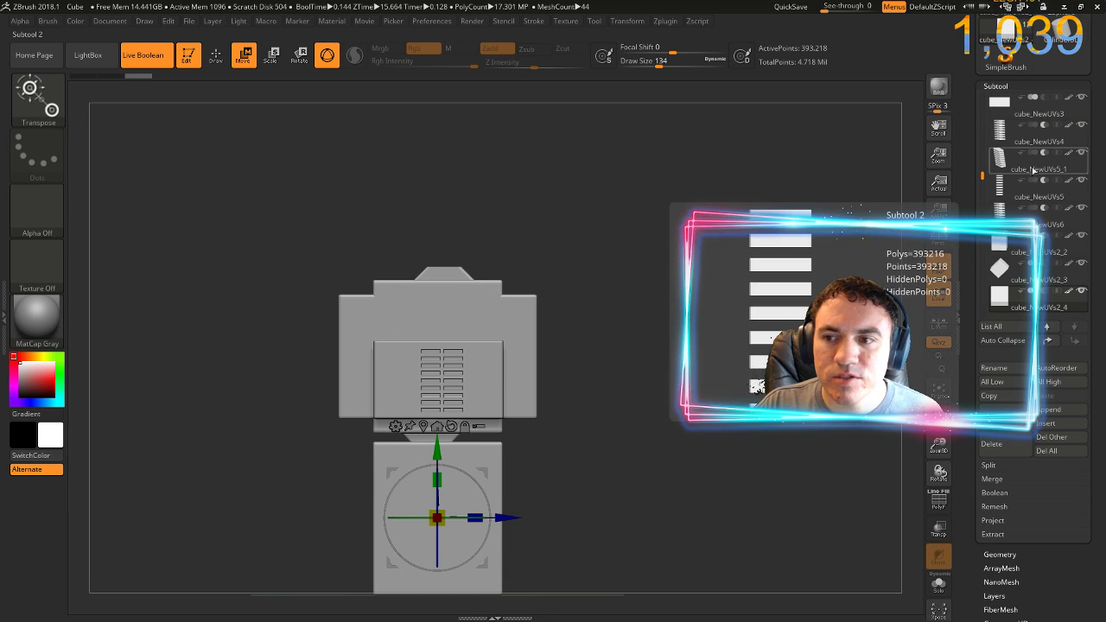
click(1044, 292)
drag(576, 414, 566, 393)
mouse_move(620, 272)
ctrl+right_down()
mouse_move(637, 314)
mouse_move(671, 290)
mouse_move(635, 304)
mouse_move(606, 293)
ctrl+right_up()
right_drag(722, 328, 662, 344)
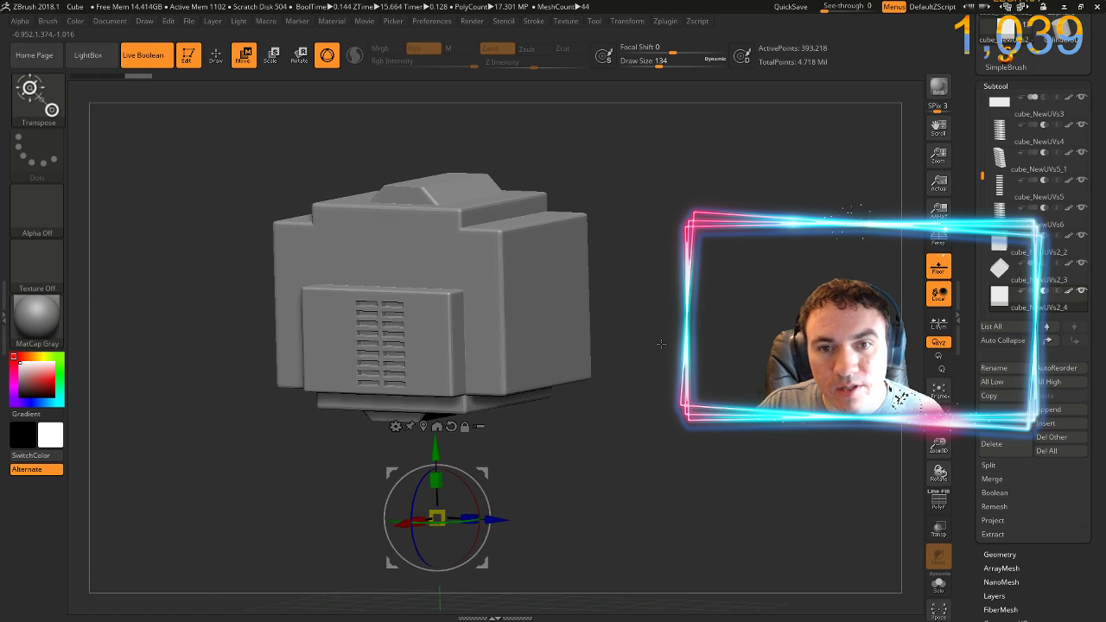
Duplicate the main body block, move the copy clear of the body along X and rotate it about 45 degrees around Y
alt+click(560, 285)
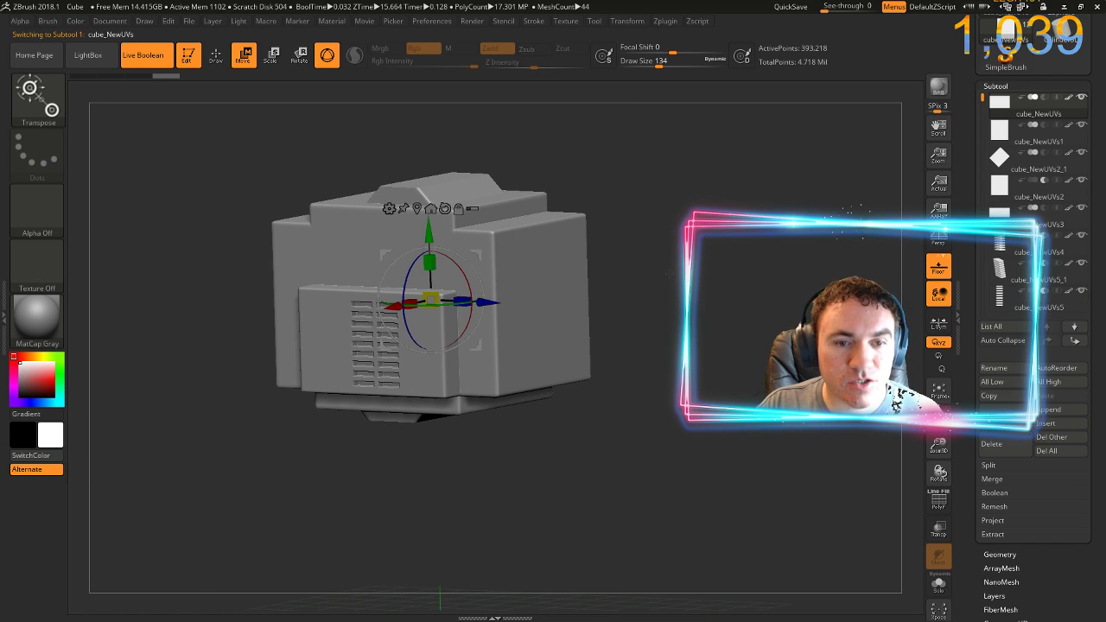
key(ctrl+shift)
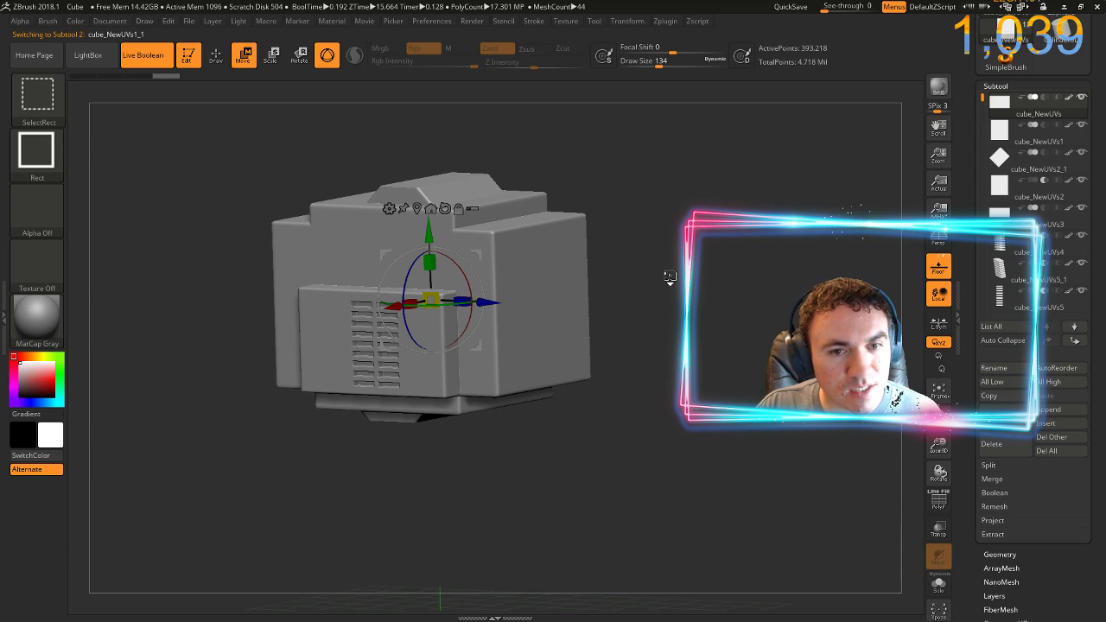
right_drag(670, 278, 644, 288)
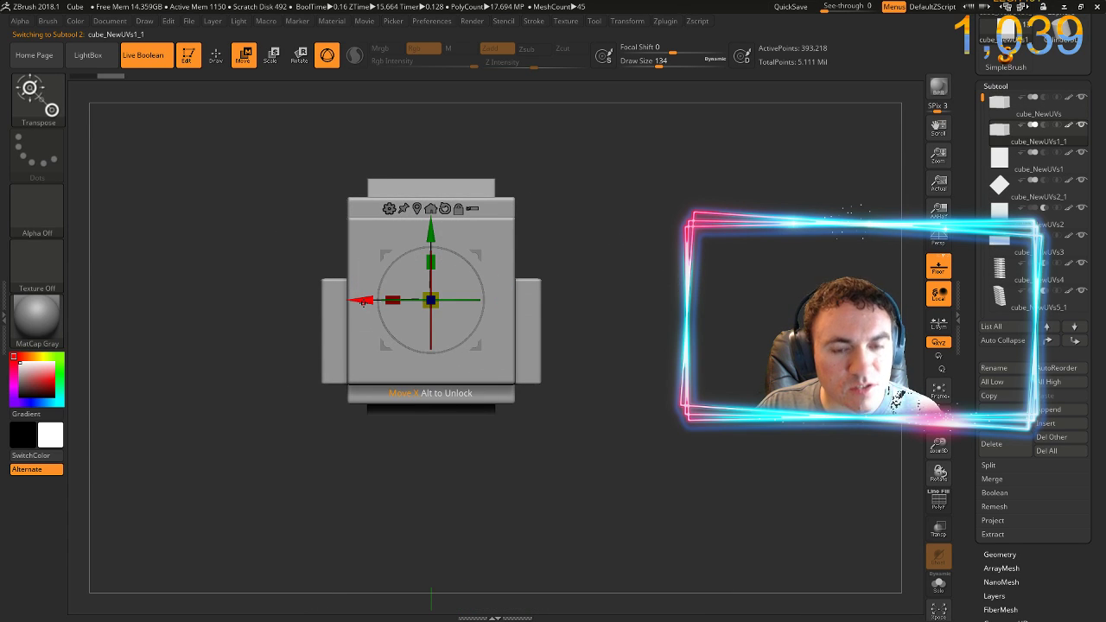
drag(362, 301, 254, 301)
drag(194, 384, 278, 364)
drag(143, 205, 152, 316)
drag(298, 349, 495, 472)
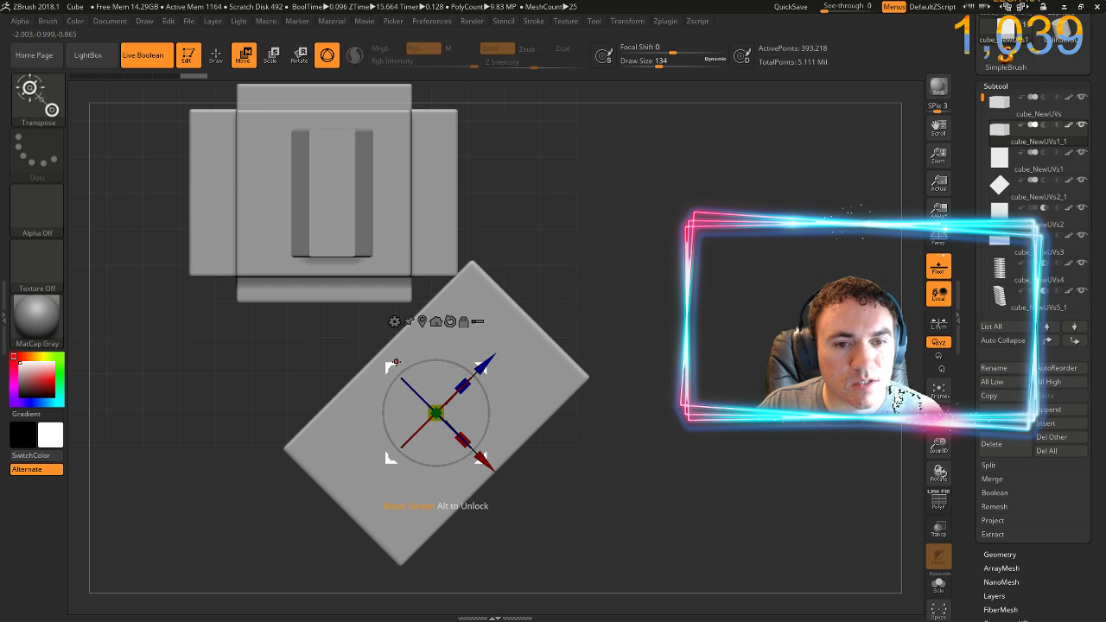
Position the rotated copy so its long face overlaps one vertical corner of the main body
drag(408, 348, 455, 288)
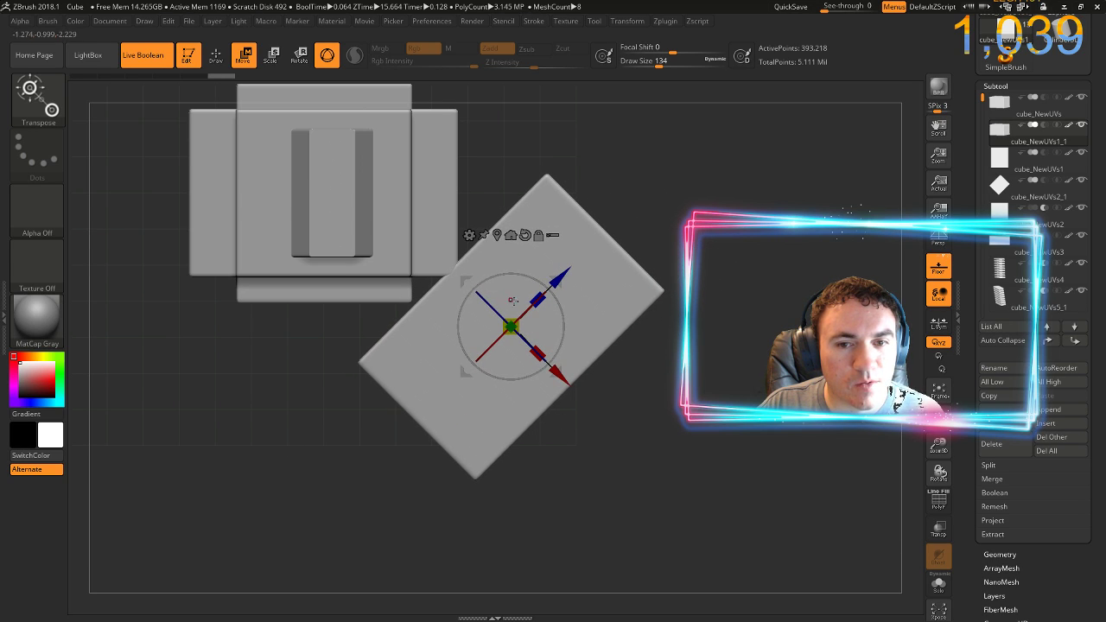
drag(537, 303, 486, 406)
drag(680, 344, 610, 269)
drag(522, 295, 536, 260)
drag(763, 293, 751, 255)
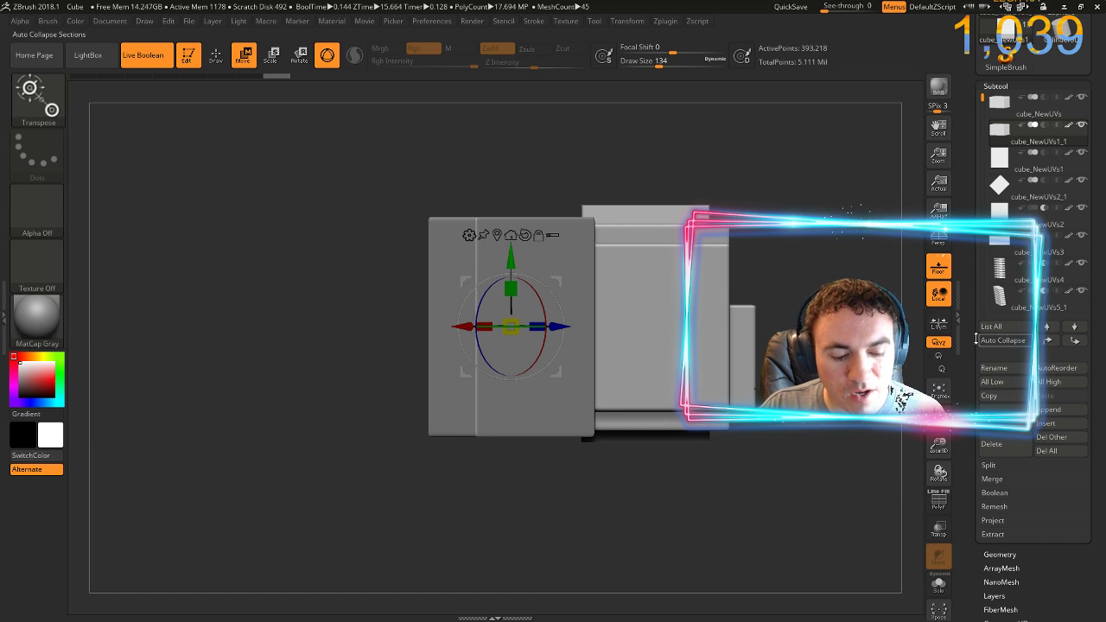
Move the rotated block to the end of the subtool list and set it to subtractive to chamfer the body's corner
key(ctrl+shift)
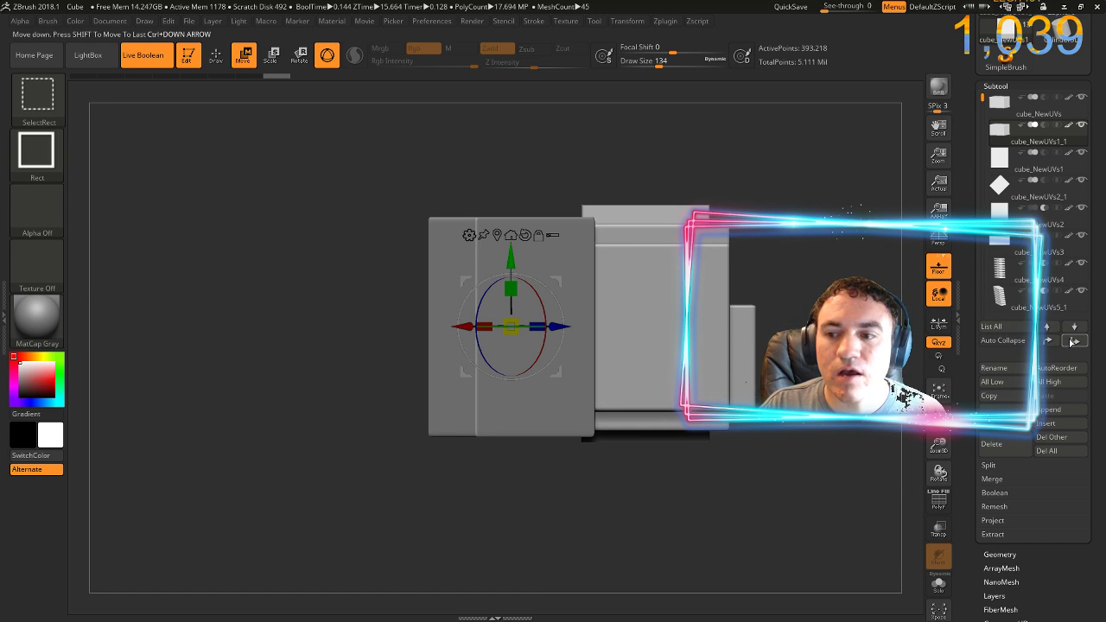
ctrl+shift+click(1073, 342)
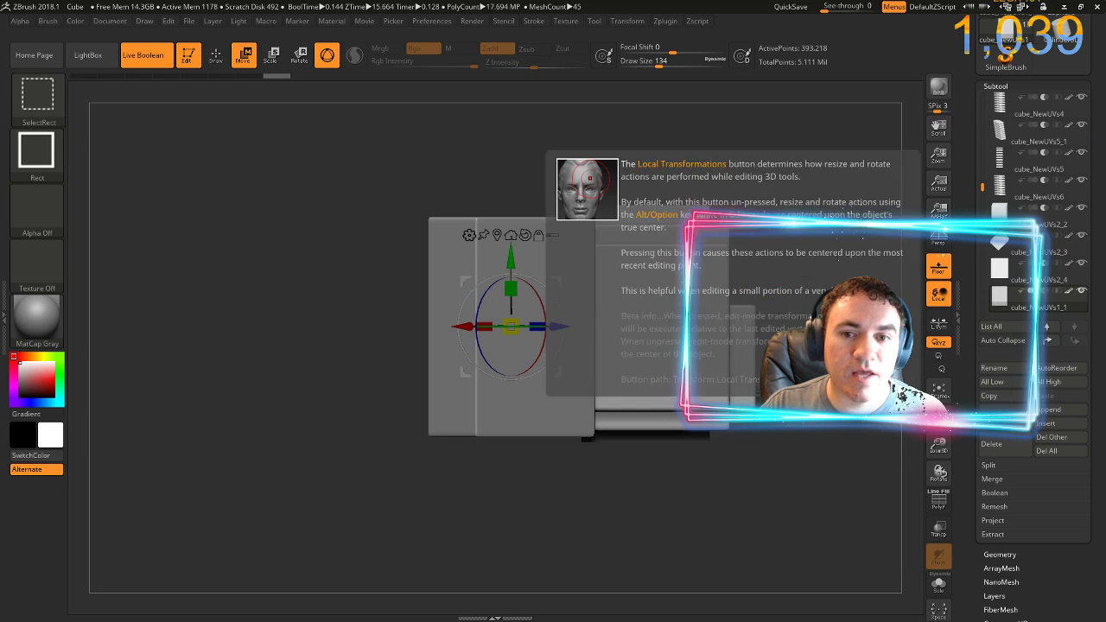
drag(752, 388, 752, 477)
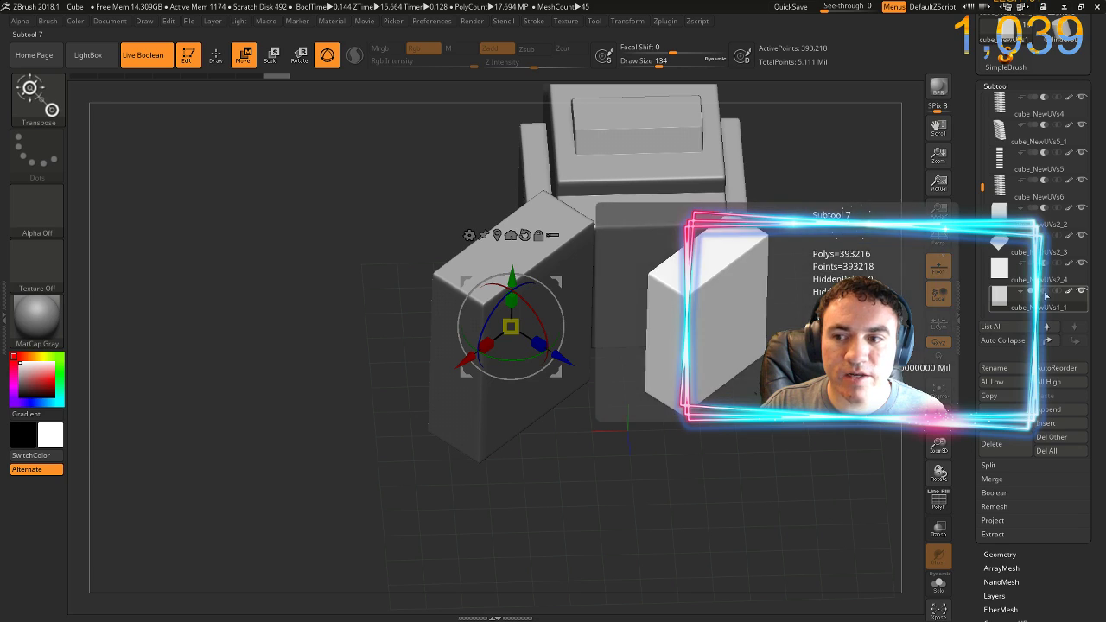
click(1045, 292)
alt+drag(749, 341, 705, 416)
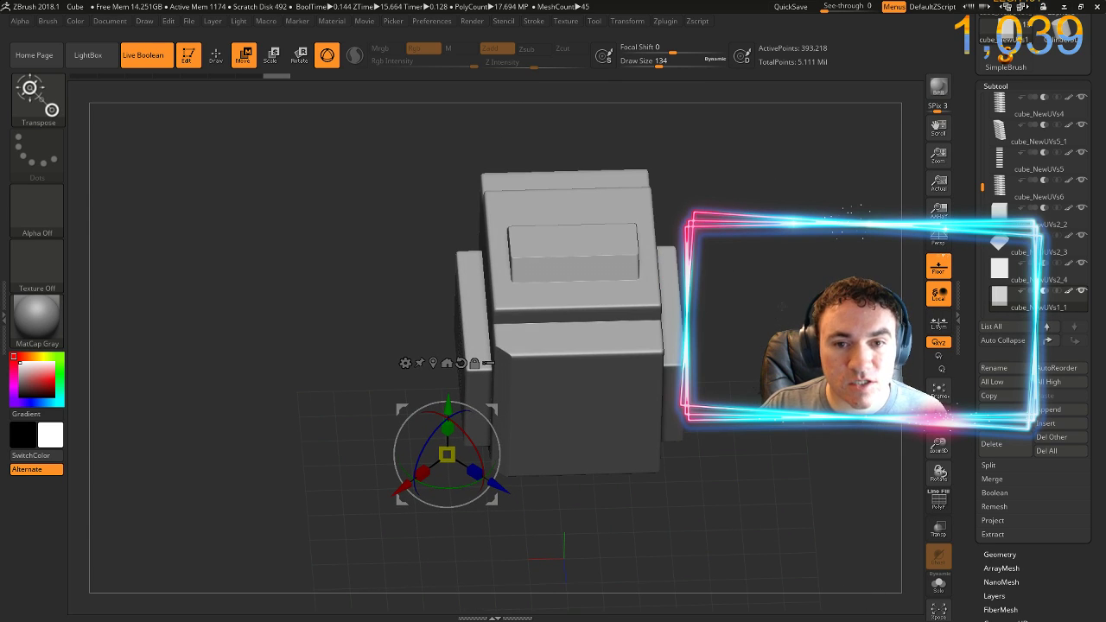
drag(731, 353, 732, 338)
mouse_move(733, 339)
right_down()
mouse_move(745, 339)
mouse_move(735, 324)
mouse_move(752, 341)
right_up()
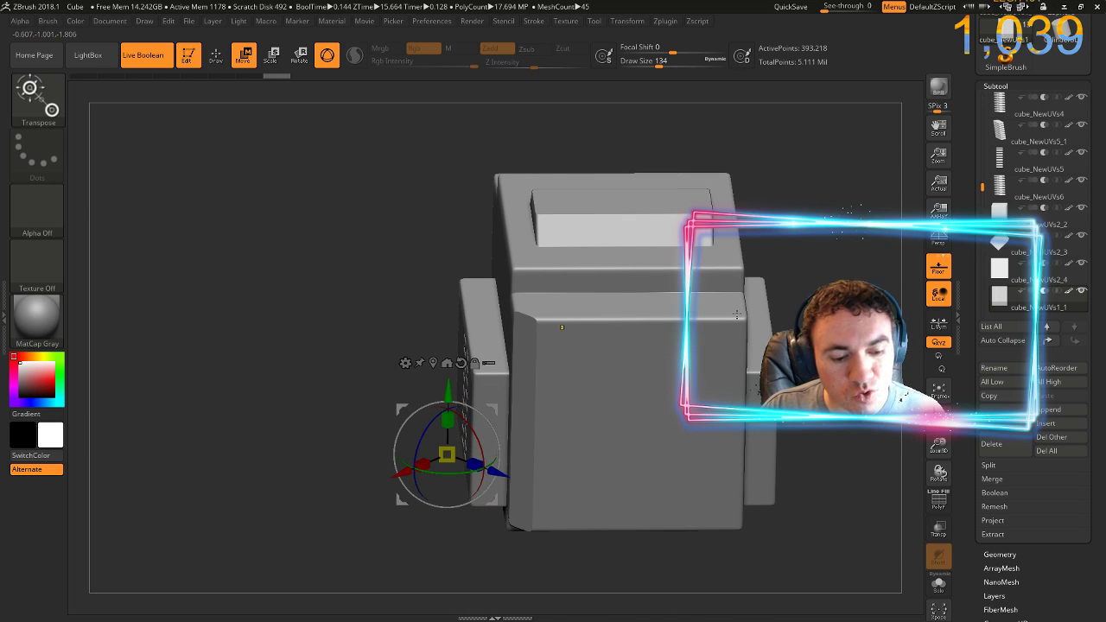
Duplicate the subtractive corner block and try to mirror the copy with the Deformation functions
key(ctrl+shift+d)
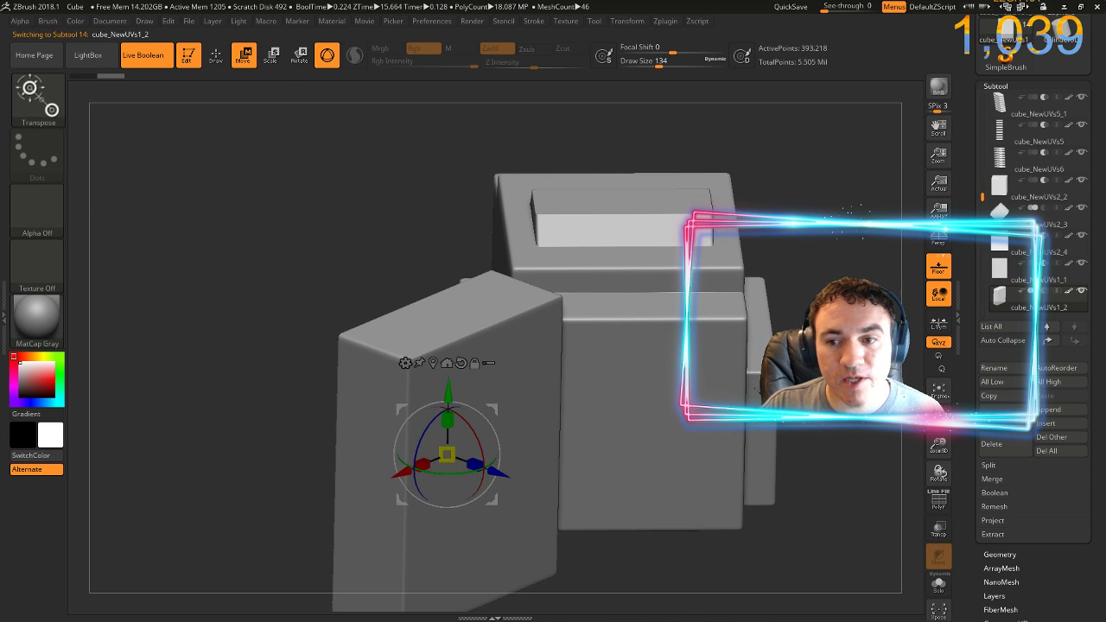
shift+right_drag(760, 389, 761, 363)
alt+right_drag(833, 425, 758, 341)
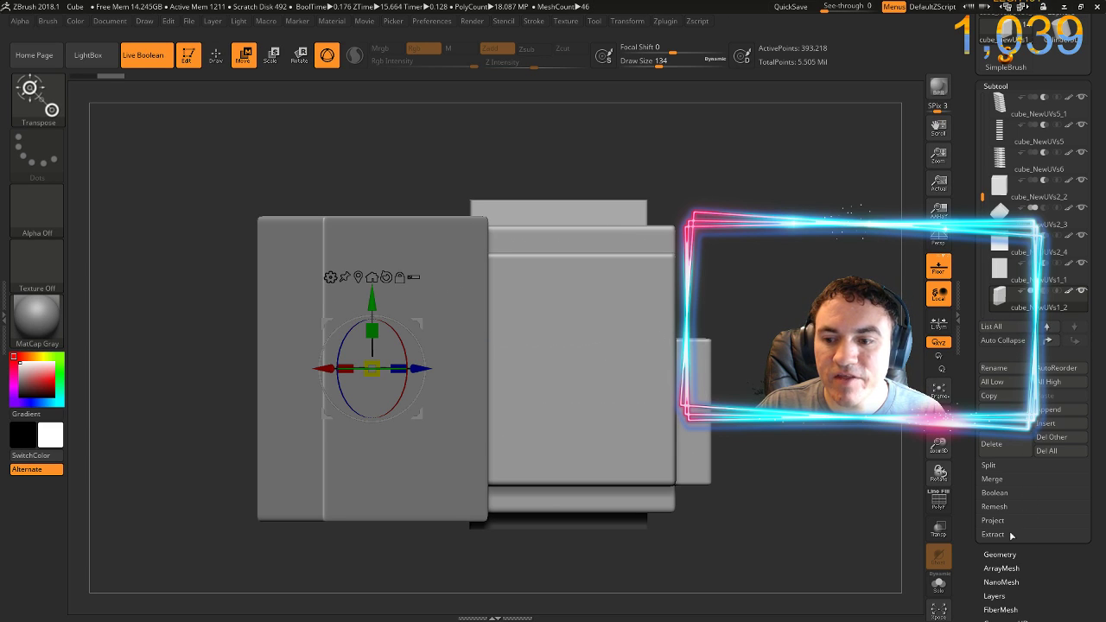
drag(976, 569, 976, 528)
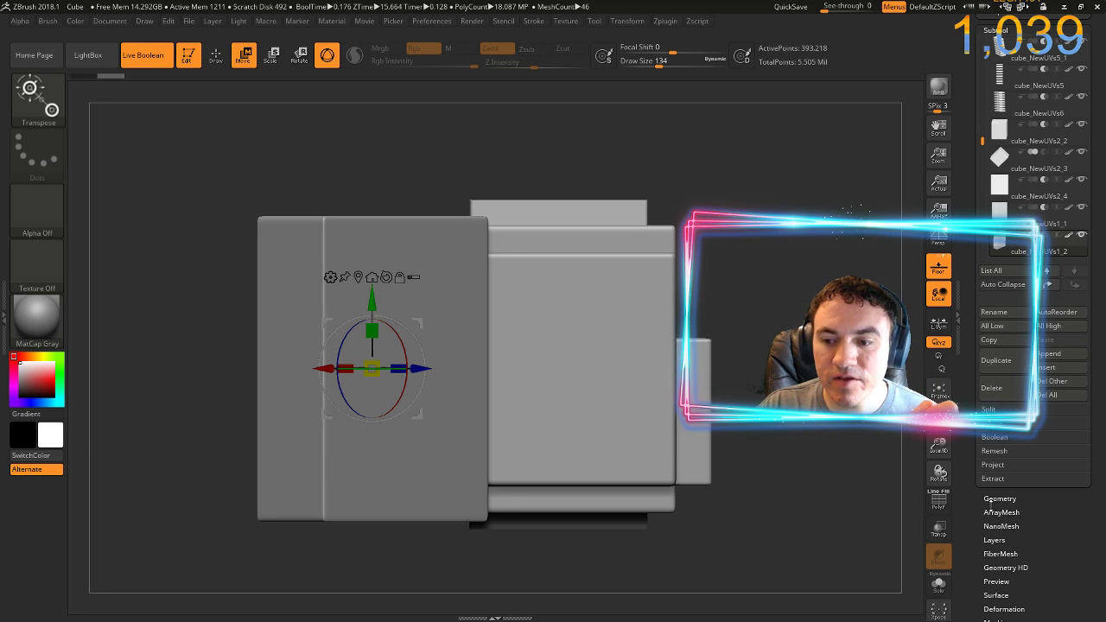
click(1005, 607)
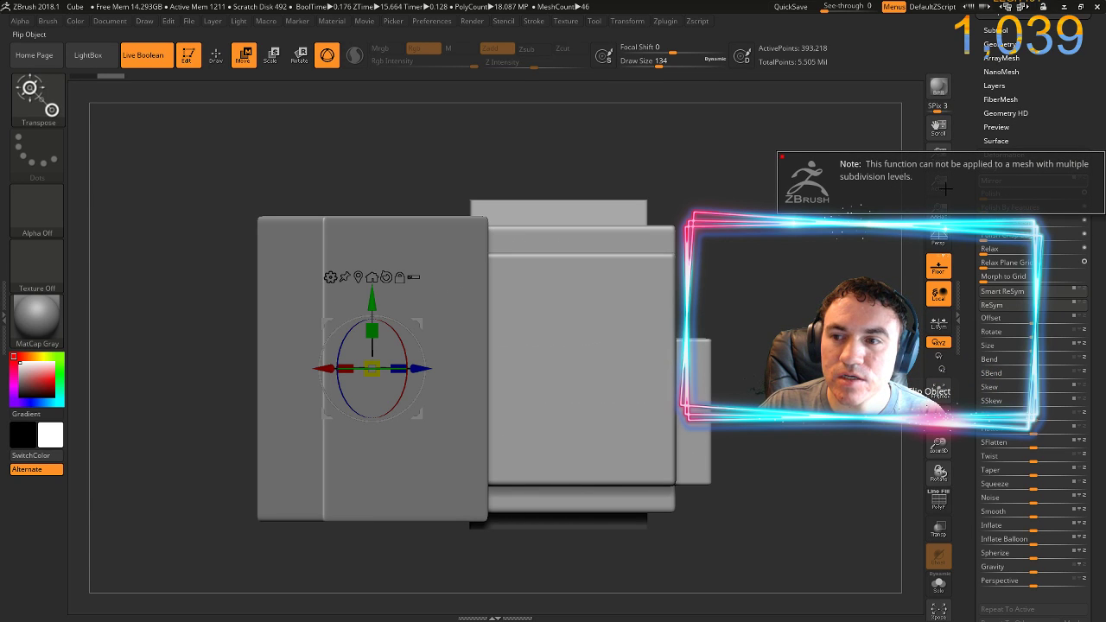
Delete the duplicated corner block's lower subdivision levels and mirror it to the opposite corner of the body
drag(970, 57, 978, 114)
click(996, 106)
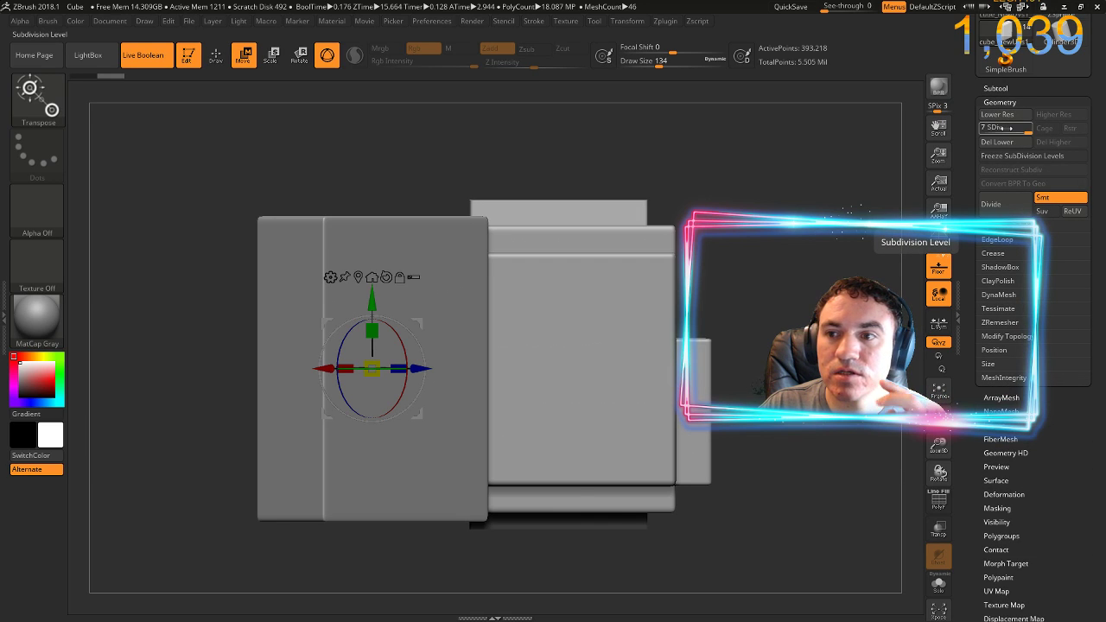
click(1012, 145)
drag(978, 284, 978, 164)
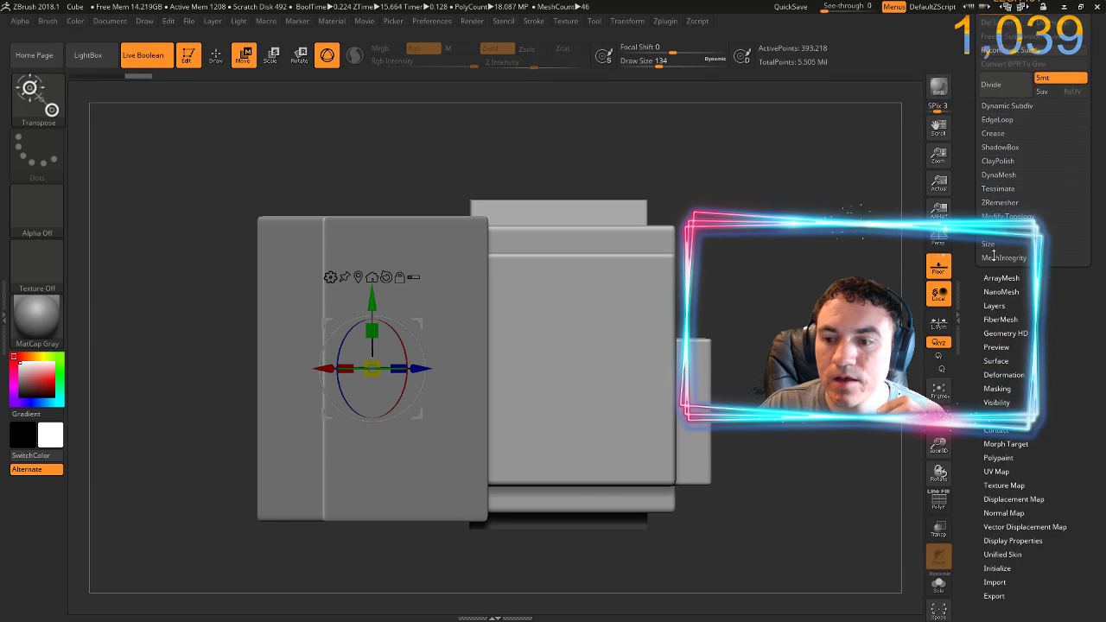
click(1007, 376)
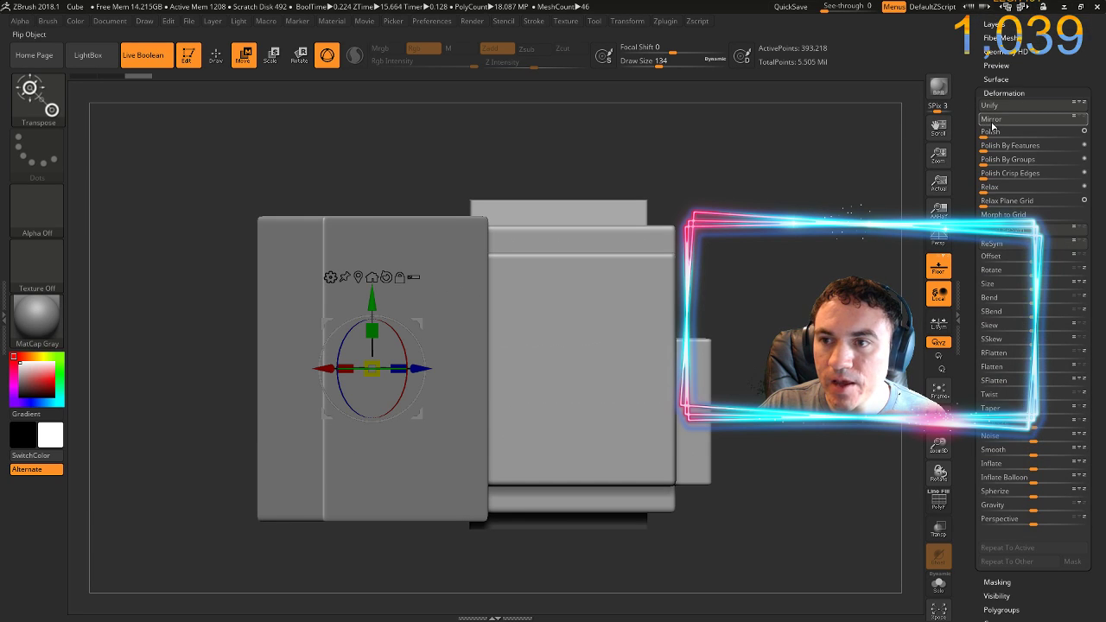
click(994, 121)
Set the mirrored corner block to subtractive and inspect both chamfered corners from several sides
drag(889, 152, 894, 203)
drag(971, 65, 981, 520)
click(1053, 261)
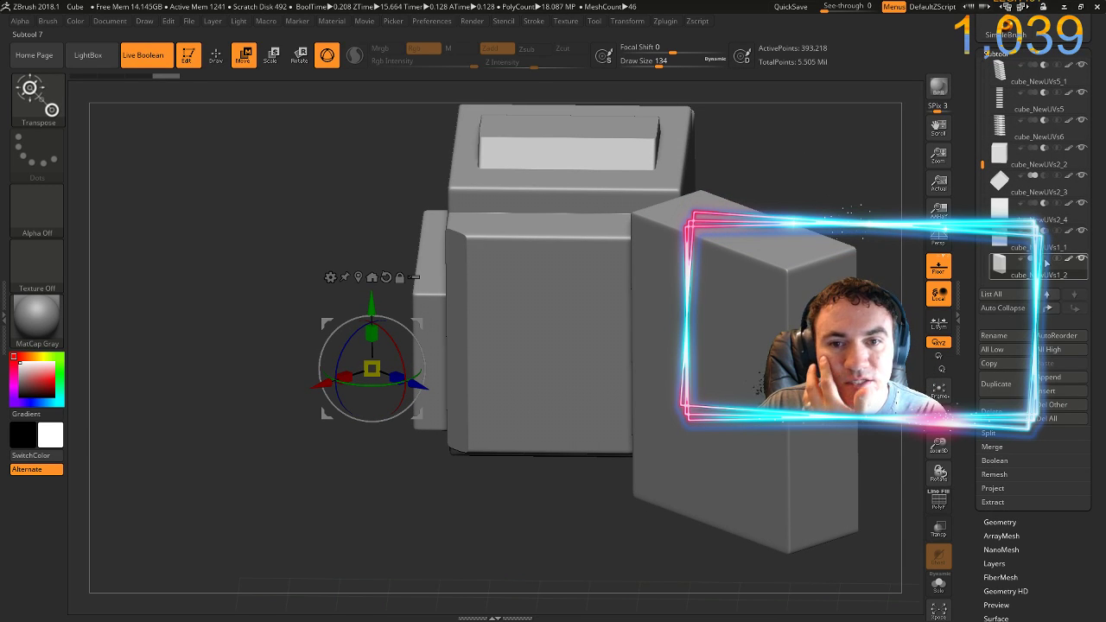
click(1046, 261)
drag(789, 240, 854, 225)
drag(535, 231, 623, 222)
drag(570, 397, 449, 430)
drag(198, 501, 705, 568)
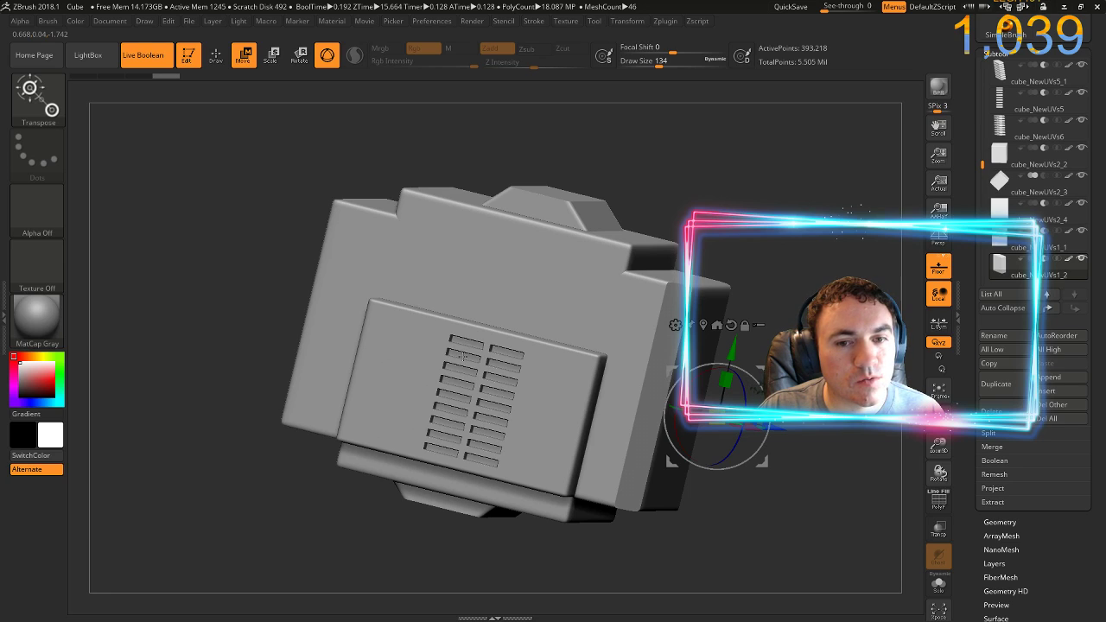
Pull the subtractive vent slots on one side panel outward along X to make them shallower
alt+click(462, 357)
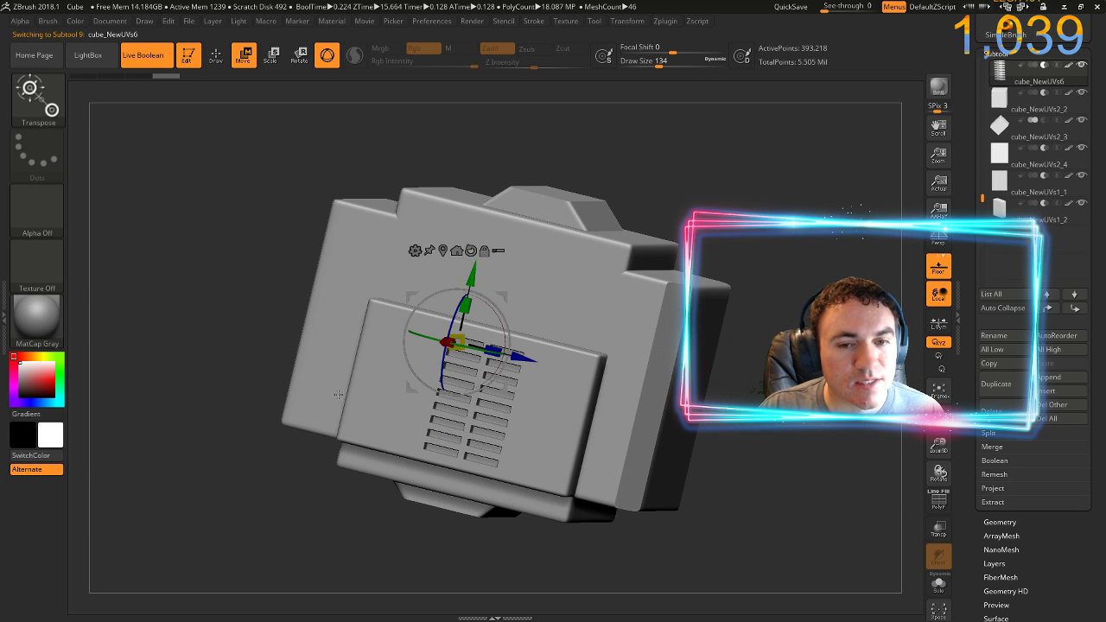
mouse_move(300, 430)
alt+mouse_down()
mouse_move(277, 446)
mouse_move(284, 476)
mouse_move(312, 430)
alt+mouse_up()
drag(352, 465, 334, 462)
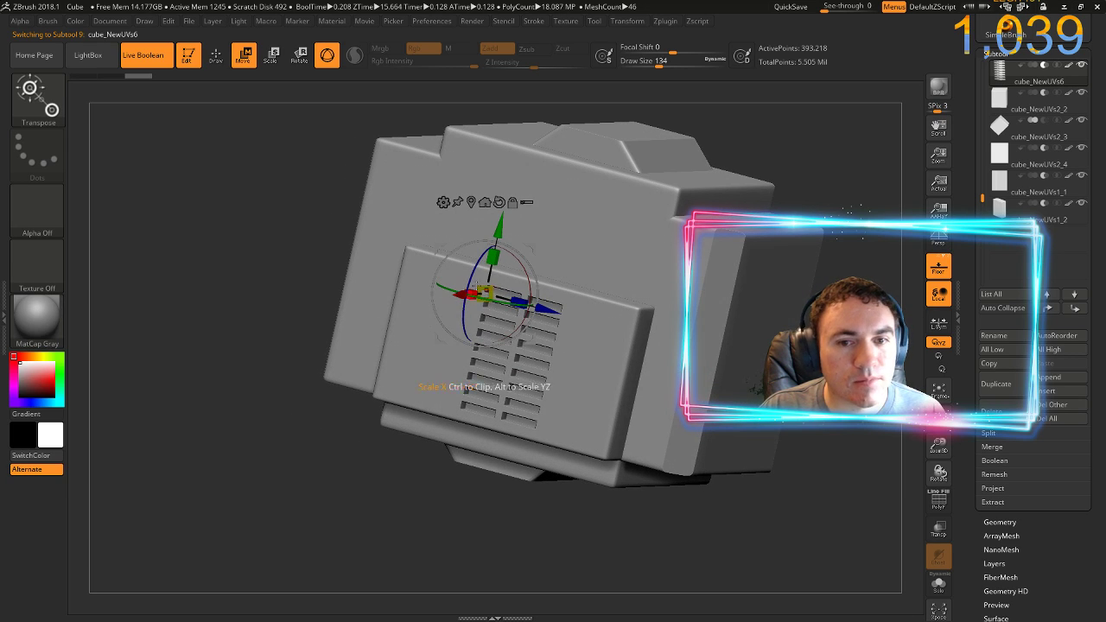
drag(456, 296, 451, 300)
drag(558, 310, 497, 305)
ctrl+right_drag(304, 328, 441, 464)
alt+right_drag(562, 454, 409, 414)
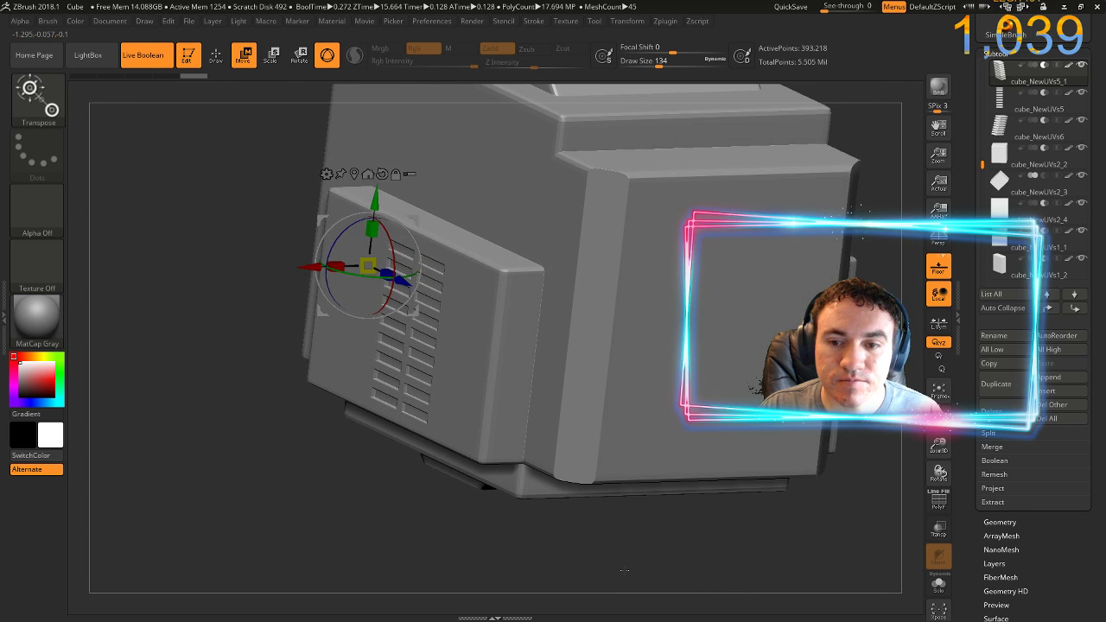
Pull both columns of subtractive vent slots on the opposite side panel outward along X to make them shallower
right_drag(624, 570, 617, 567)
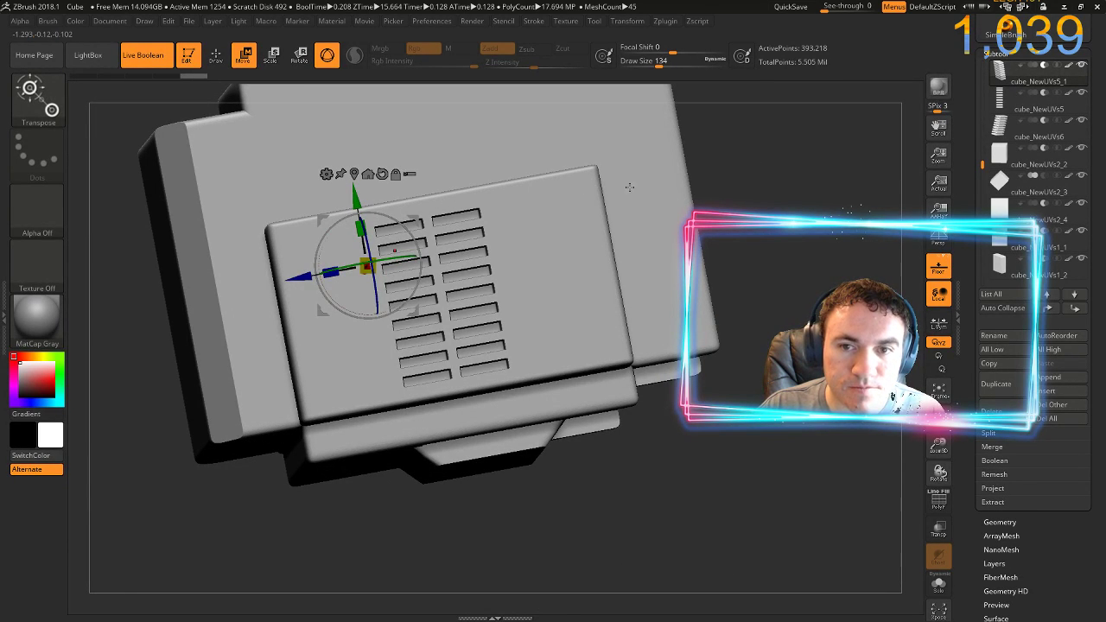
right_drag(630, 188, 672, 255)
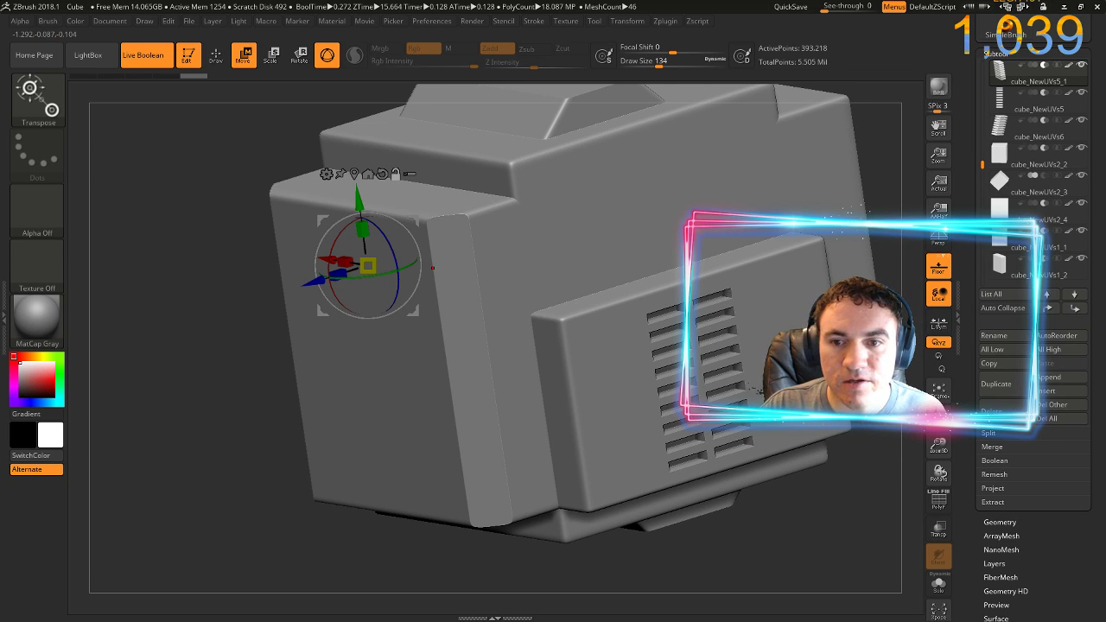
alt+click(728, 299)
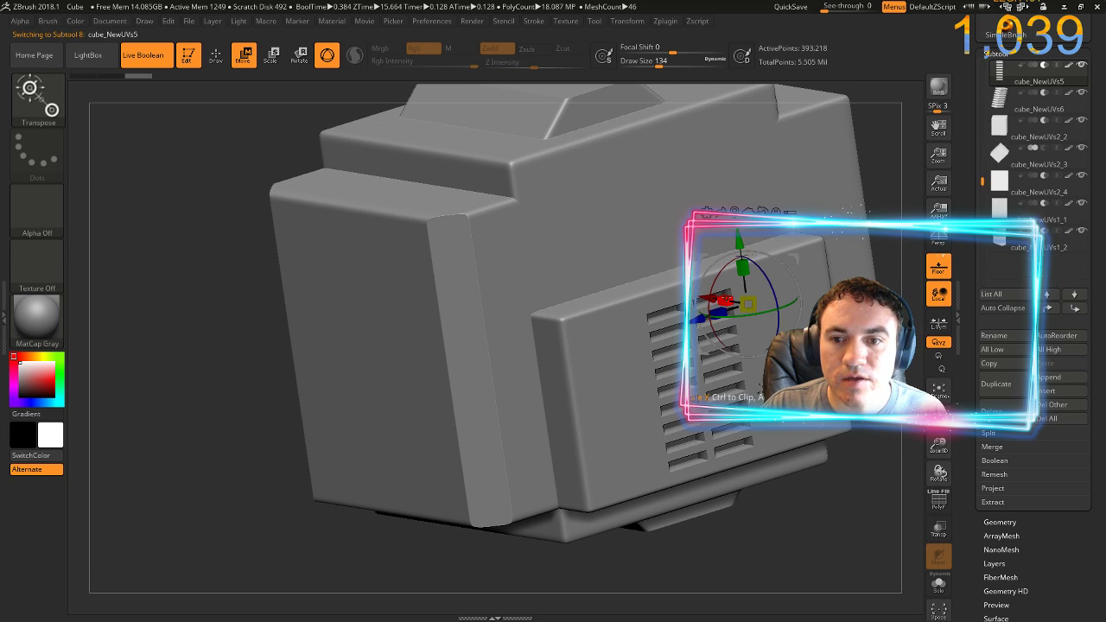
drag(704, 293, 712, 295)
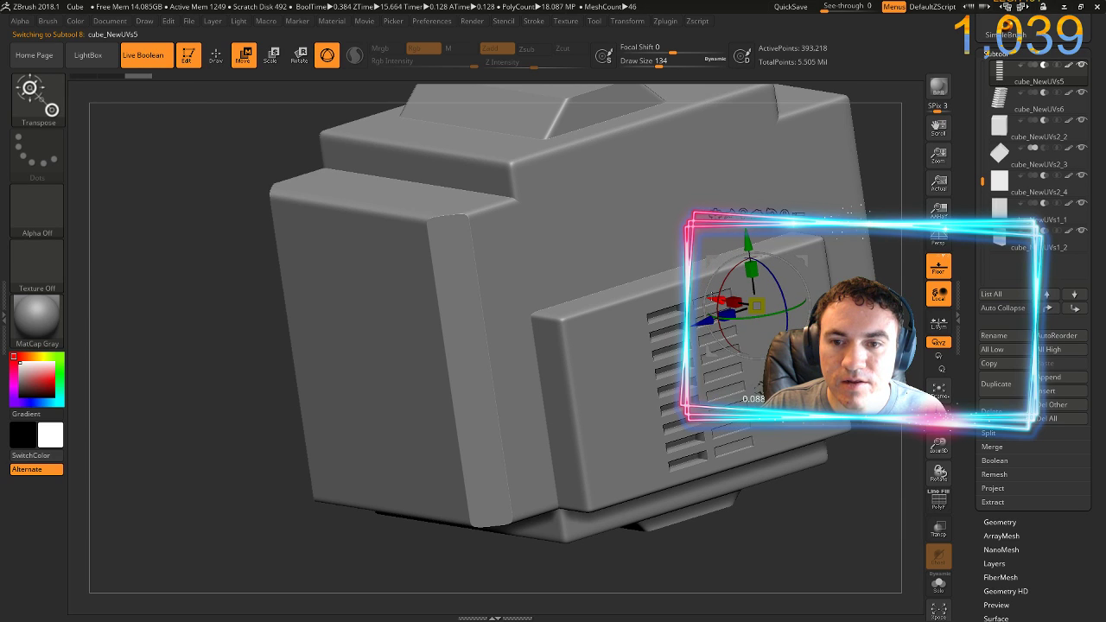
alt+click(677, 312)
drag(662, 312, 672, 315)
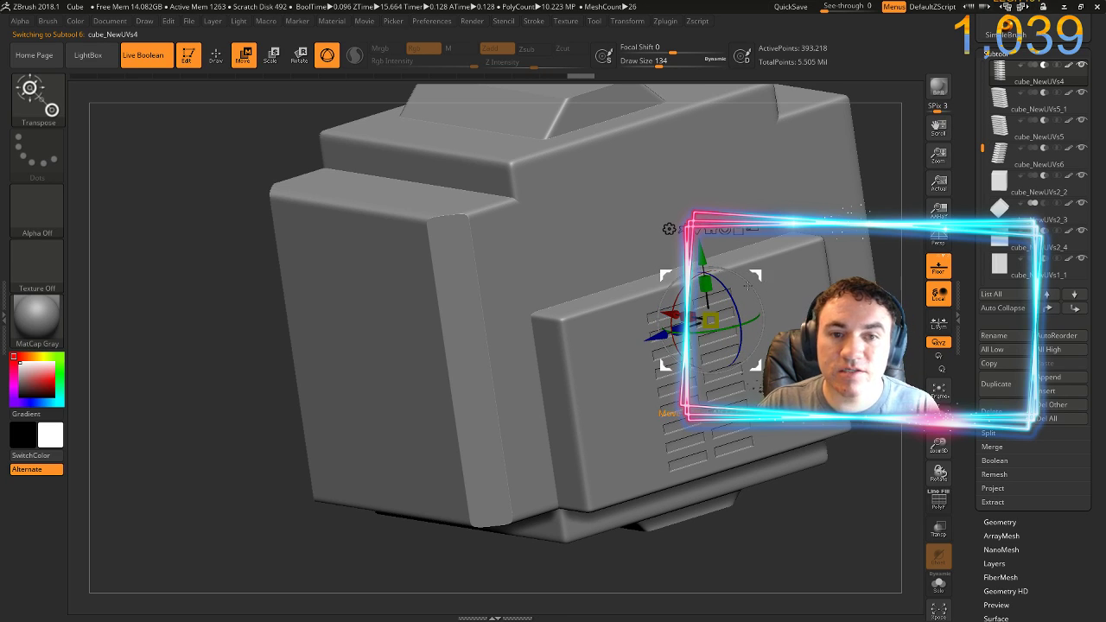
Duplicate the main body block and move the copy outward along Z past the chamfered corners
alt+click(387, 320)
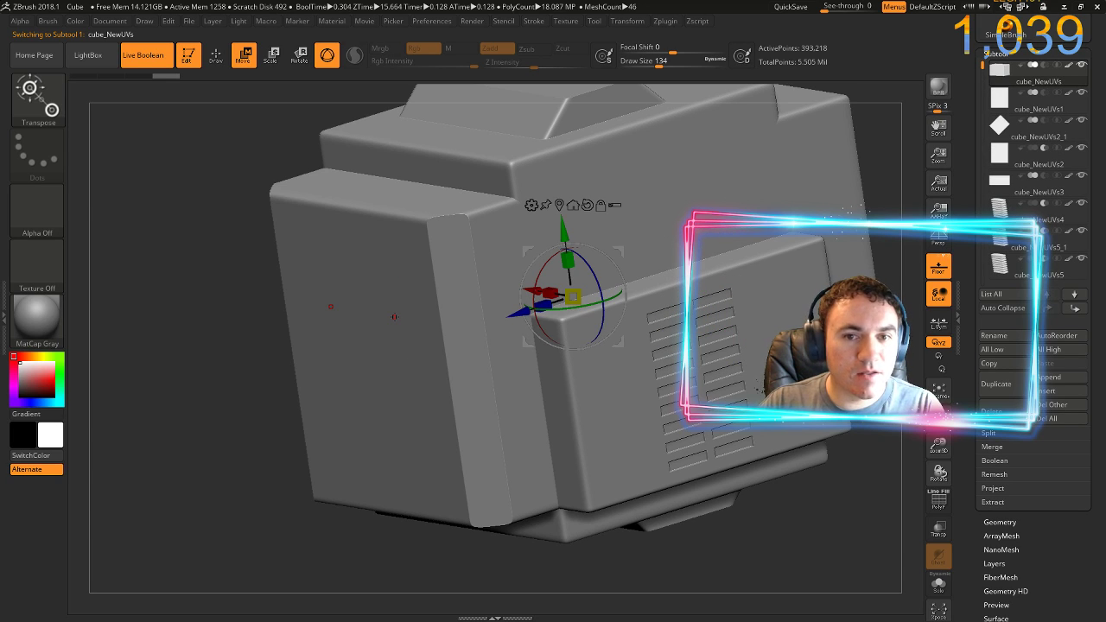
key(ctrl+shift+d)
drag(516, 312, 429, 374)
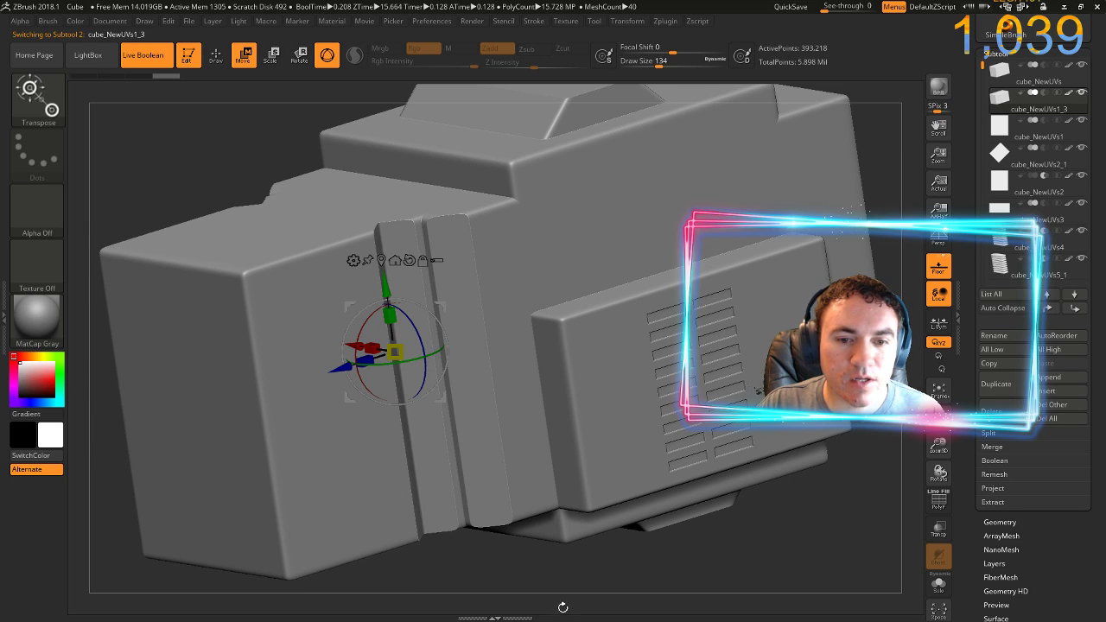
alt+drag(555, 565, 395, 518)
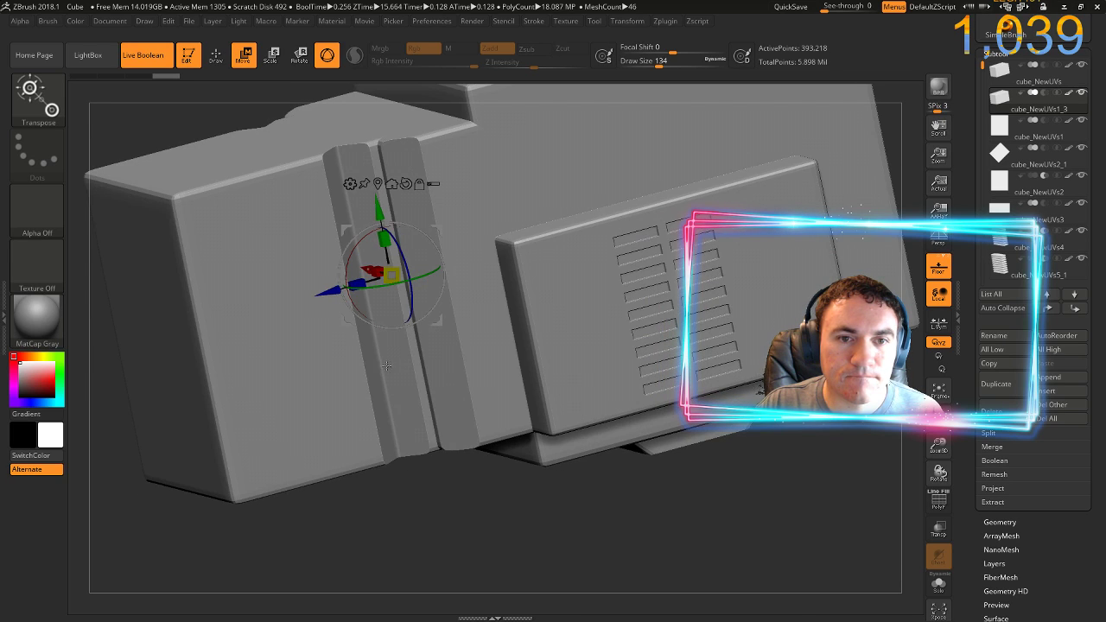
alt+click(488, 275)
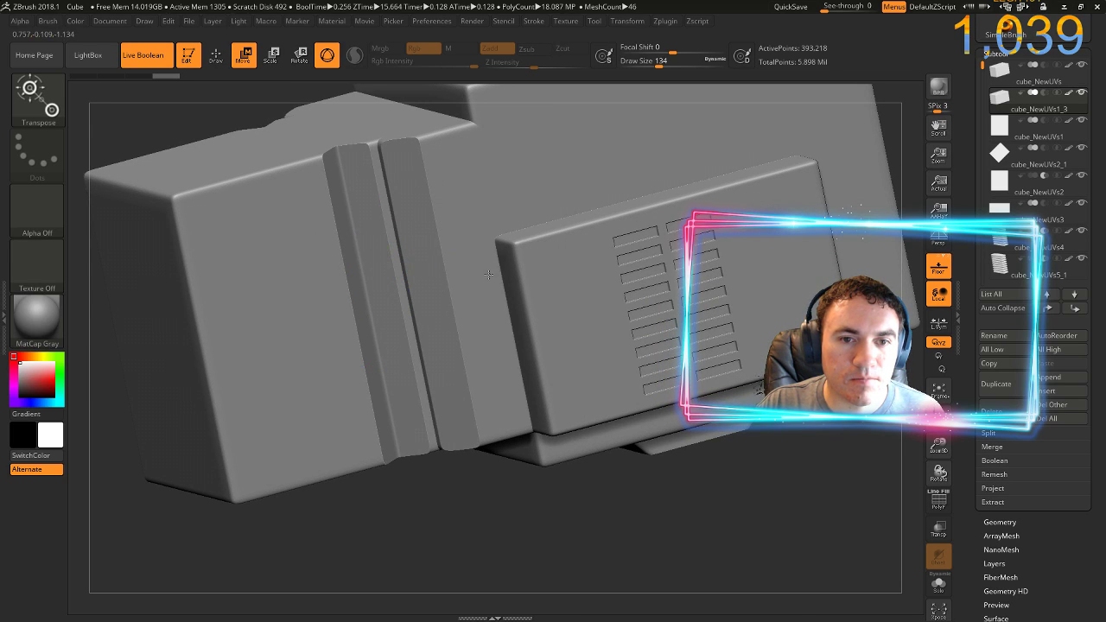
Select the subtractive cutter forming the V notch in the outer block and reset its gizmo orientation to the world axes
drag(389, 244, 418, 338)
drag(434, 547, 432, 545)
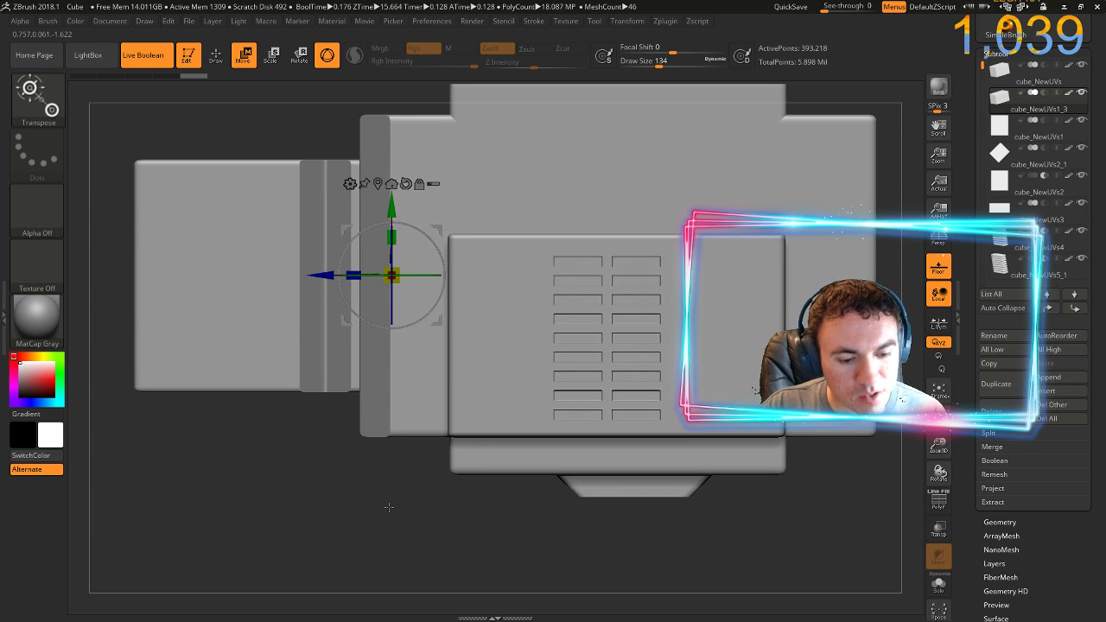
drag(332, 444, 337, 455)
alt+click(400, 153)
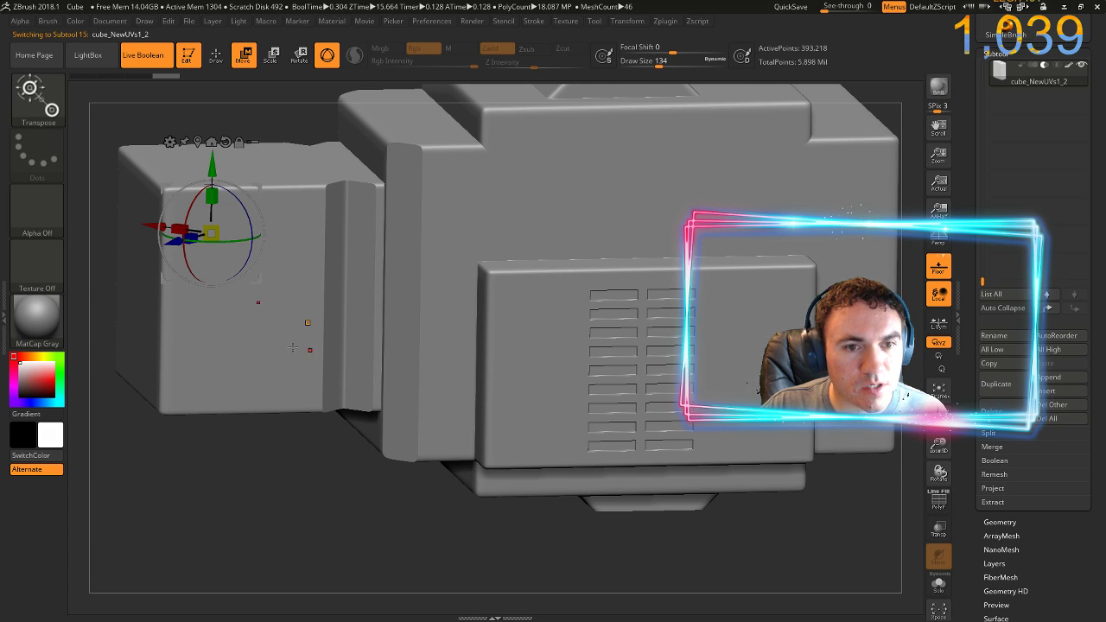
alt+click(289, 305)
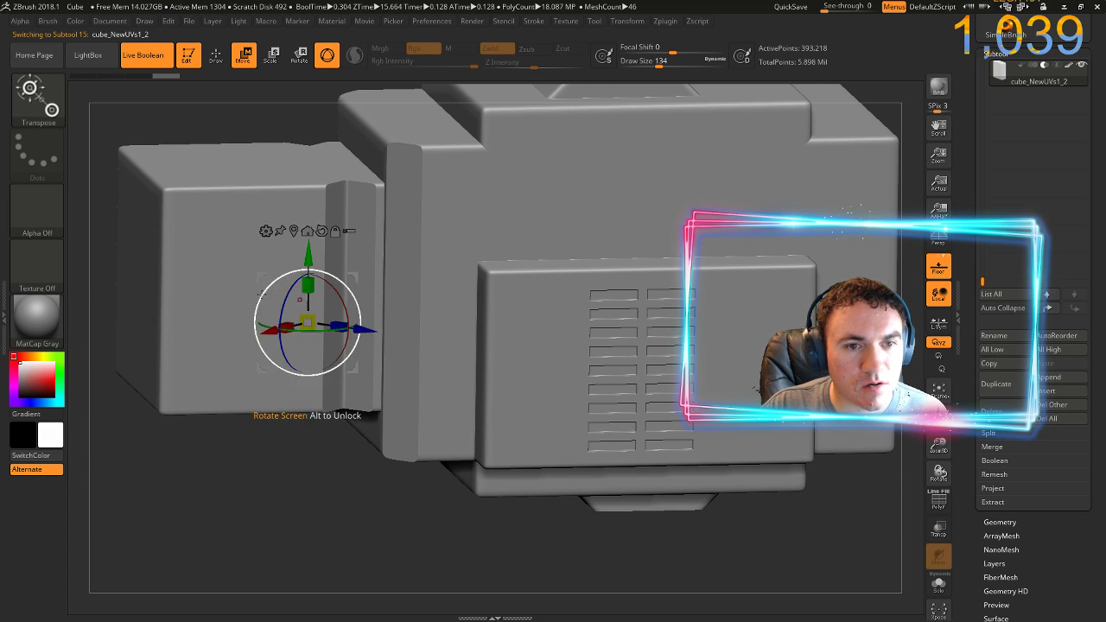
drag(322, 486, 309, 573)
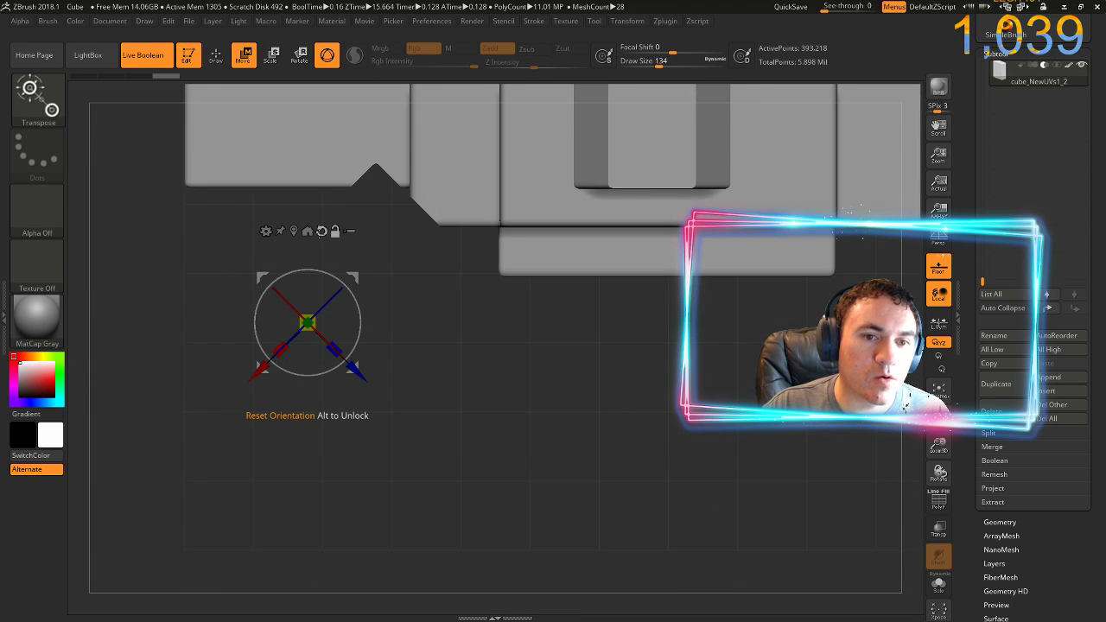
click(322, 231)
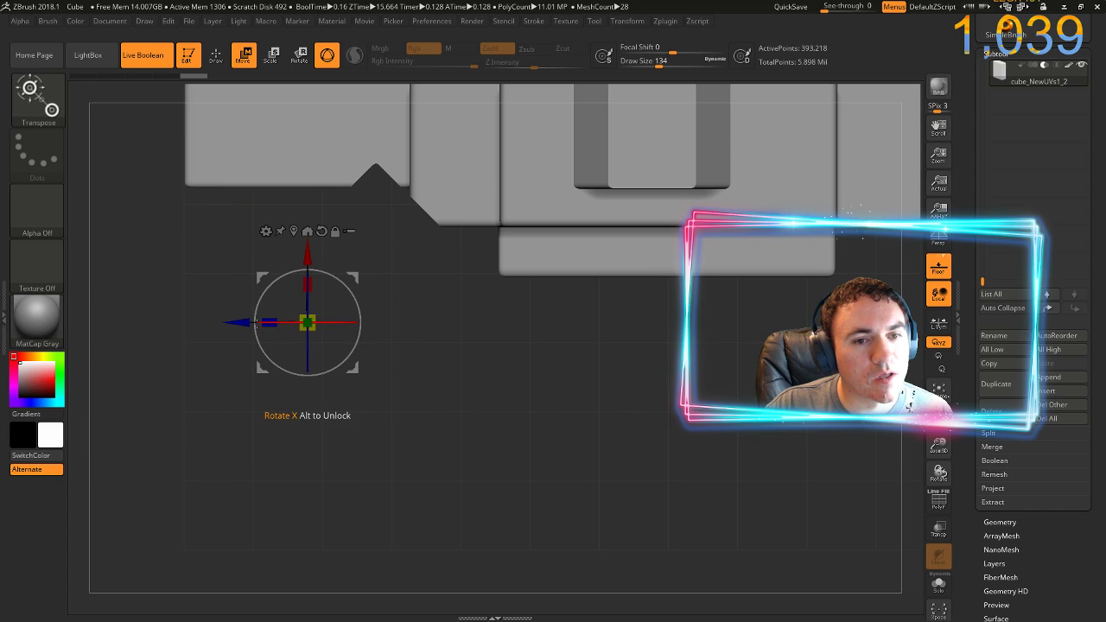
drag(242, 324, 65, 333)
key(ctrl+z)
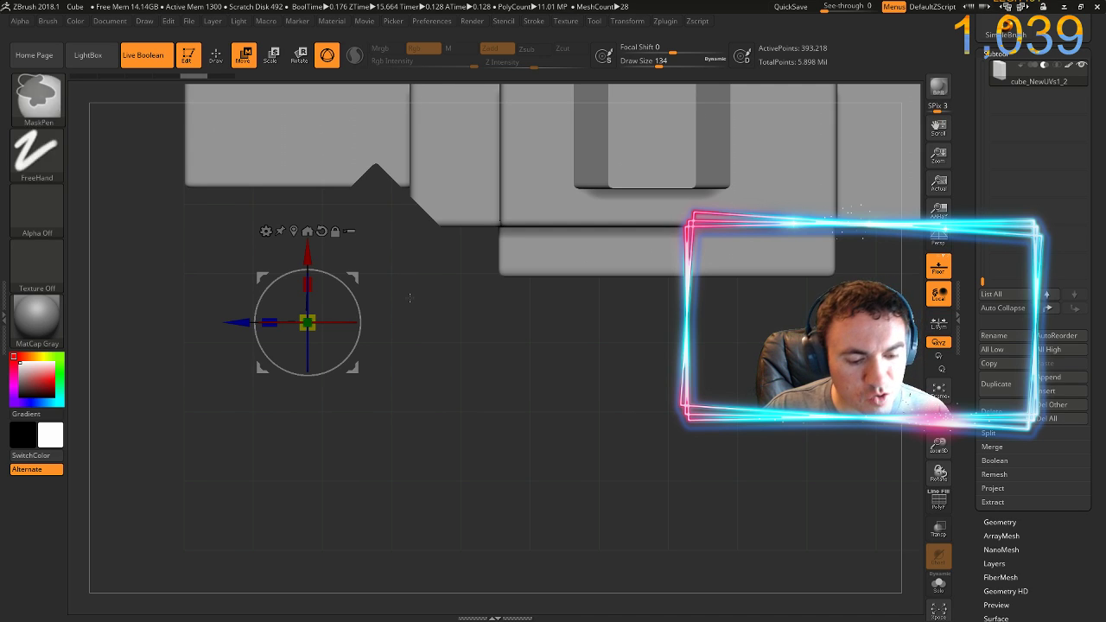
Duplicate the notch cutter, set the copy to subtractive and move it about 1.22 outward along Z to chamfer the outer block's end corner
key(ctrl+shift+d)
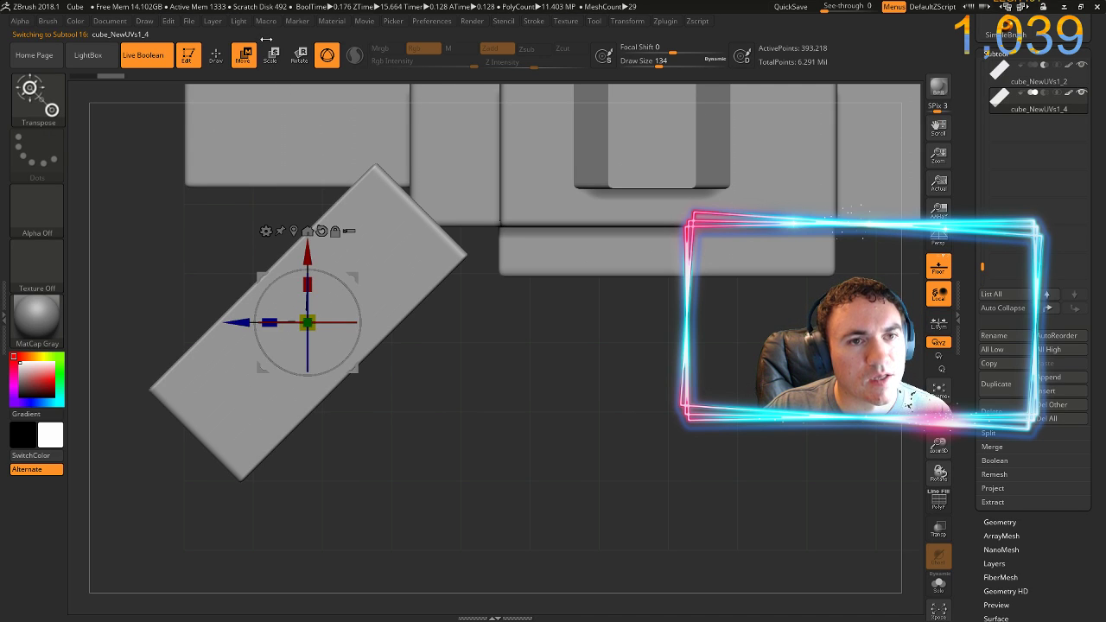
click(1044, 93)
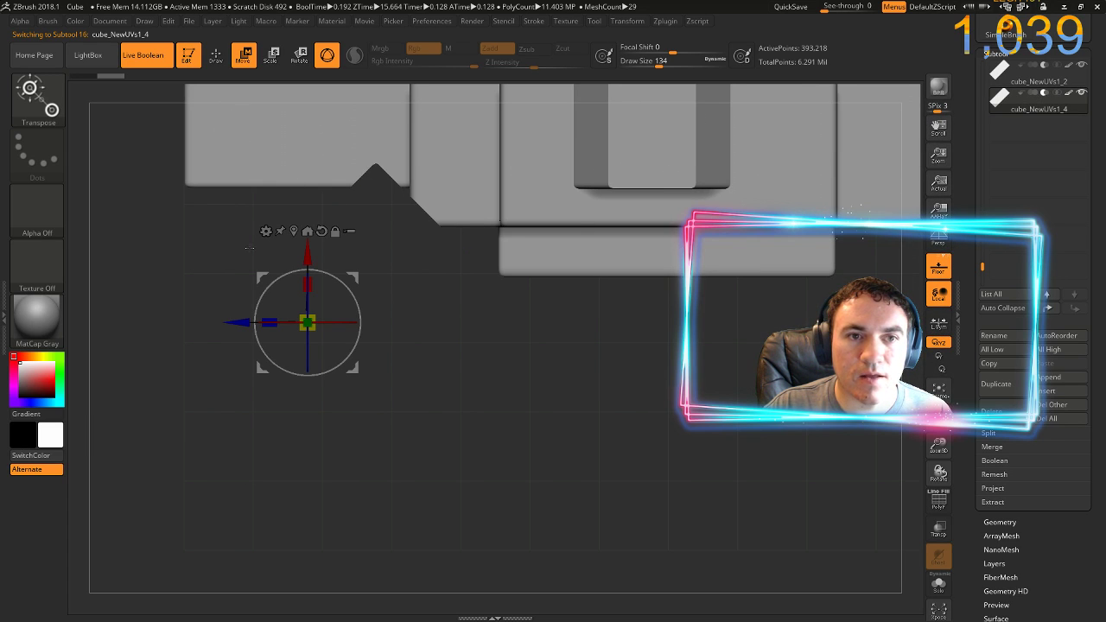
drag(279, 316, 39, 319)
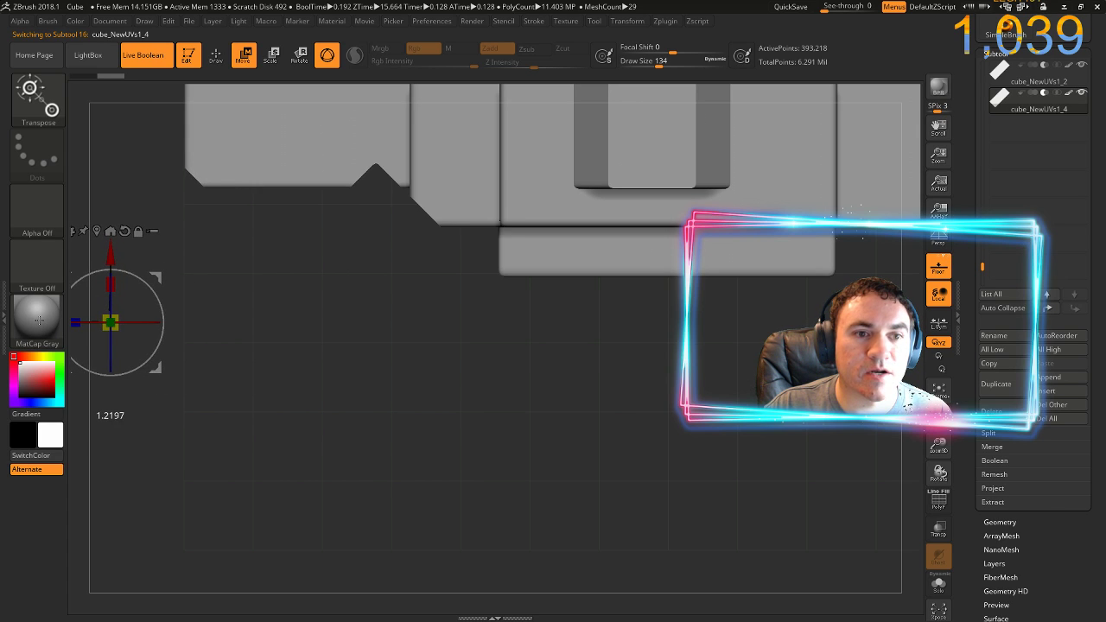
alt+drag(414, 453, 515, 547)
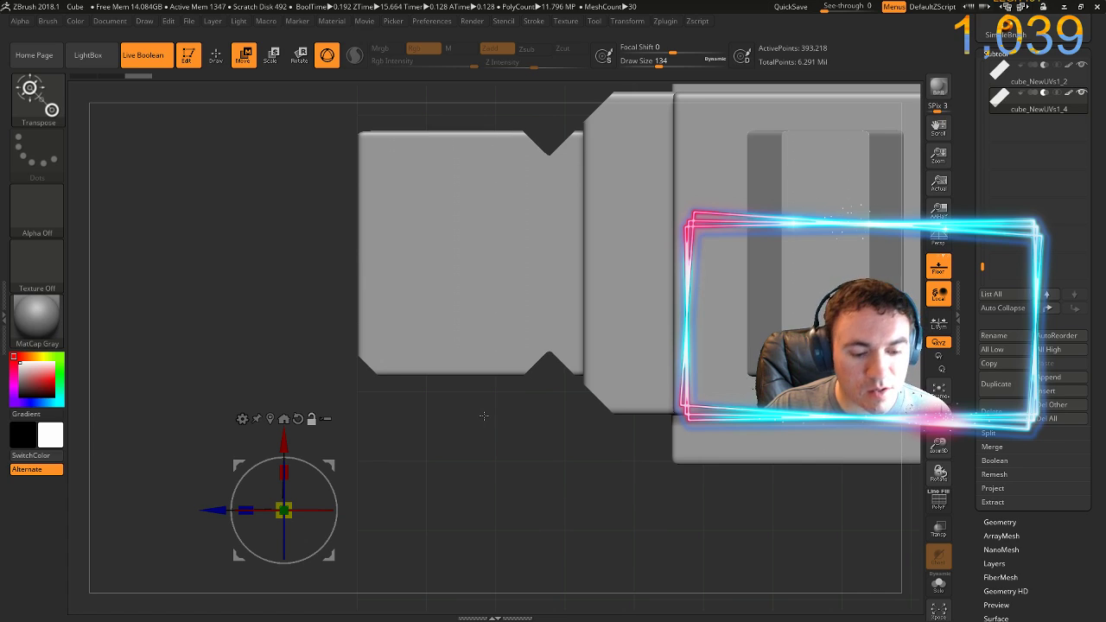
key(ctrl+shift)
key(ctrl+shift+d)
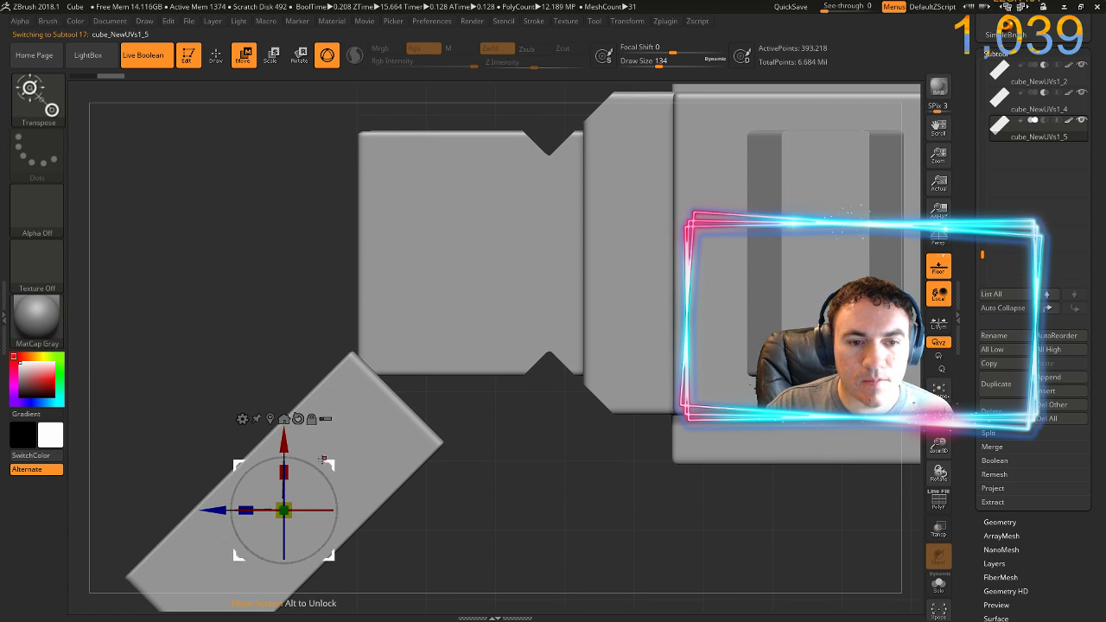
click(1019, 381)
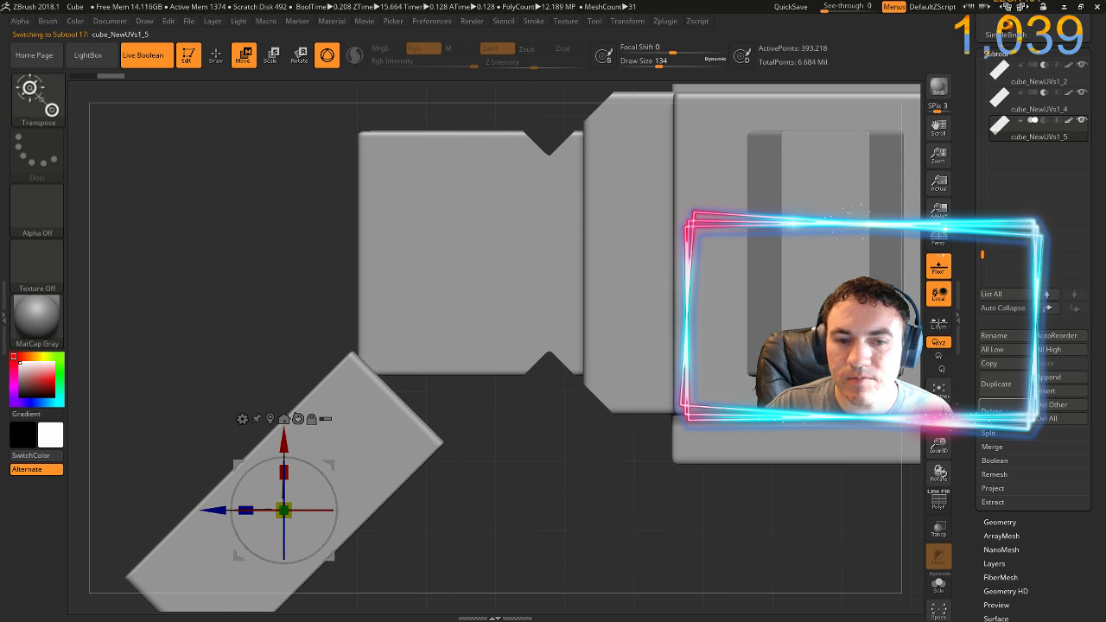
click(900, 439)
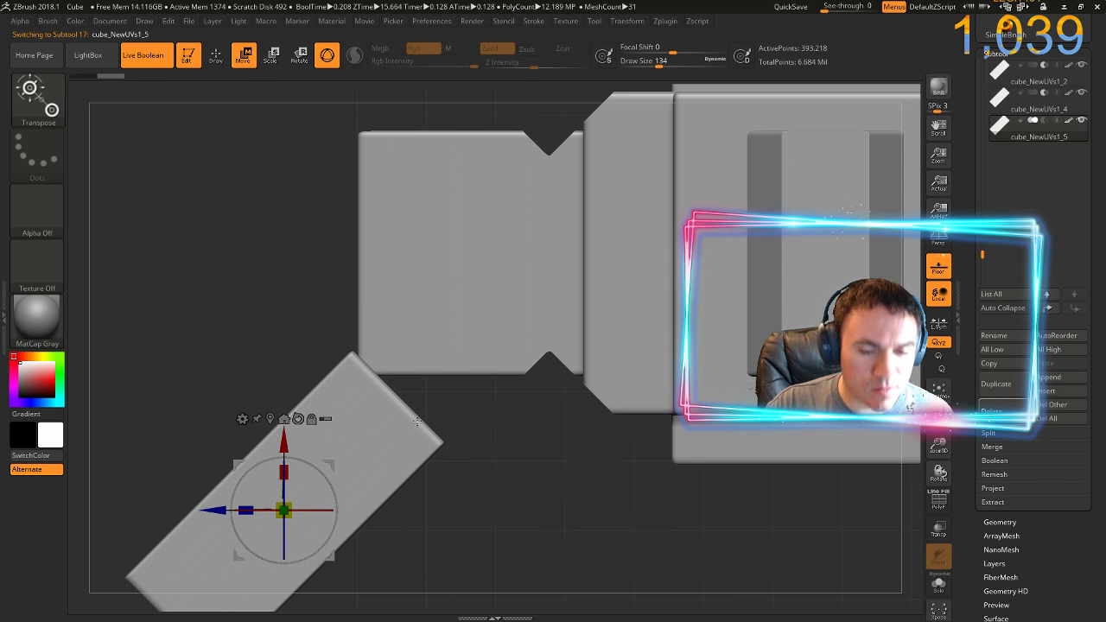
Move the subtractive end-corner cutter inward along X to enlarge the chamfer on the outer block
mouse_move(485, 427)
mouse_down()
mouse_move(496, 412)
mouse_move(321, 395)
mouse_up()
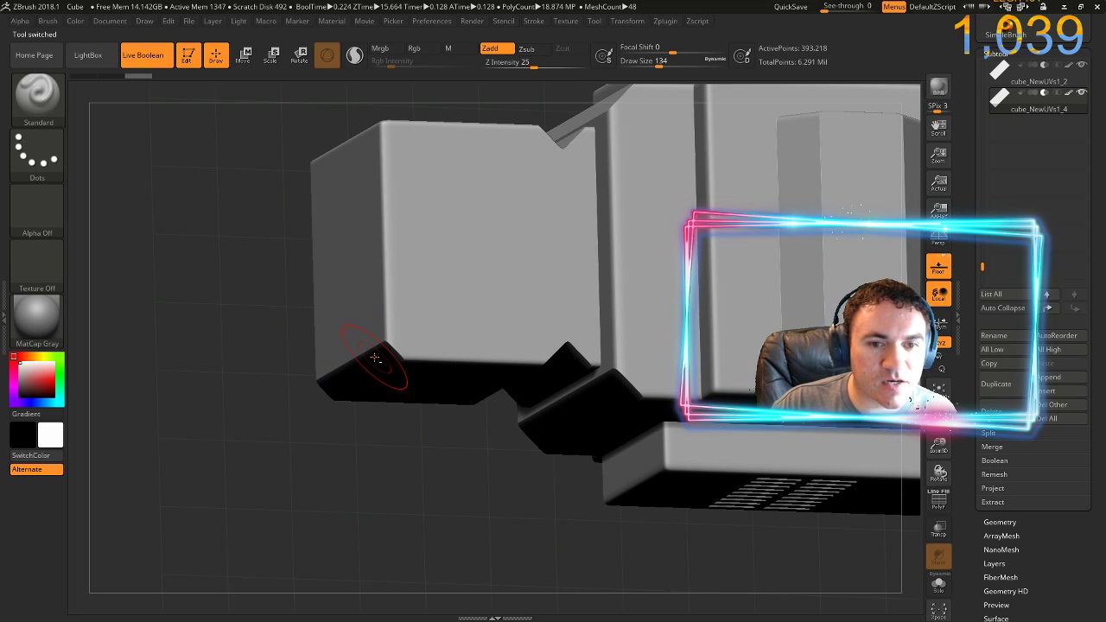
key(w)
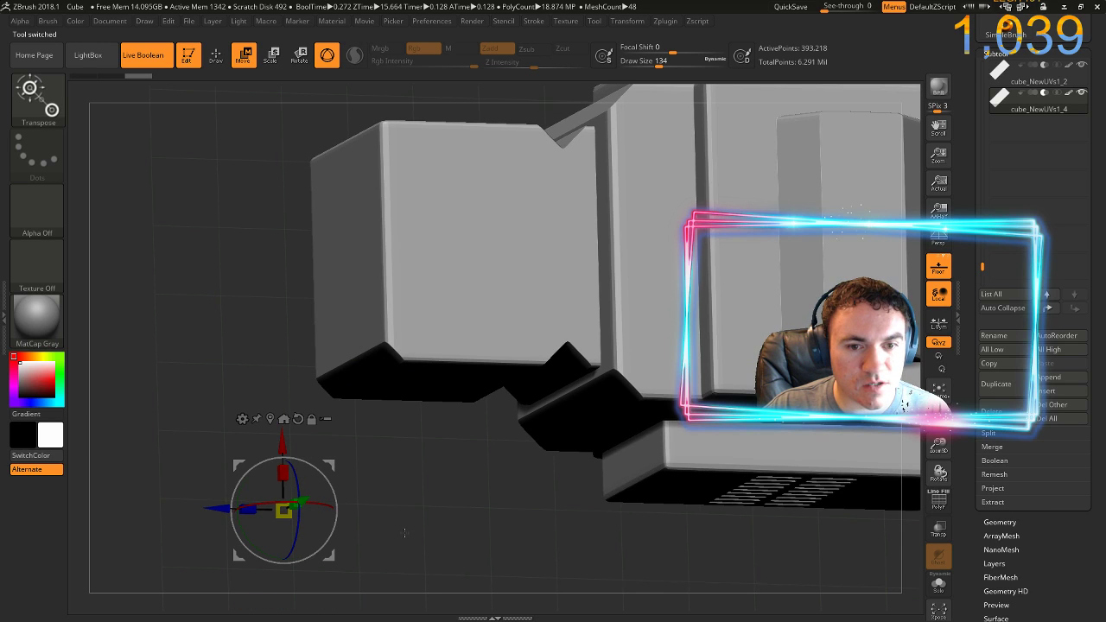
shift+drag(407, 529, 395, 530)
drag(324, 460, 322, 388)
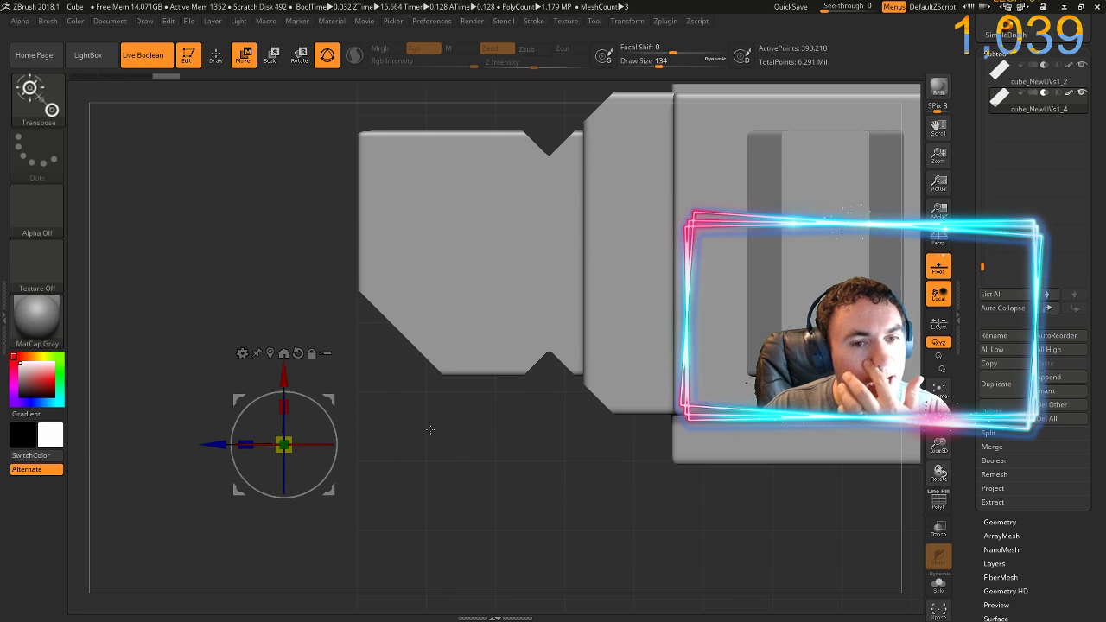
Duplicate the end-corner cutter, mirror the copy to the block's opposite side and set it to subtractive
key(ctrl+shift+d)
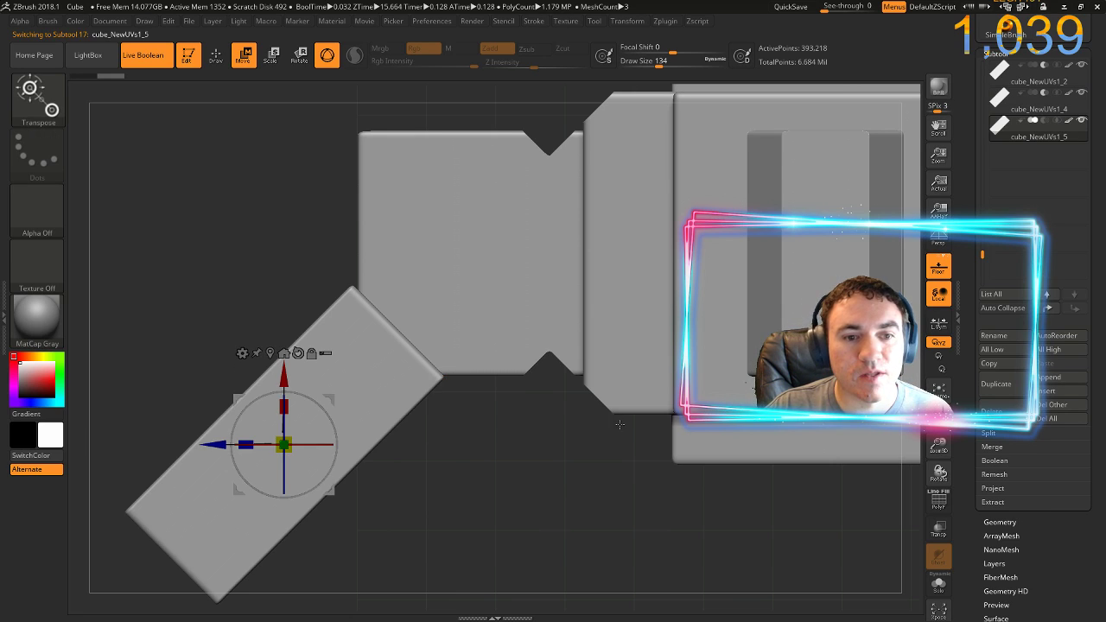
drag(1038, 601, 1032, 553)
click(1005, 583)
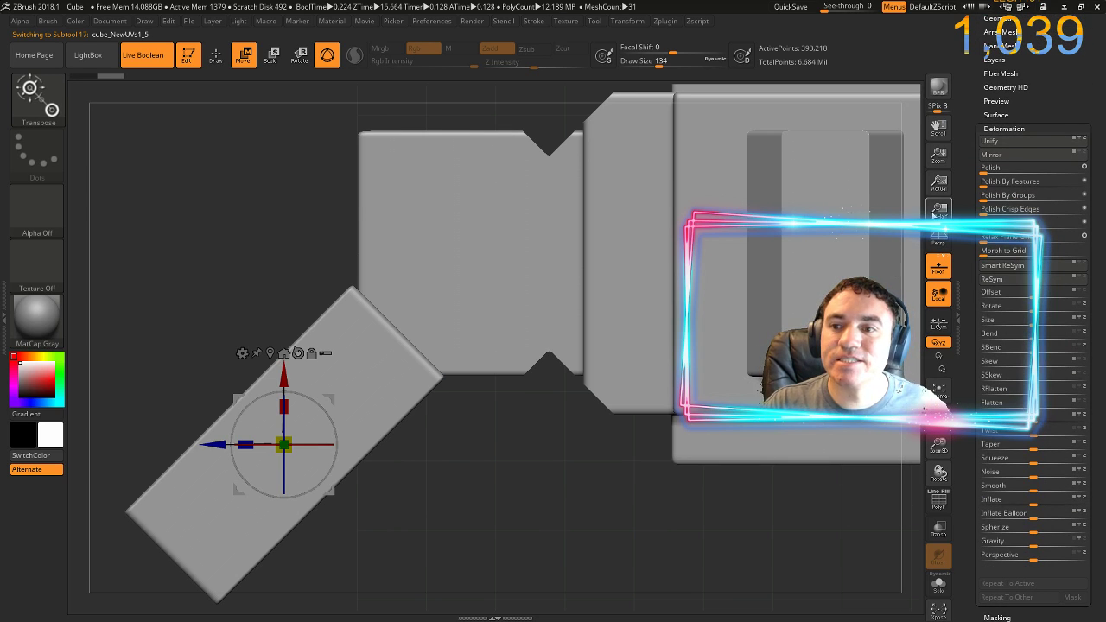
click(992, 155)
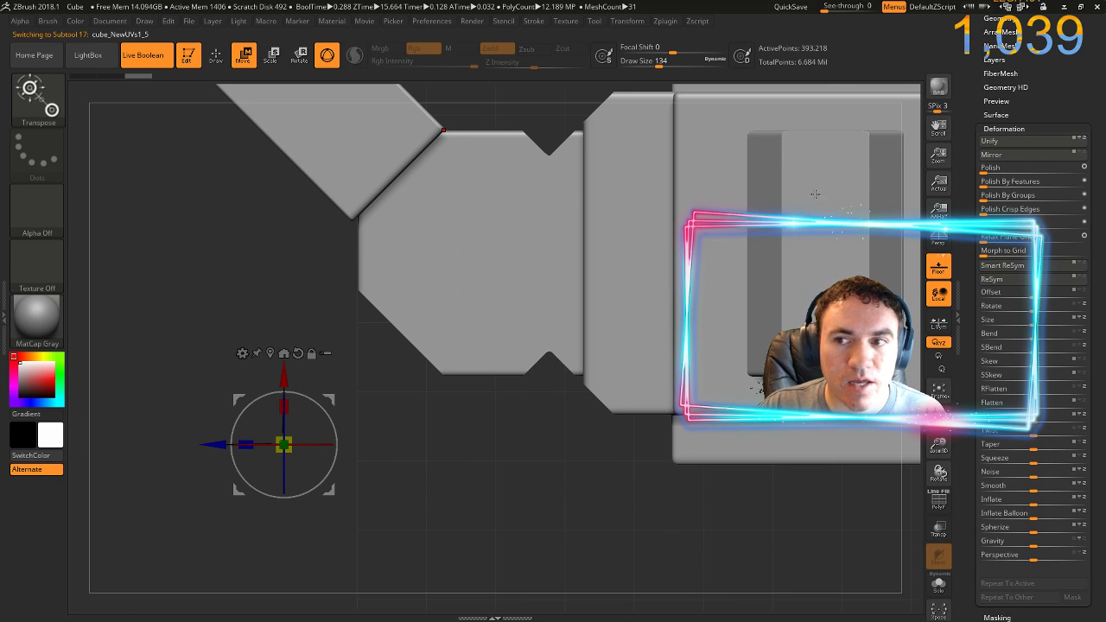
drag(962, 68, 962, 131)
click(989, 127)
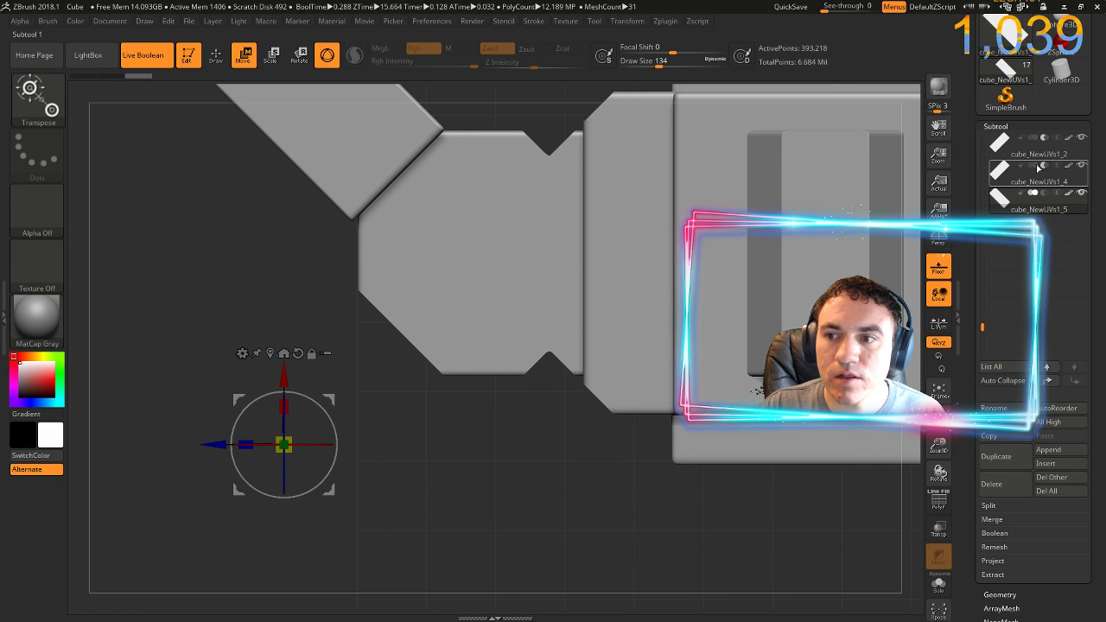
click(1046, 193)
Duplicate the outer body block and position the copy along Z so it projects slightly beyond the chamfered end
drag(415, 441, 408, 269)
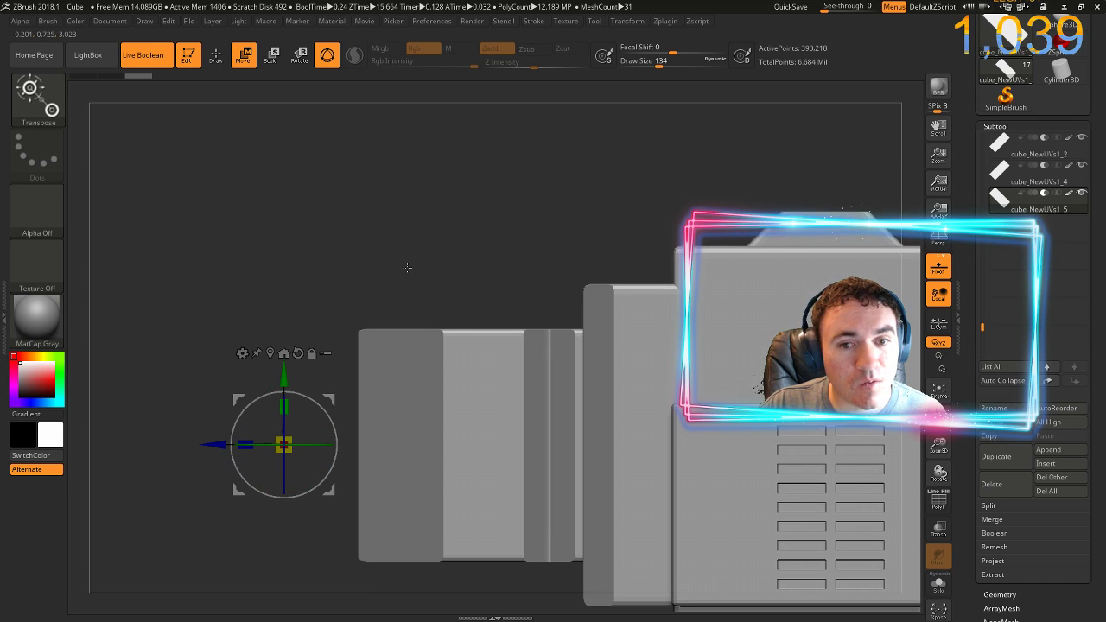
alt+click(453, 426)
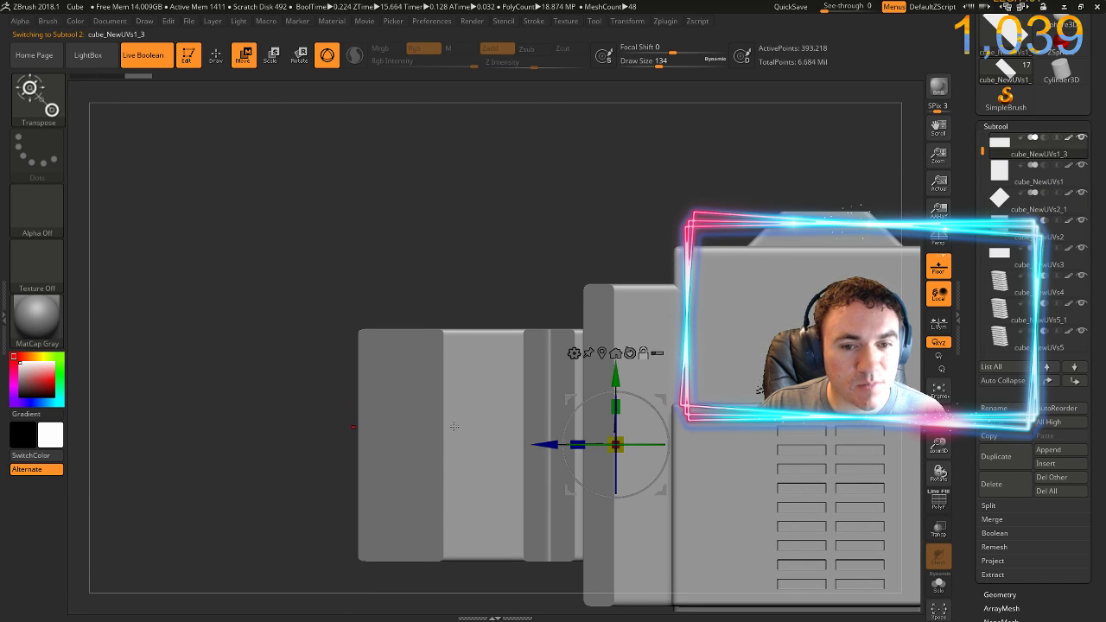
key(ctrl+shift+d)
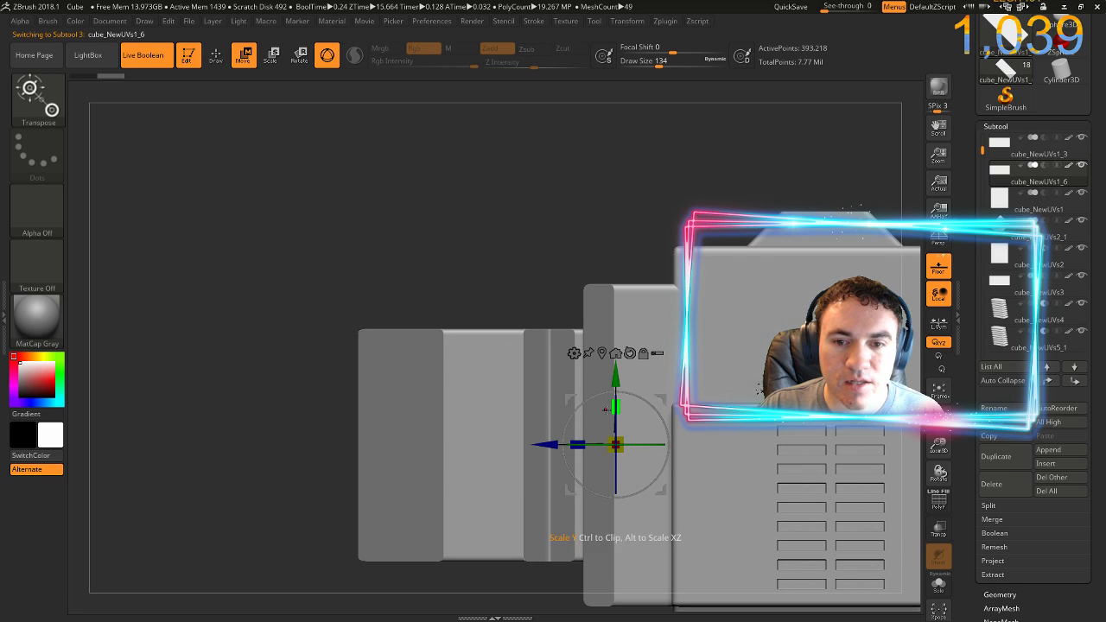
drag(544, 442, 543, 442)
mouse_move(429, 454)
mouse_down()
mouse_move(363, 449)
mouse_move(420, 446)
mouse_up()
drag(449, 233, 472, 335)
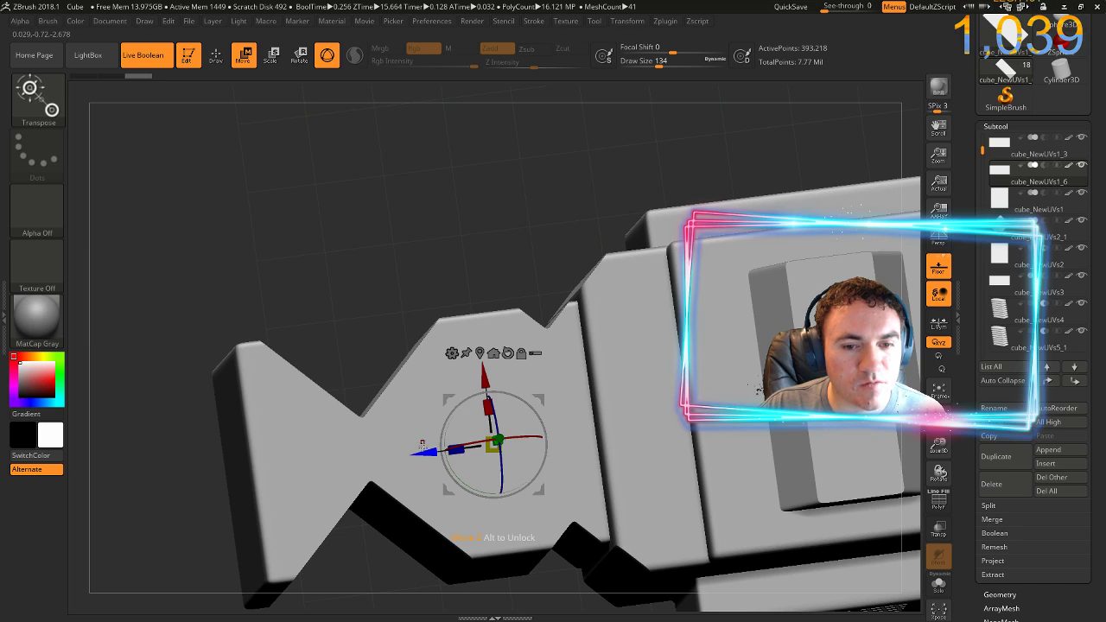
drag(429, 451, 519, 447)
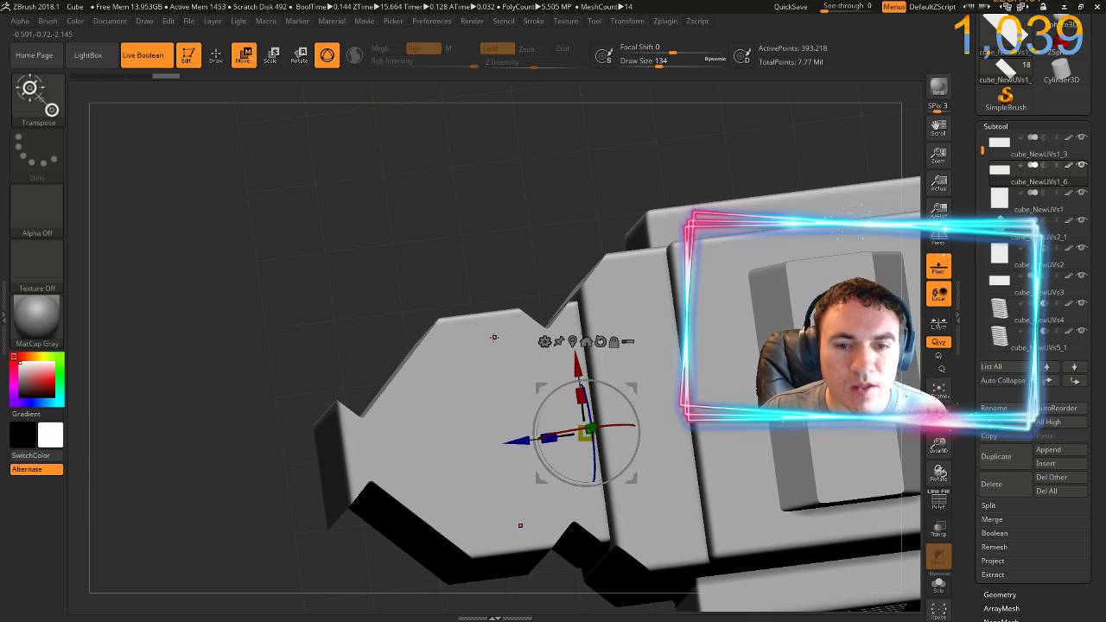
Duplicate the projecting end block, place the copy below the subtractive cutters in the subtool order and scale it narrower along X
key(ctrl+shift+d)
drag(482, 257, 597, 332)
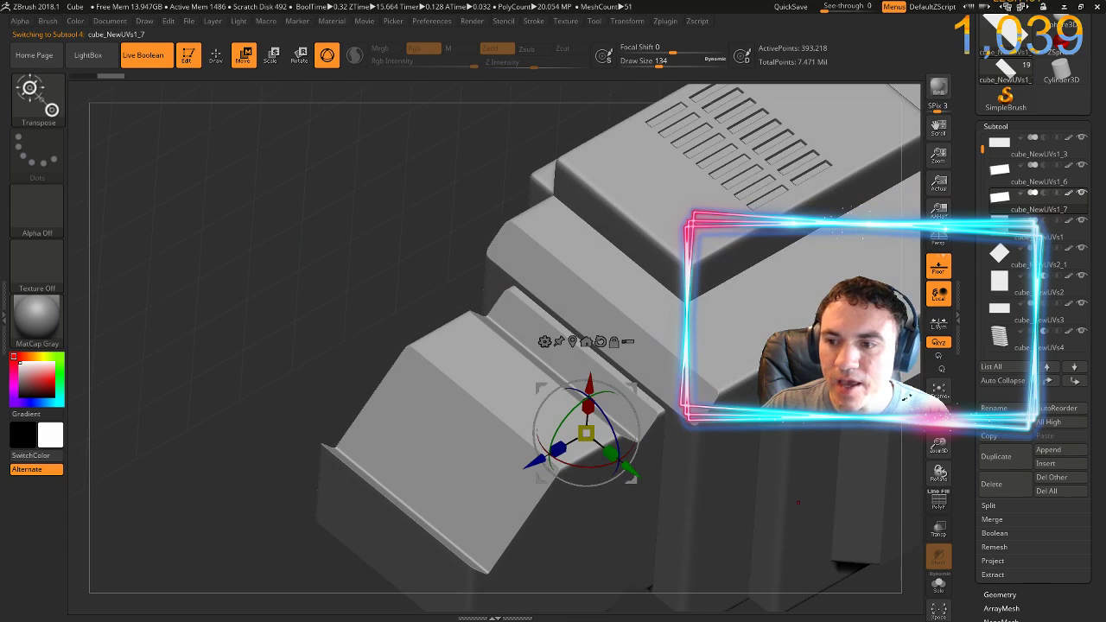
ctrl+shift+click(1073, 381)
drag(321, 193, 264, 140)
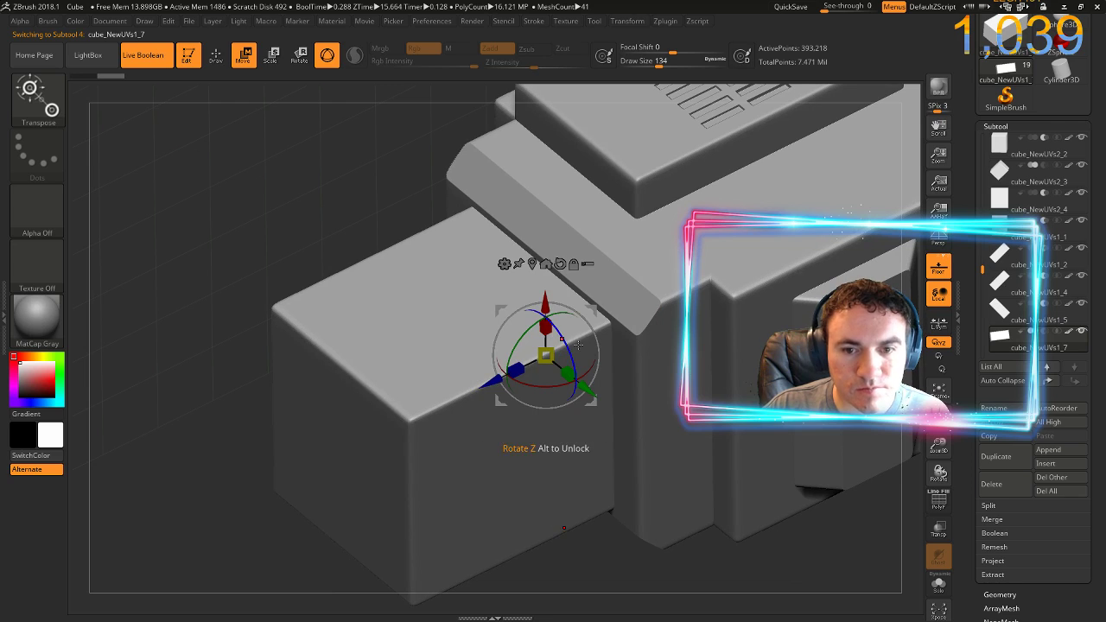
drag(539, 331, 597, 505)
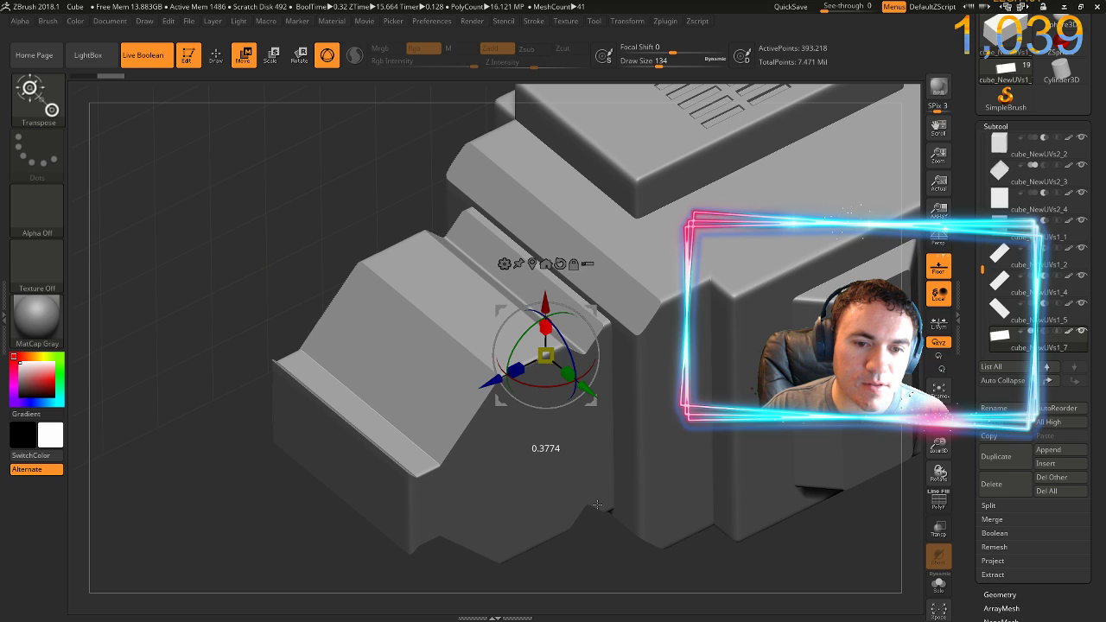
drag(597, 504, 551, 489)
drag(290, 529, 276, 463)
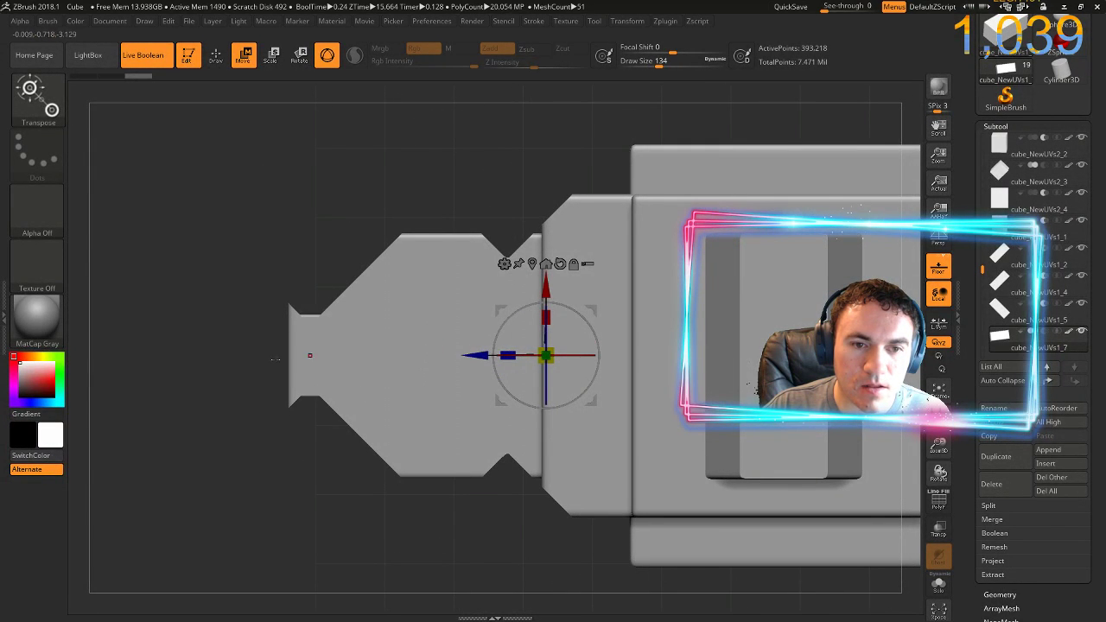
drag(244, 406, 242, 409)
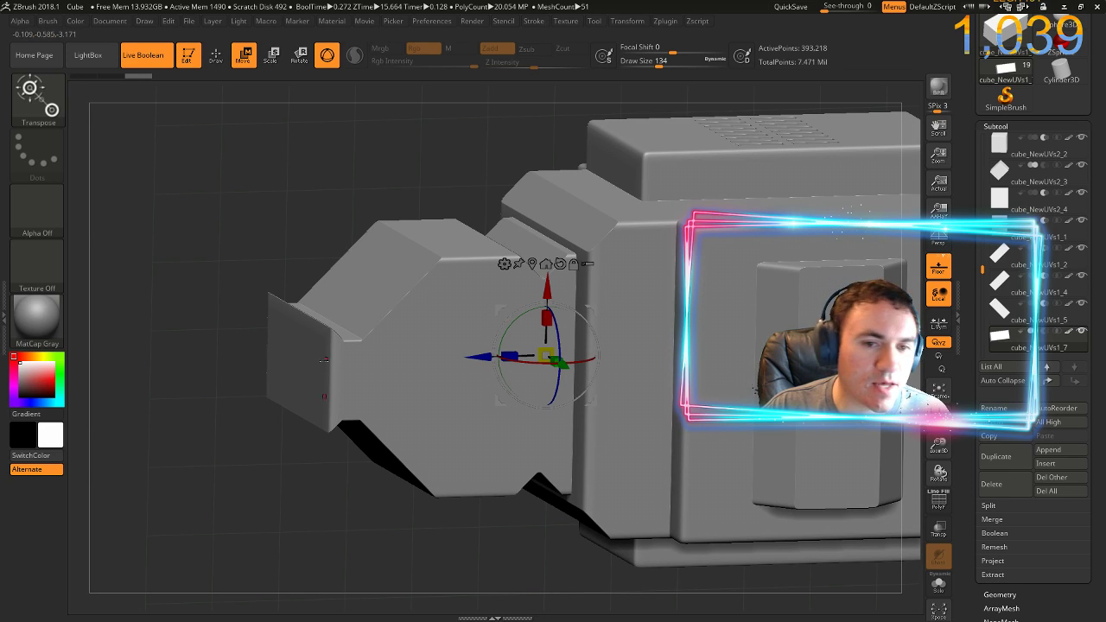
Clear the filled canvas, redraw the model on it and re-enter Edit mode
alt+click(301, 363)
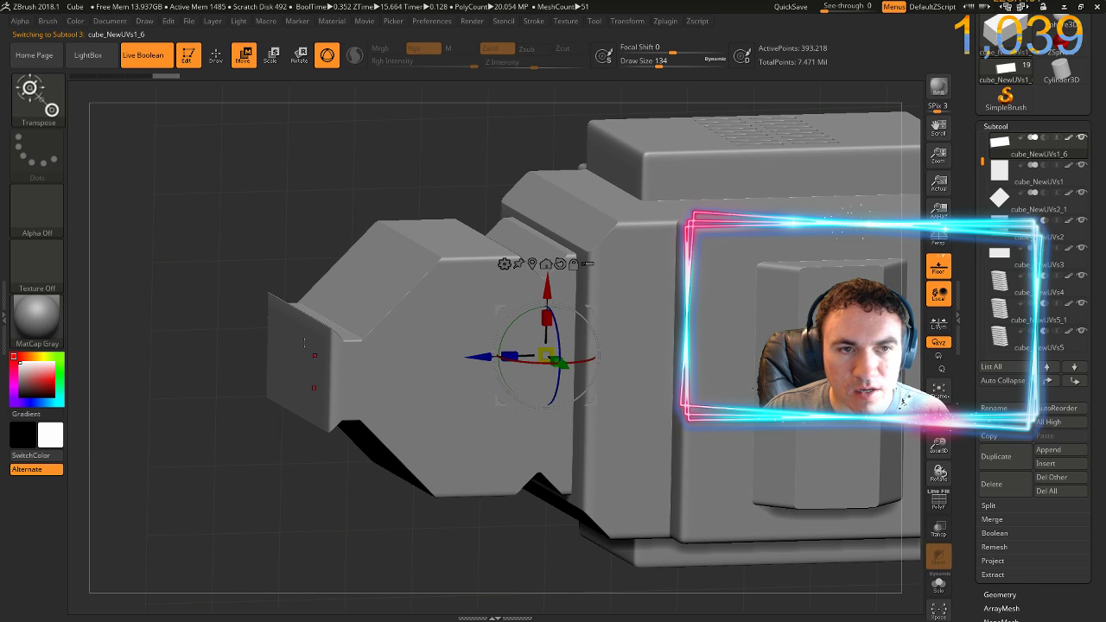
key(ctrl)
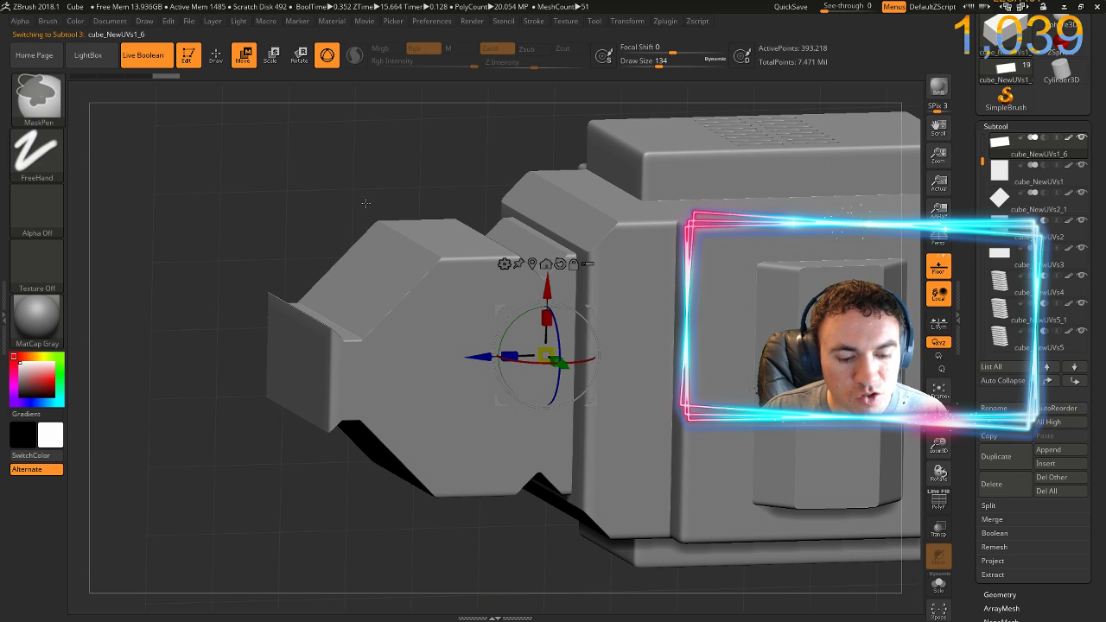
key(ctrl+f)
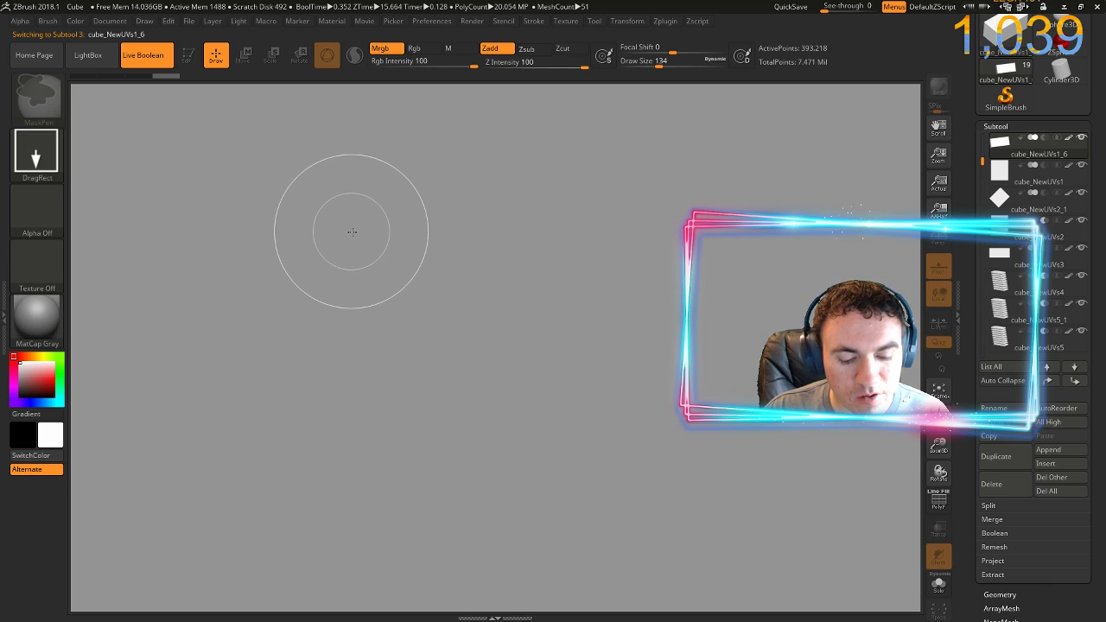
key(ctrl+n)
drag(504, 337, 502, 439)
click(188, 56)
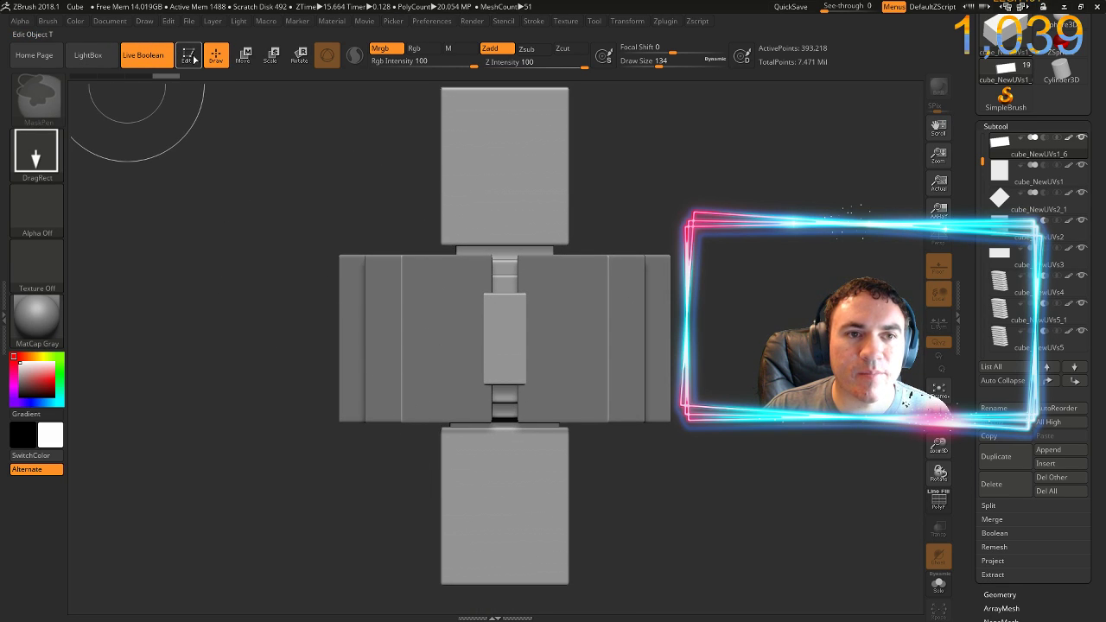
click(191, 55)
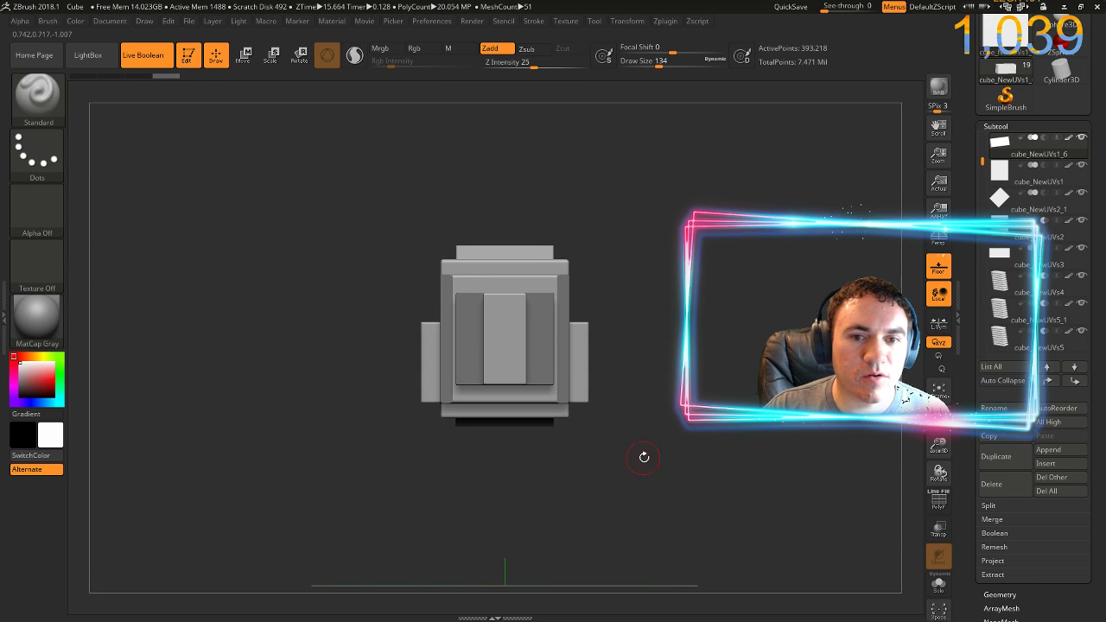
Examine the projecting end block's polygon wireframe and chamfered edges from an angled view
mouse_move(629, 435)
mouse_down()
mouse_move(597, 448)
mouse_move(628, 451)
mouse_up()
key(shift)
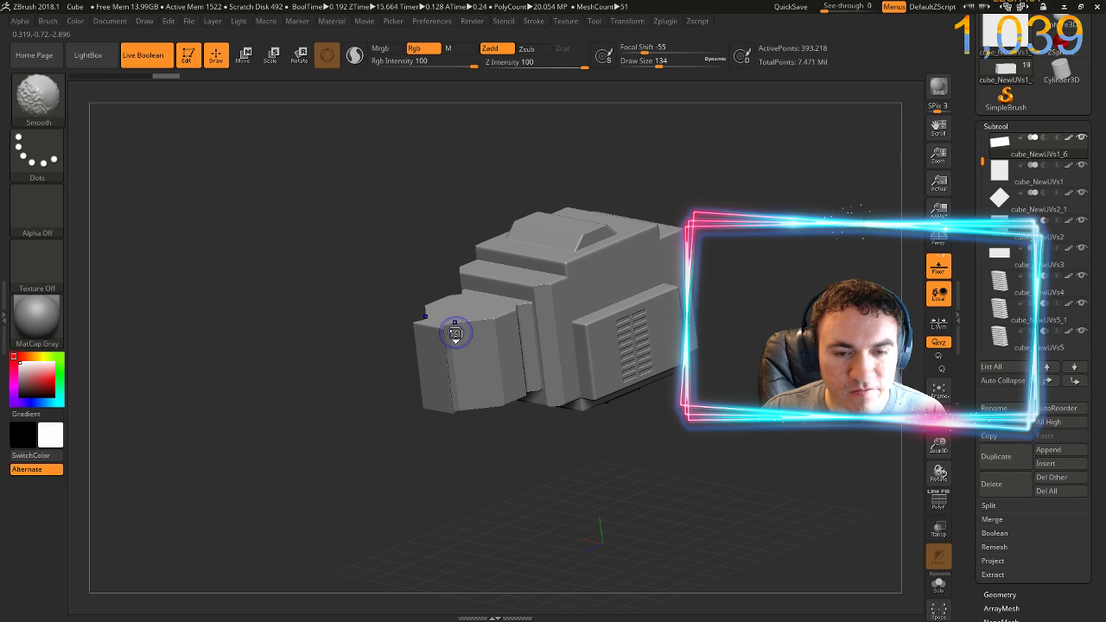
key(shift)
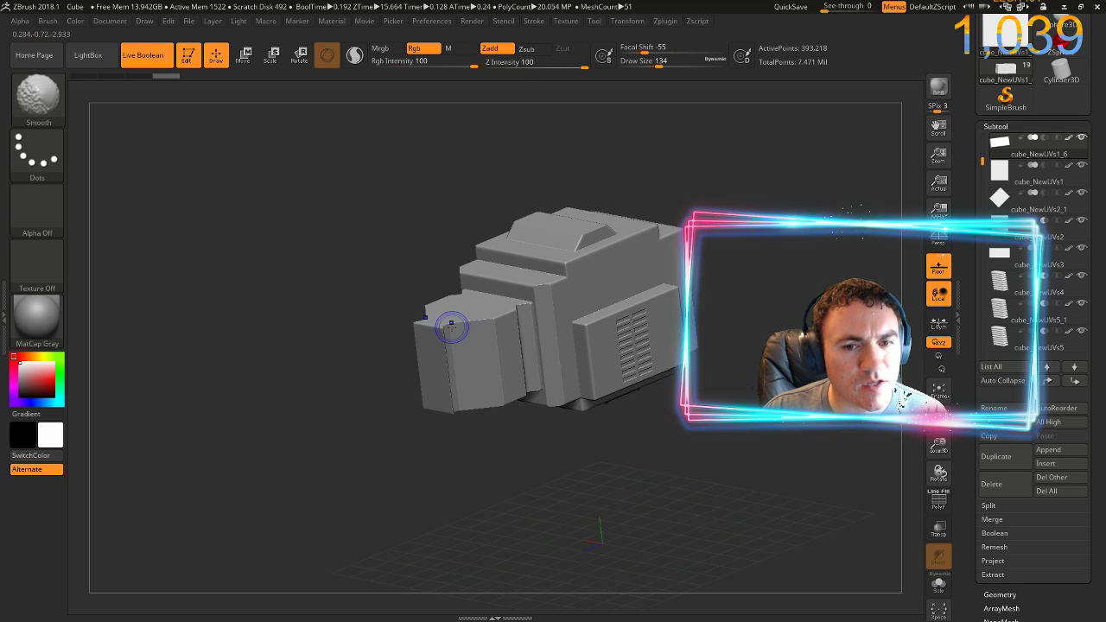
ctrl+click(452, 327)
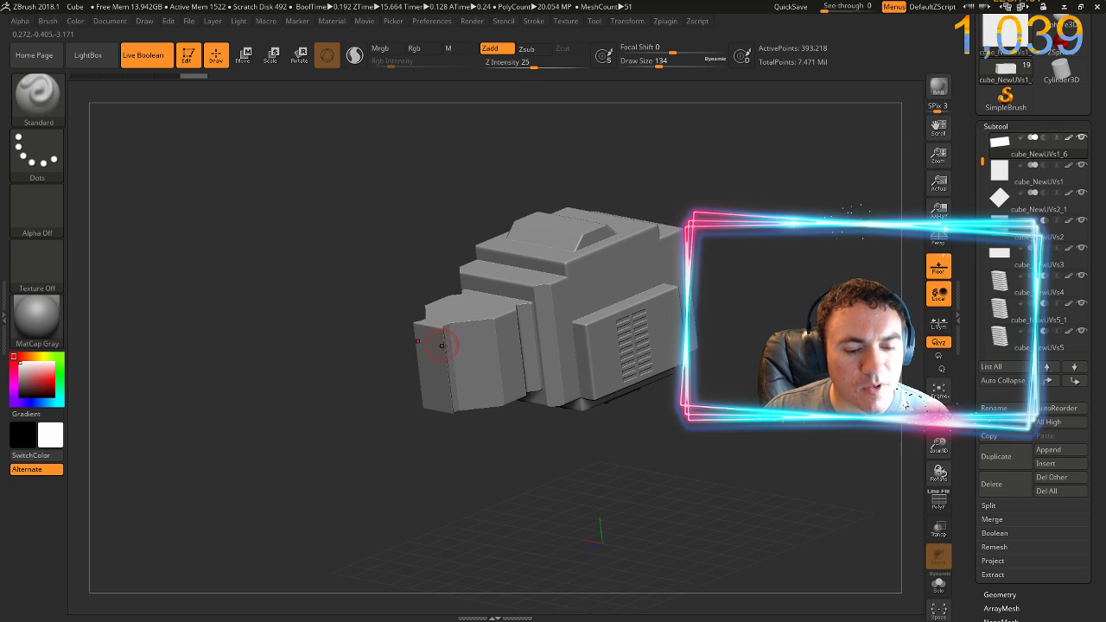
key(shift+f)
ctrl+right_drag(413, 462, 419, 536)
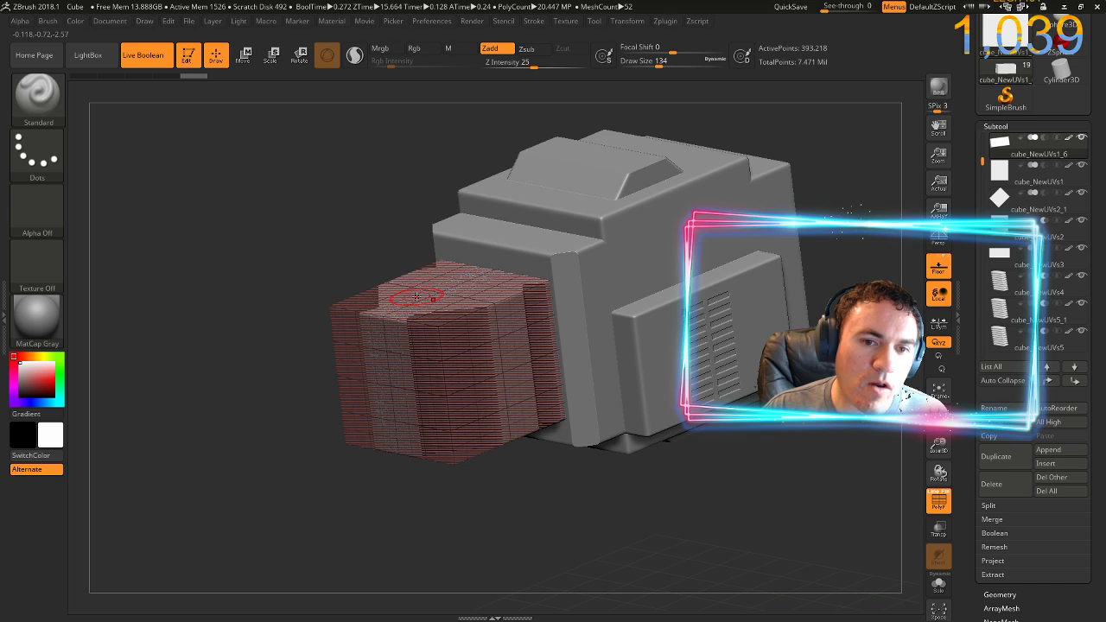
key(shift+f)
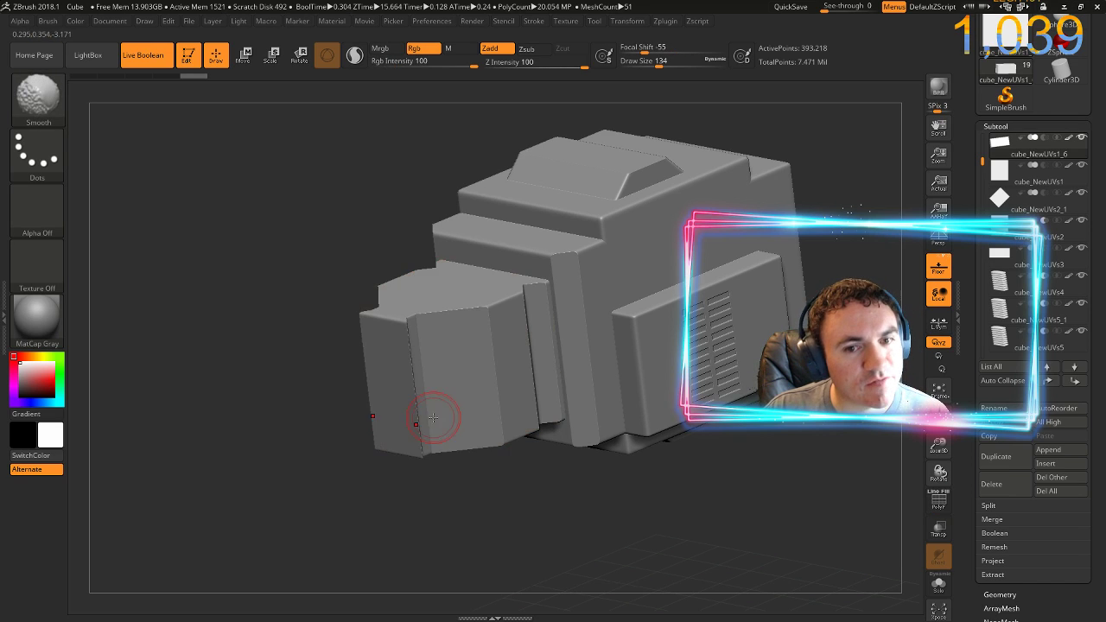
drag(249, 322, 264, 326)
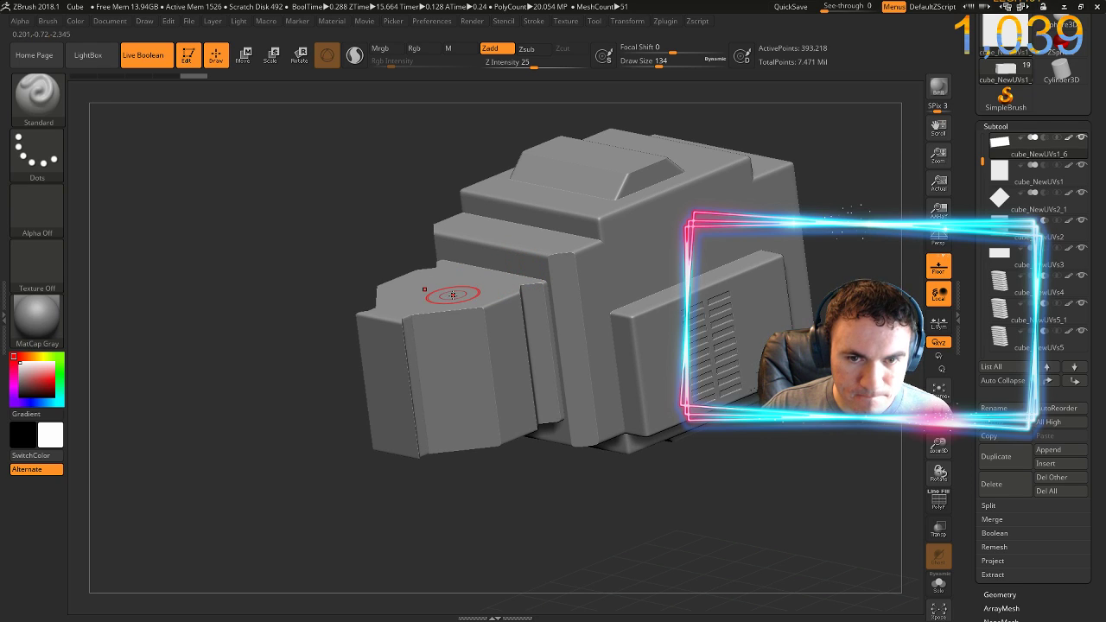
click(1066, 228)
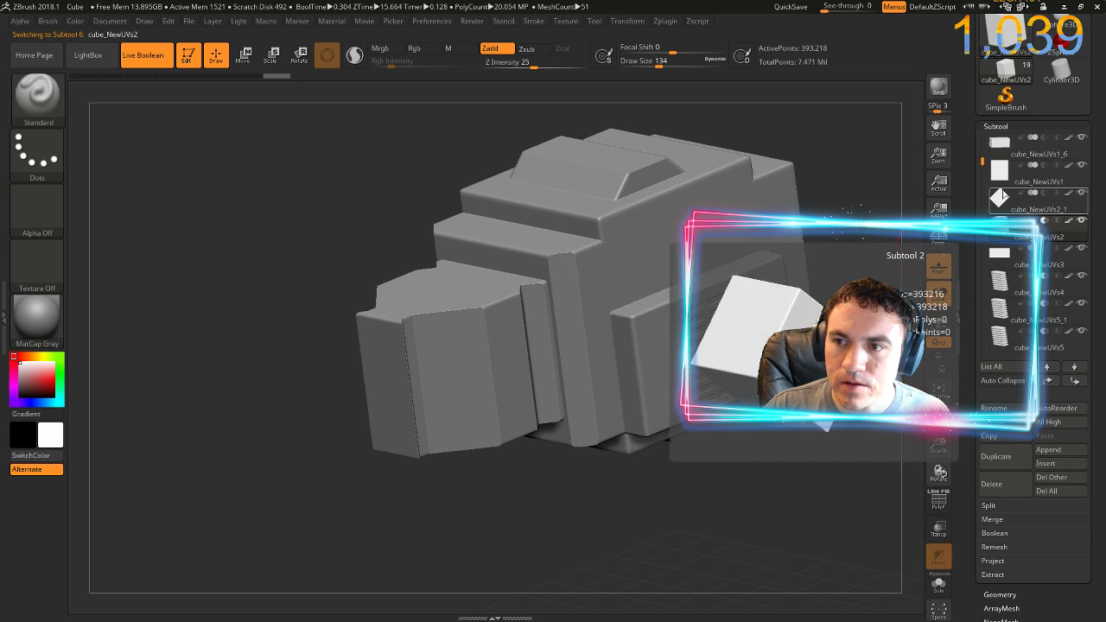
click(1002, 178)
click(1082, 222)
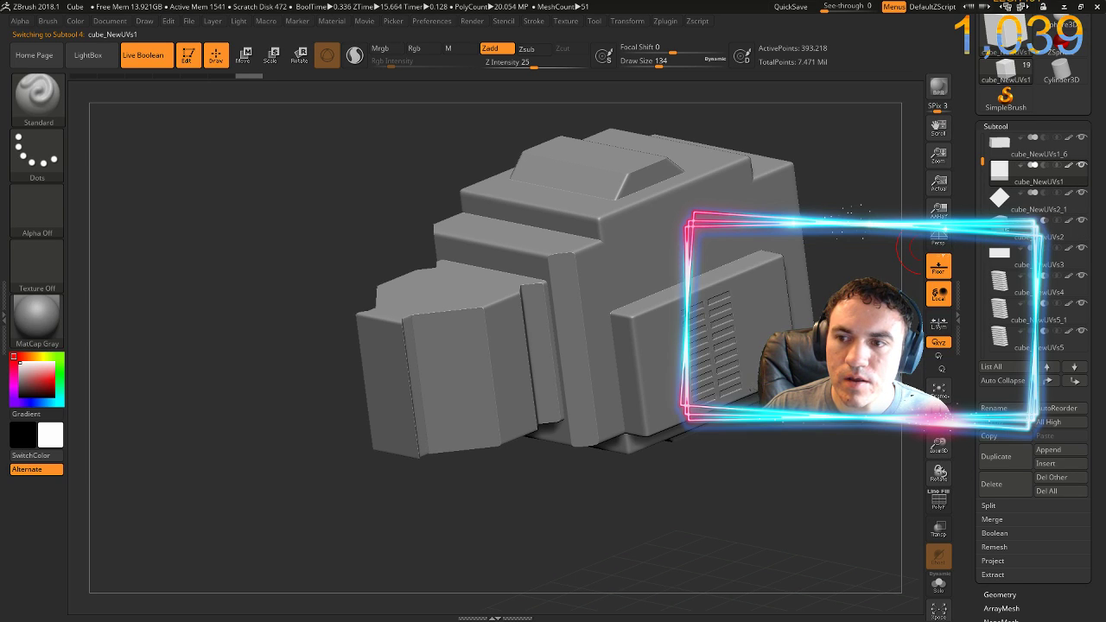
key(w)
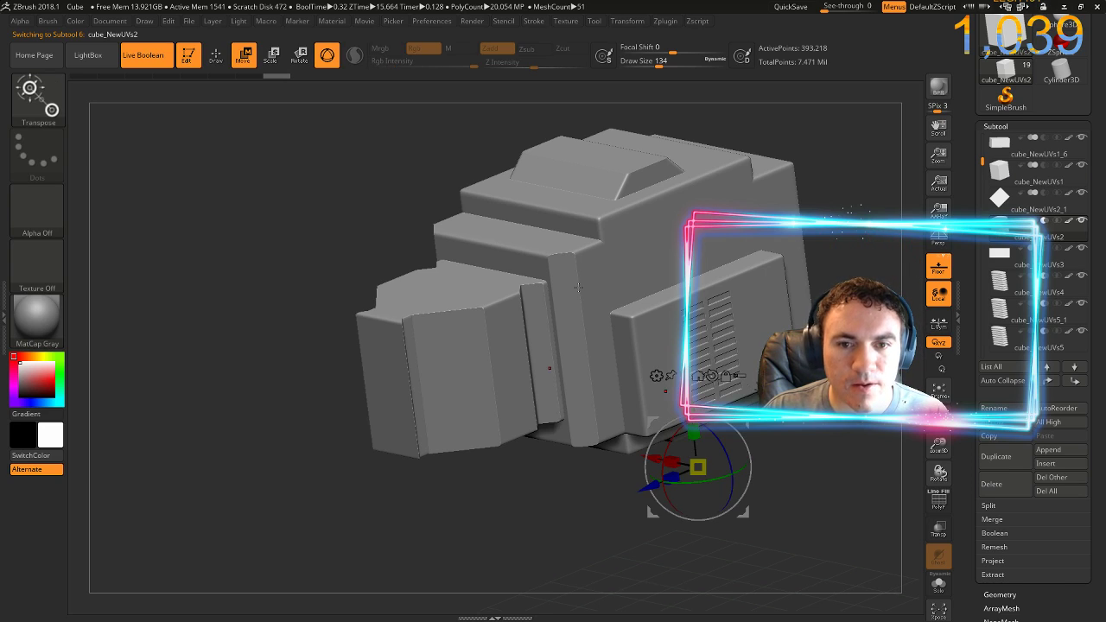
drag(690, 412, 645, 41)
key(ctrl+z)
key(ctrl+z)
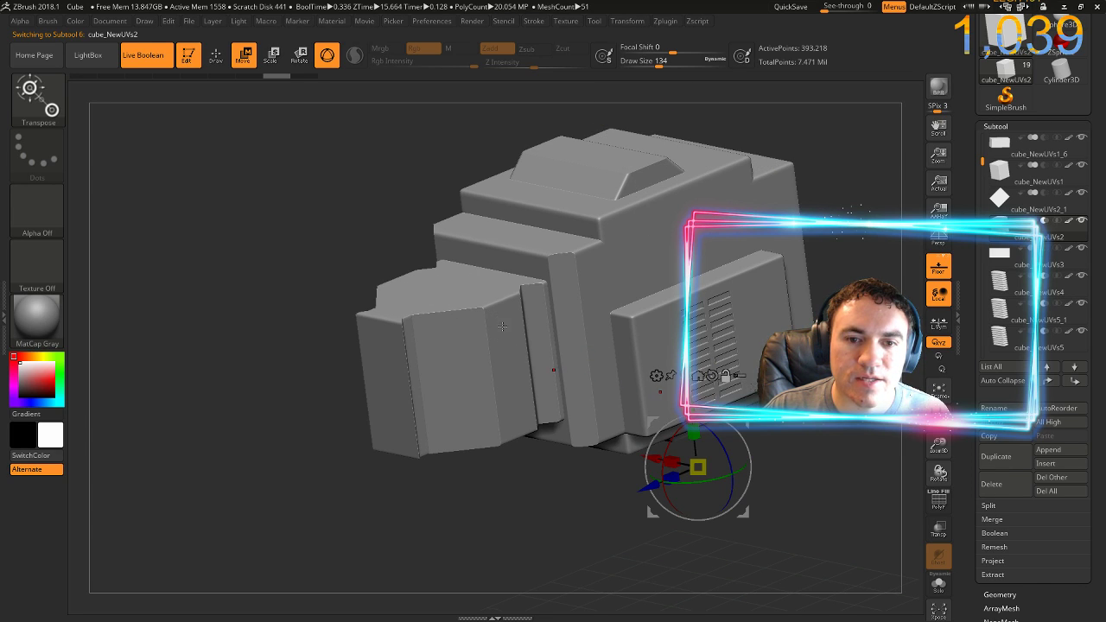
Move the outer end block down along Y beneath the chamfered block and scale it thinner along Y
alt+click(502, 326)
drag(511, 276, 510, 294)
drag(516, 333, 542, 545)
drag(534, 484, 528, 456)
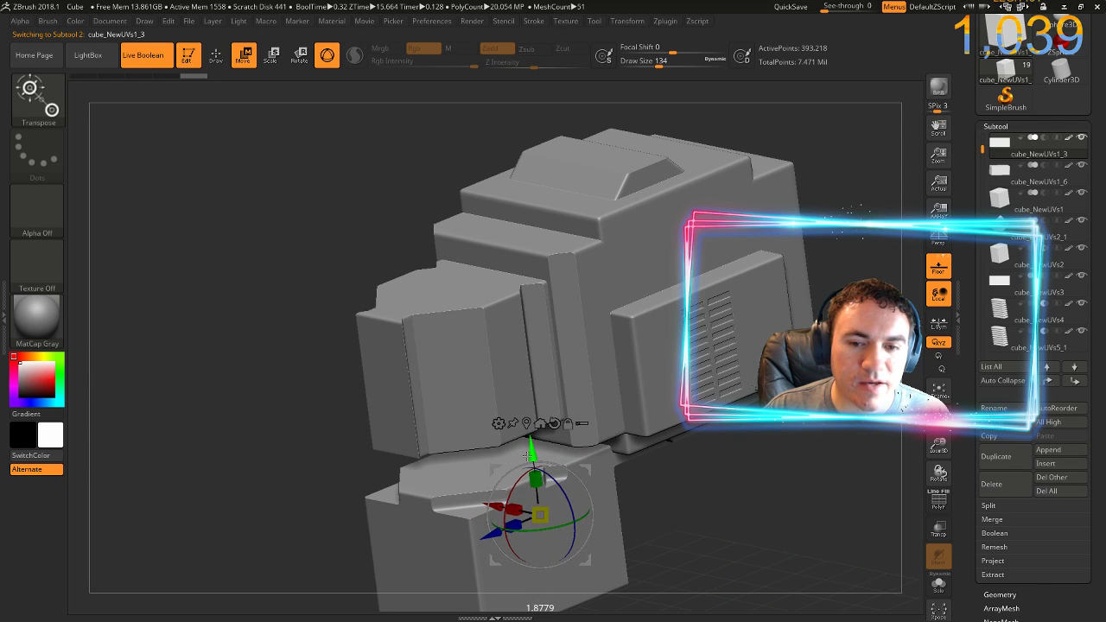
drag(713, 491, 701, 475)
drag(531, 479, 547, 566)
drag(524, 445, 534, 401)
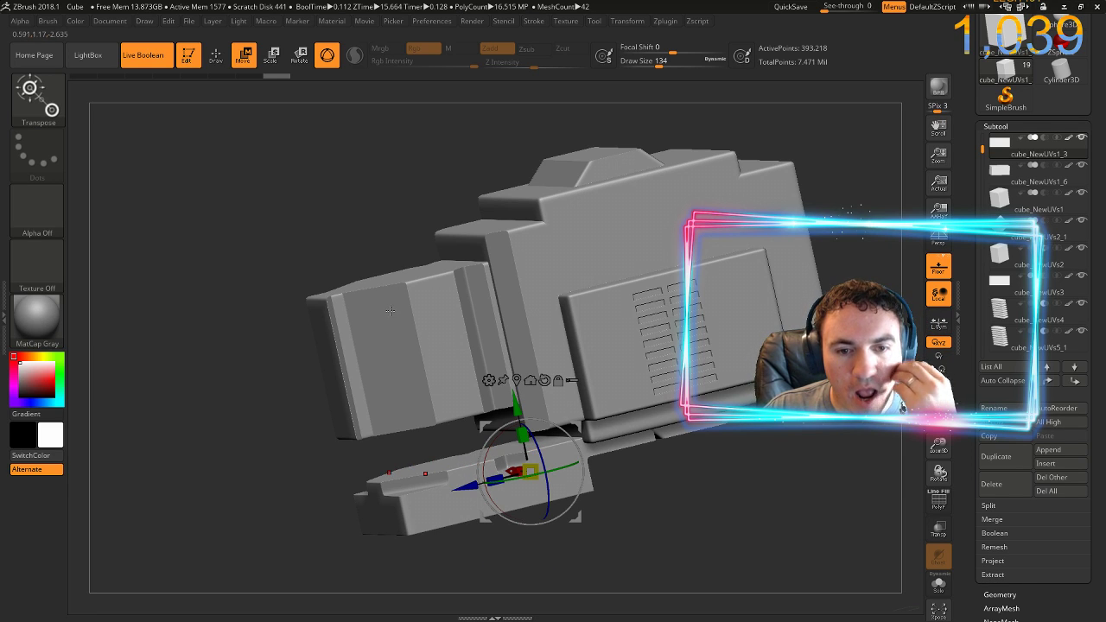
Turn a copy of the flattened lower block into a subtractive cutter, raised into the end block and placed last in the subtool order
key(ctrl+shift+d)
drag(520, 415, 465, 297)
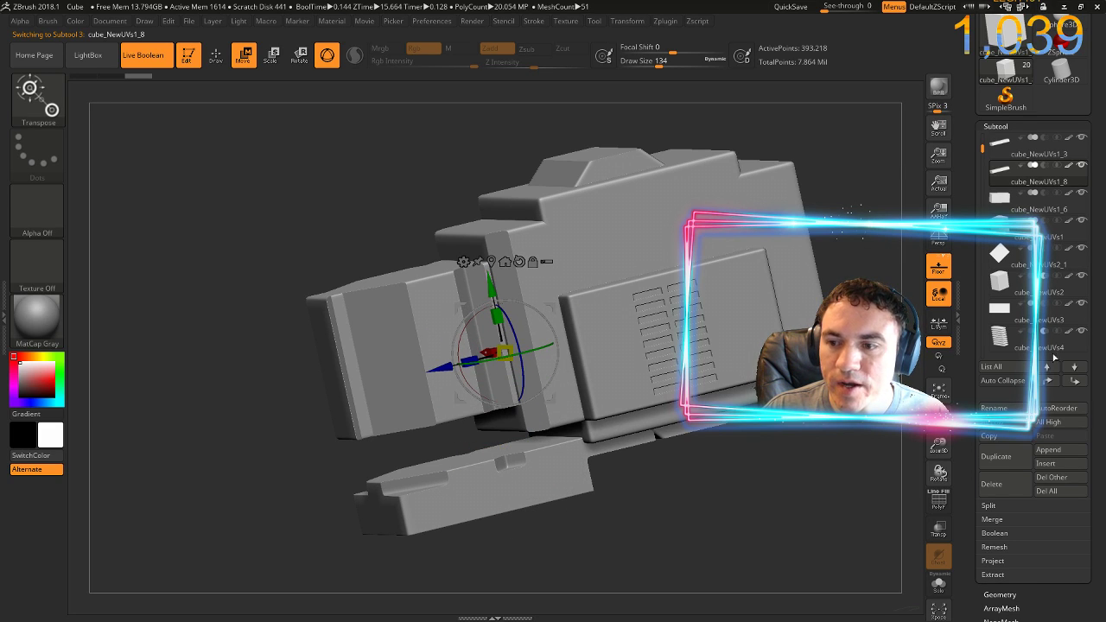
ctrl+shift+click(1076, 382)
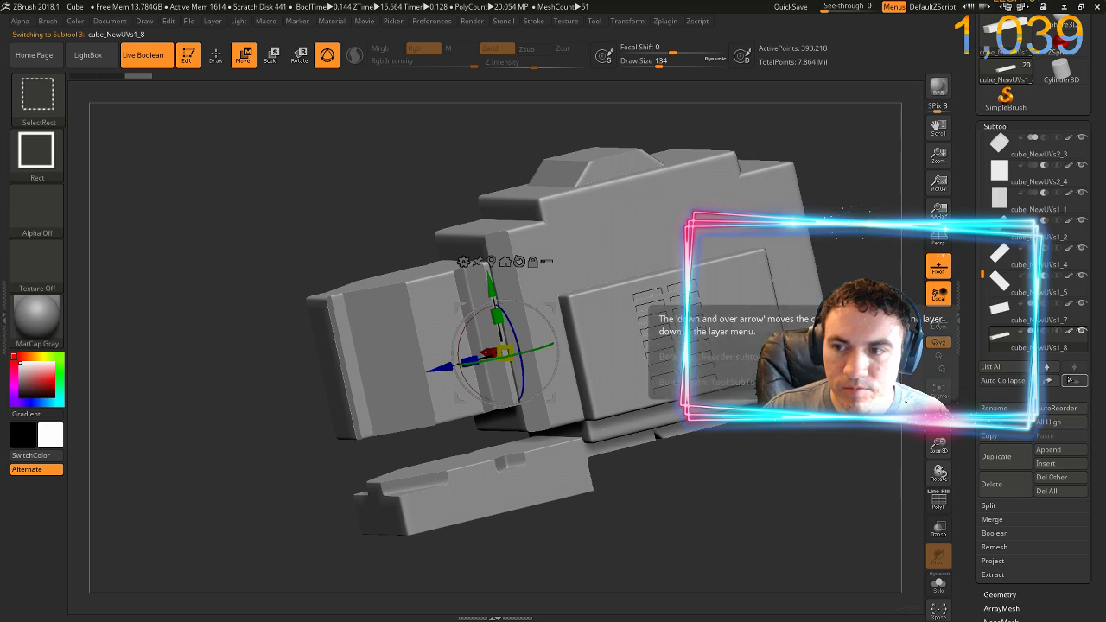
click(1045, 333)
alt+drag(327, 400, 338, 380)
drag(297, 418, 380, 450)
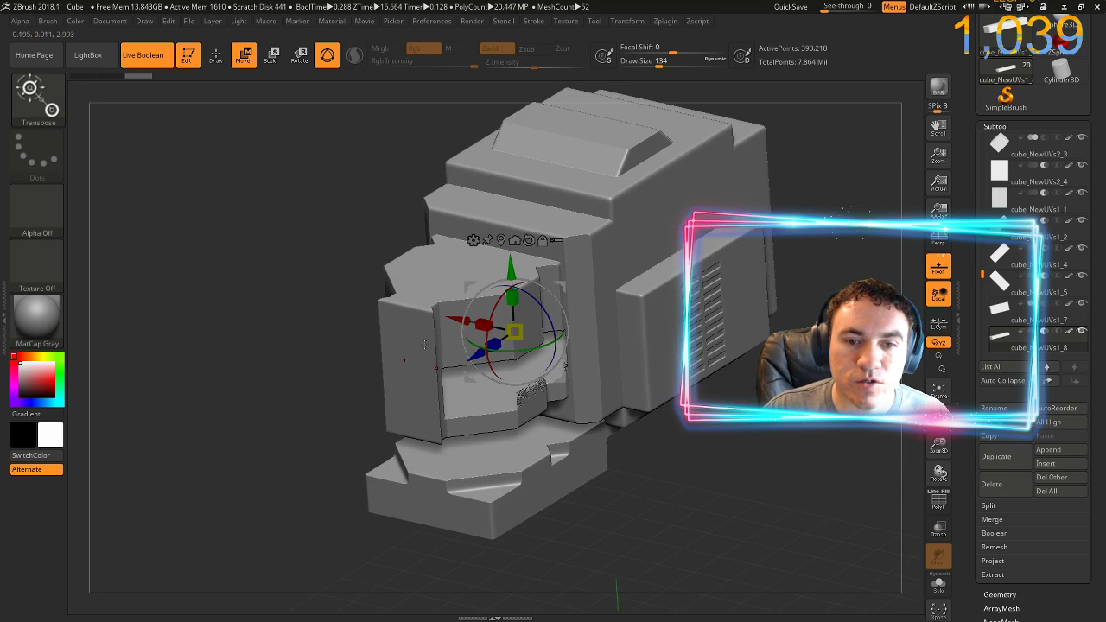
Scale the cutter wider along X, shorter along Z and taller along Y, and position it along Z to cut a window through the end block's sides
drag(470, 323, 416, 329)
drag(611, 594, 588, 587)
drag(476, 333, 582, 349)
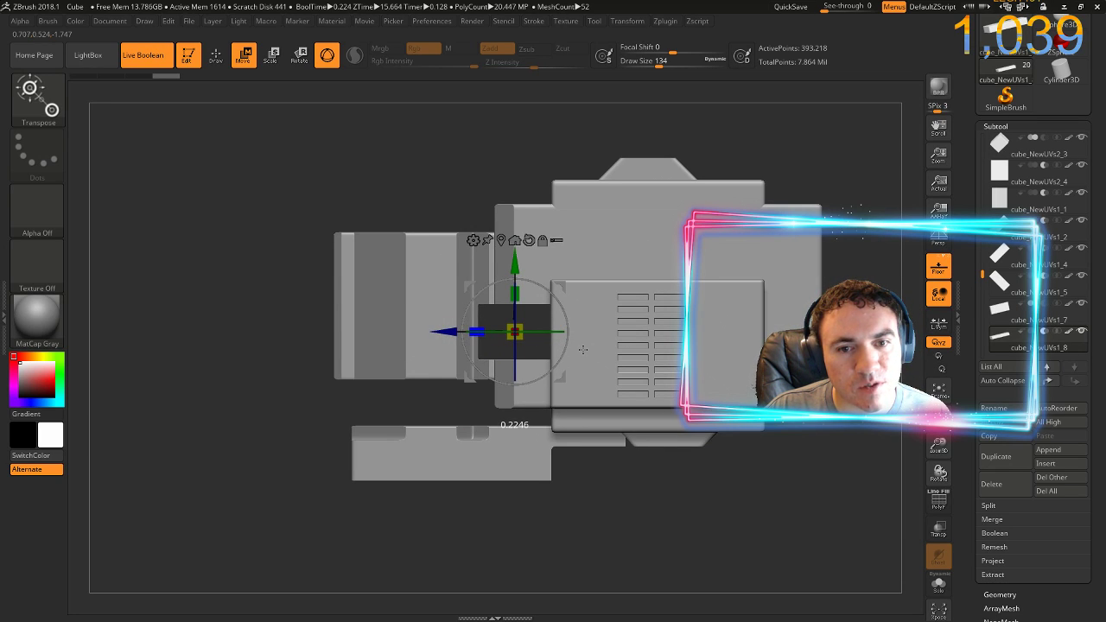
drag(440, 332, 342, 344)
drag(417, 295, 407, 183)
key(ctrl+z)
drag(409, 240, 410, 237)
drag(282, 382, 310, 414)
key(ctrl+shift+d)
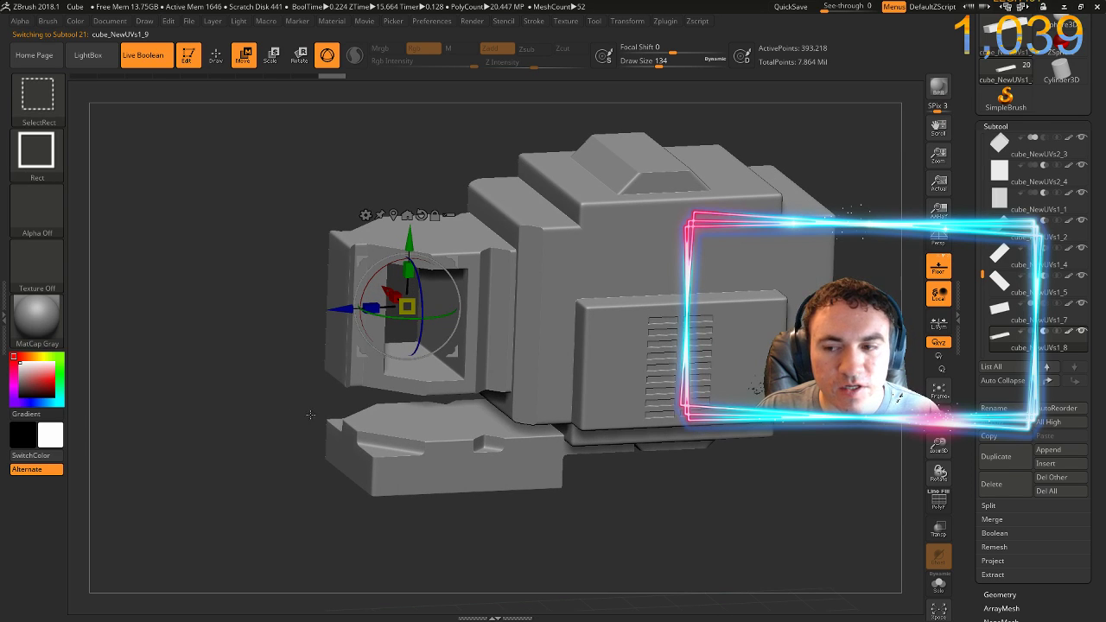
click(1045, 331)
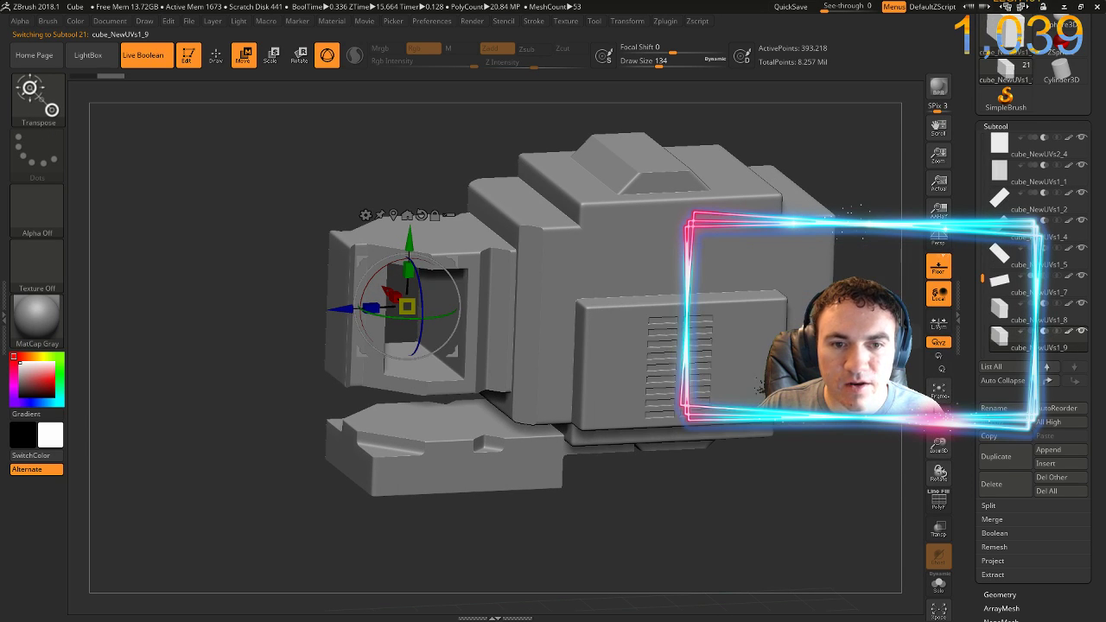
drag(473, 332, 582, 332)
drag(618, 331, 652, 328)
drag(568, 344, 289, 434)
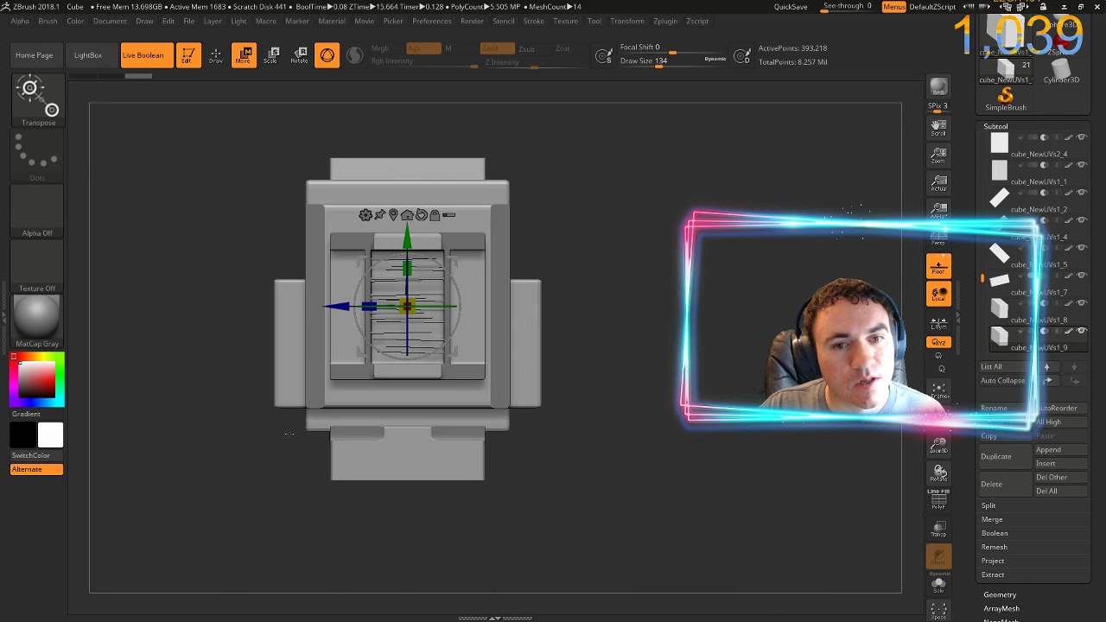
drag(360, 306, 382, 307)
key(ctrl+z)
drag(269, 275, 213, 295)
ctrl+right_drag(180, 388, 141, 370)
drag(158, 350, 289, 350)
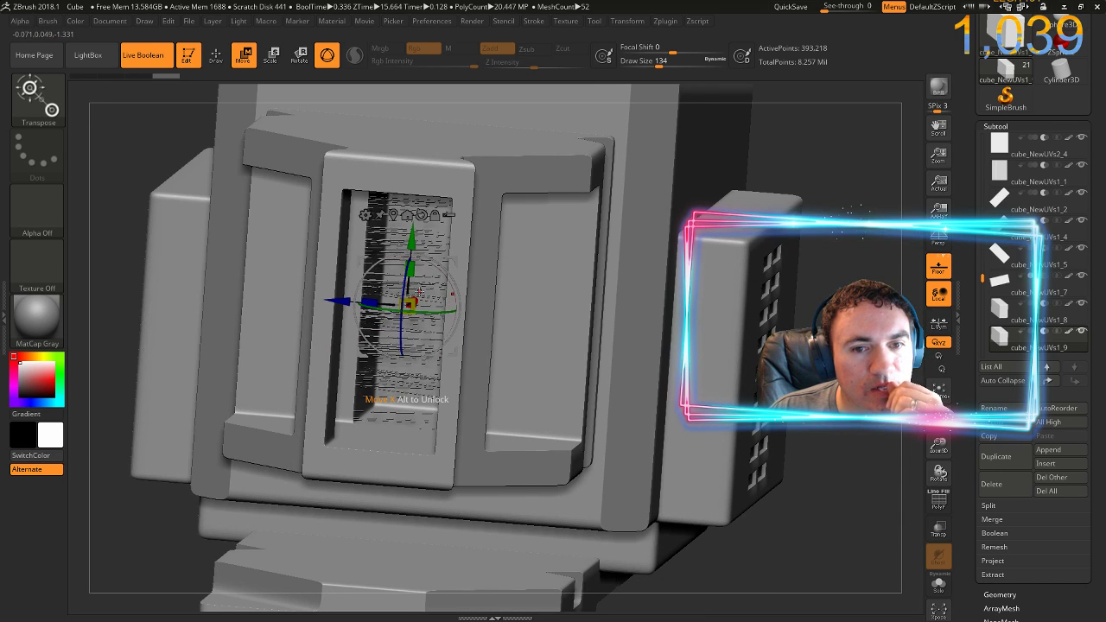
drag(897, 442, 835, 441)
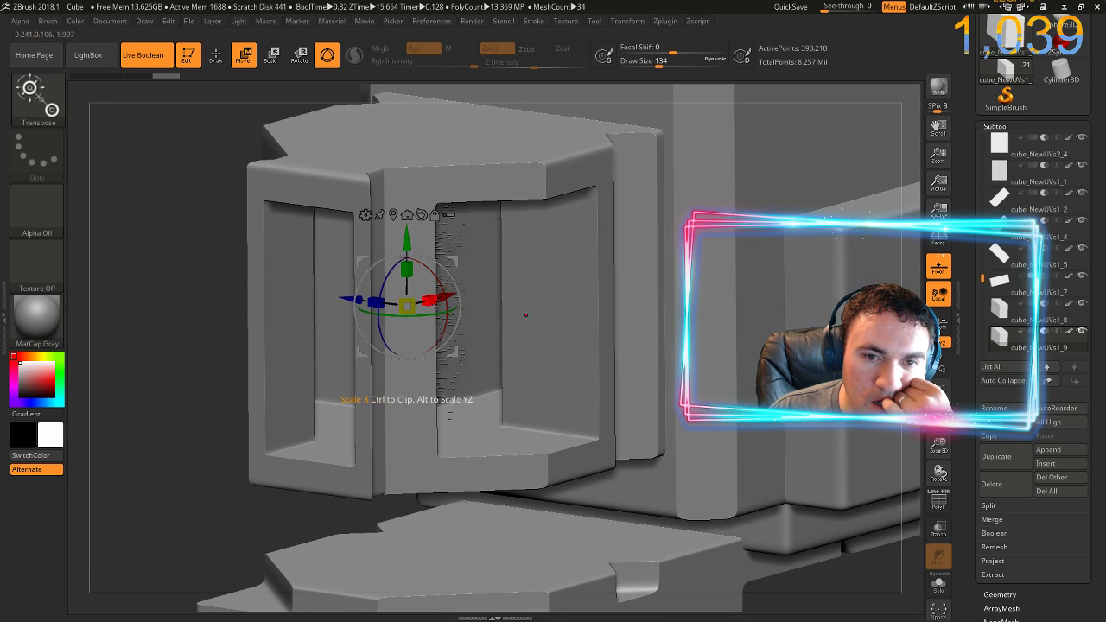
drag(446, 297, 350, 301)
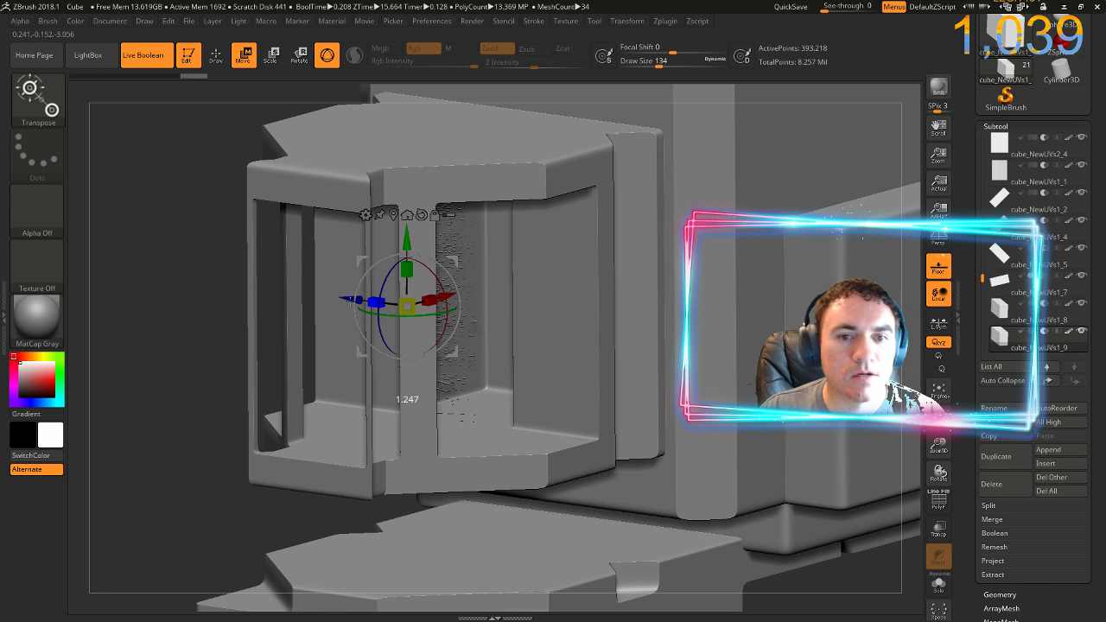
key(ctrl+z)
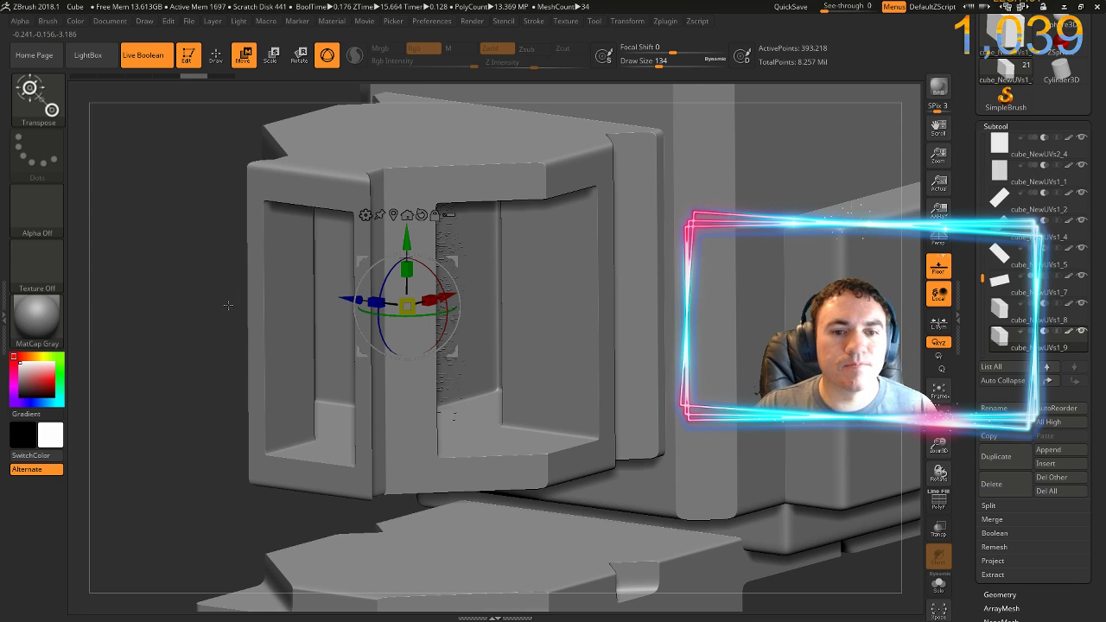
drag(258, 312, 208, 316)
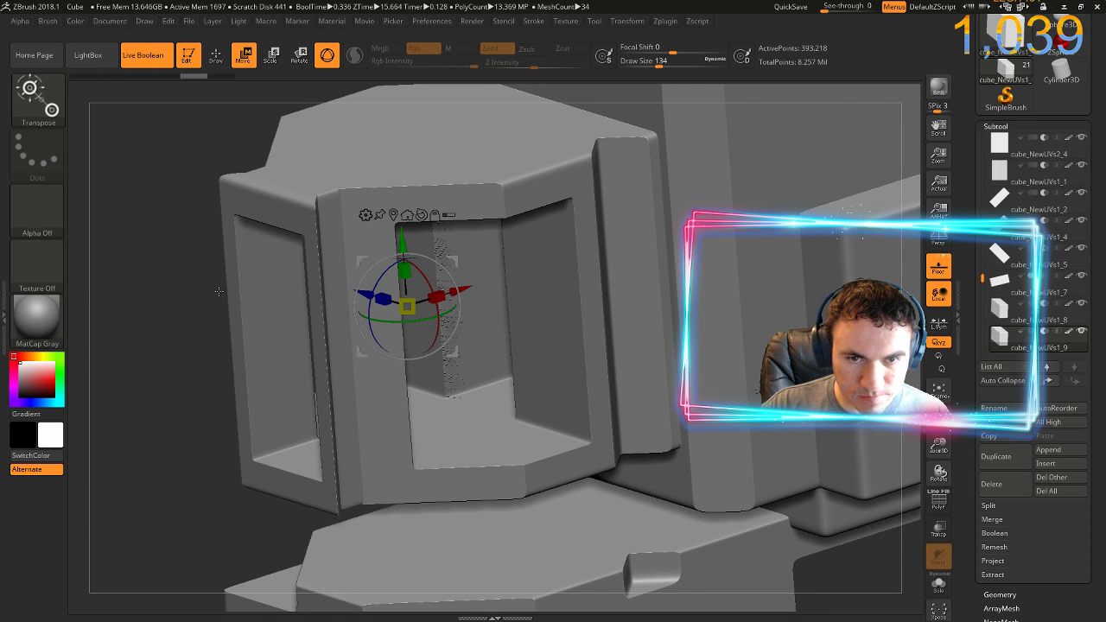
drag(219, 291, 226, 270)
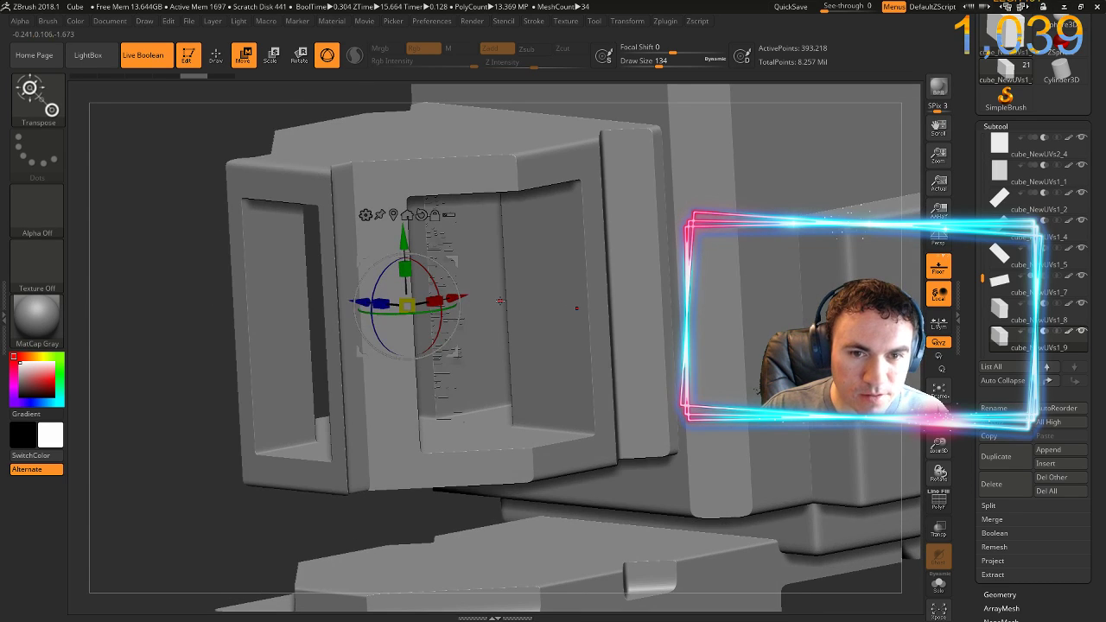
click(996, 485)
click(894, 510)
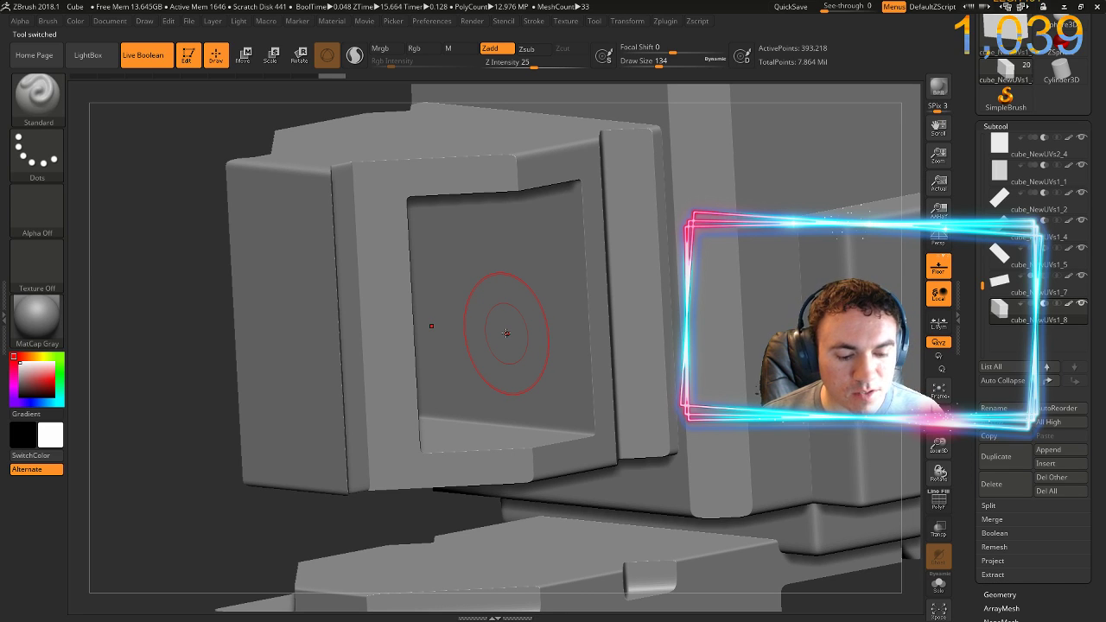
Duplicate the side-window cutter, position the copy along Z at the block's outer end face and set it to subtractive
key(ctrl+shift+d)
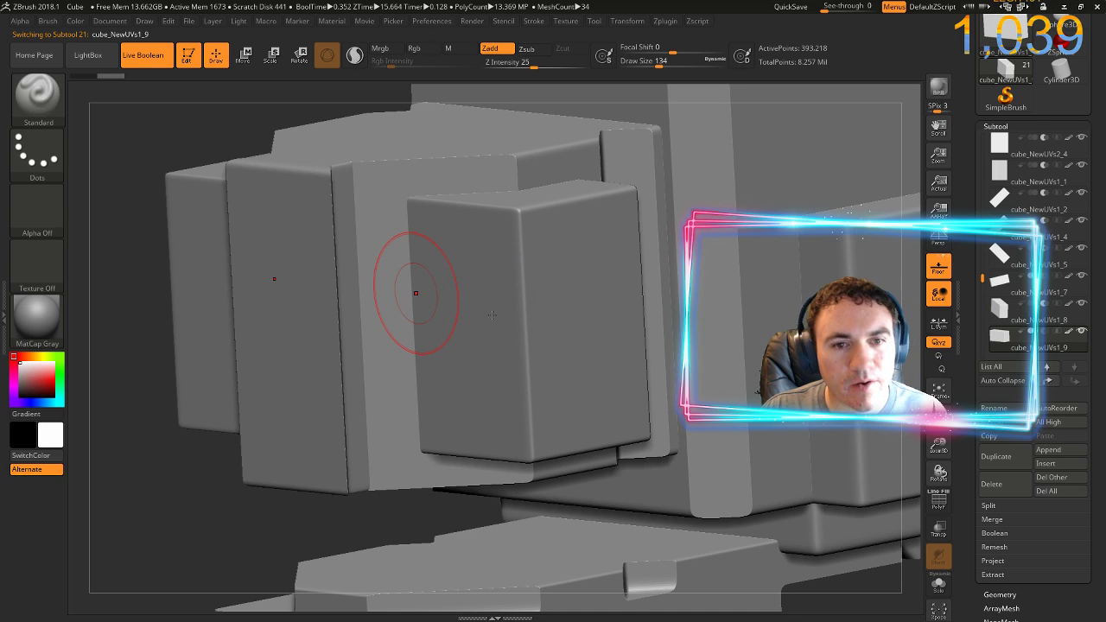
key(w)
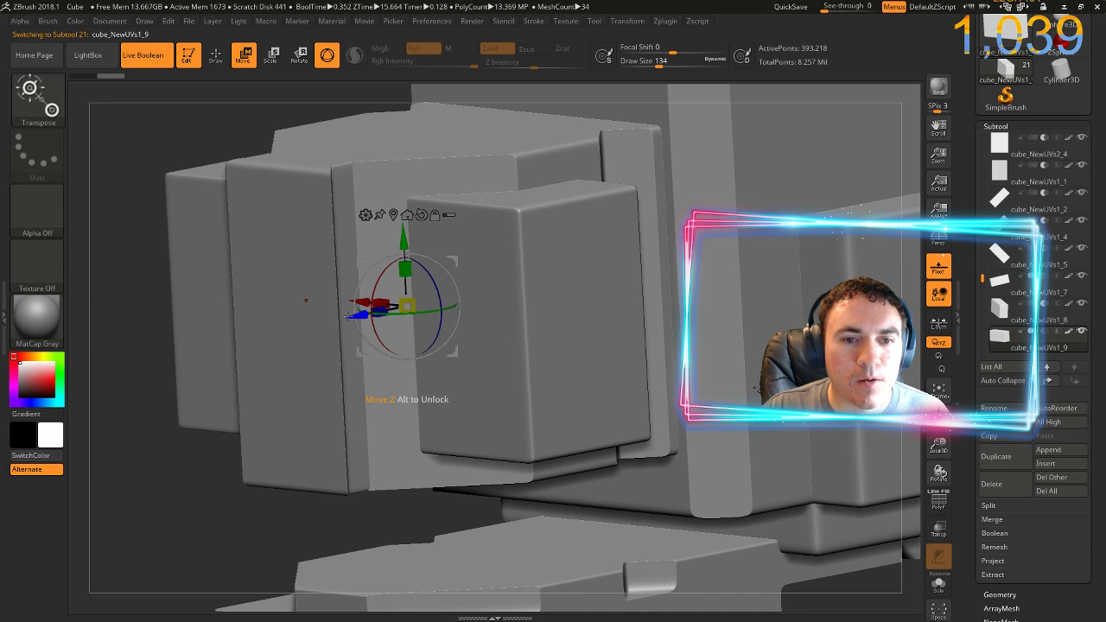
drag(352, 314, 178, 393)
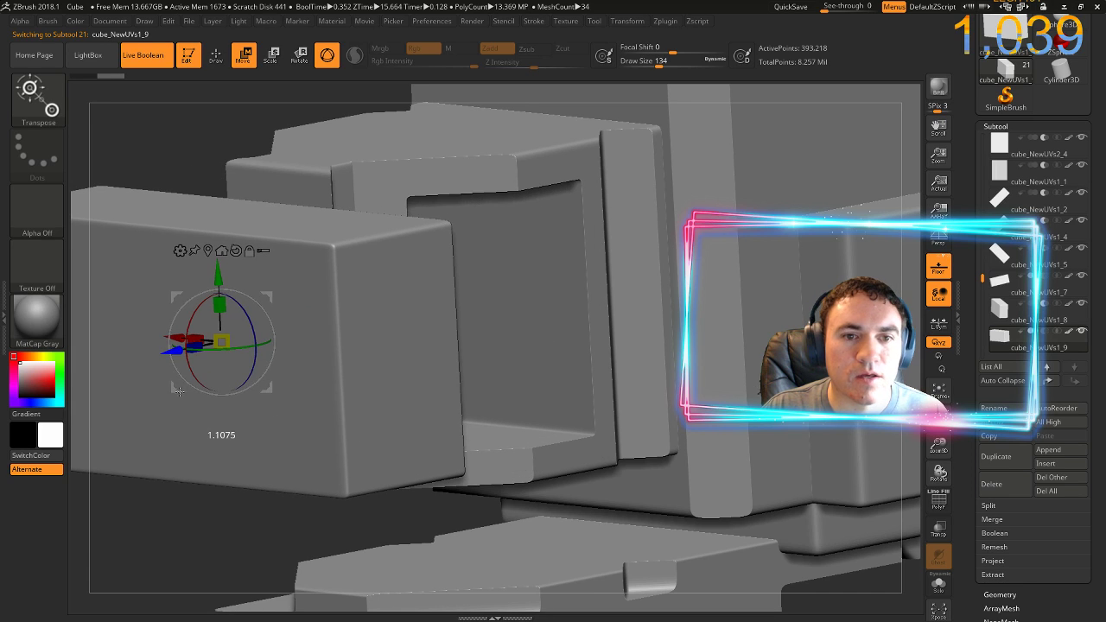
click(1047, 331)
drag(178, 348, 223, 342)
Scale the end-face cutter to about 0.58 along Y so it leaves a shorter notch
drag(126, 385, 110, 384)
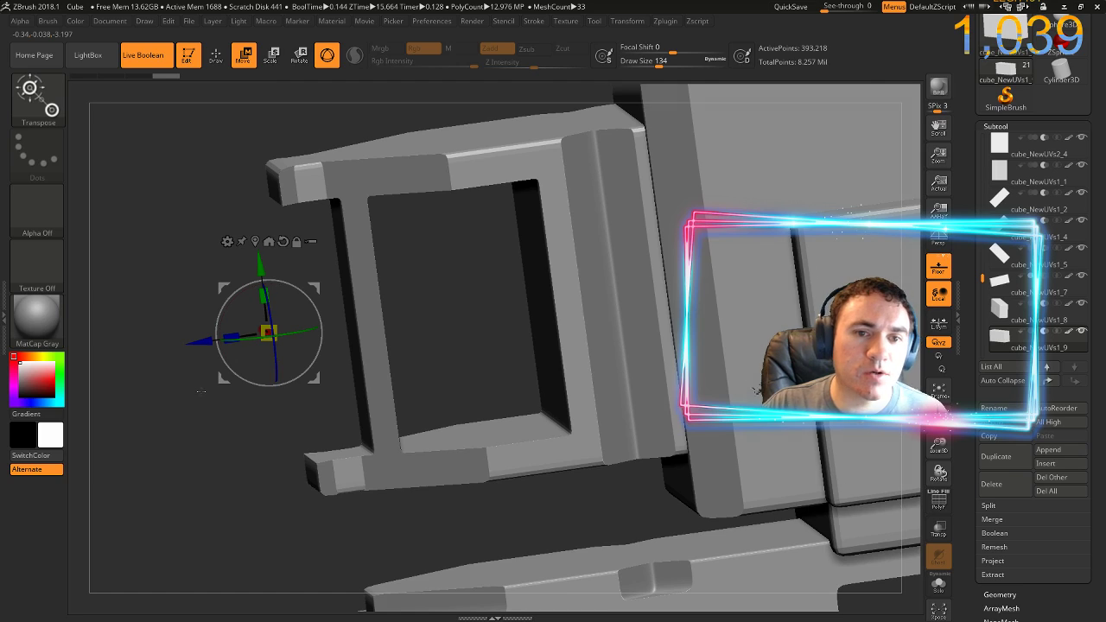
ctrl+right_drag(201, 392, 208, 341)
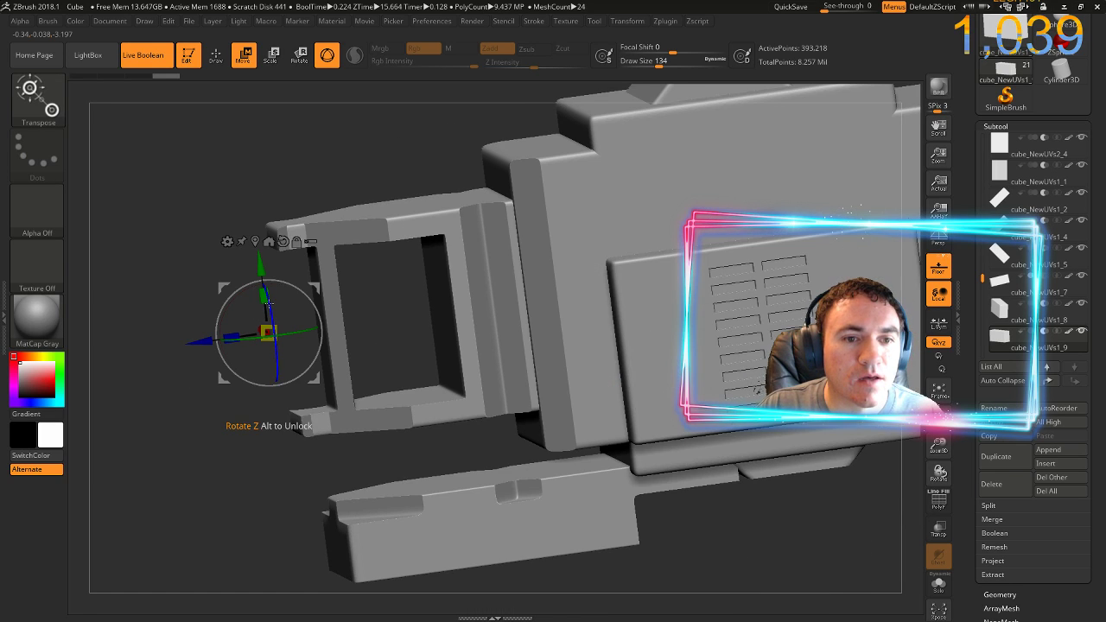
drag(263, 299, 269, 357)
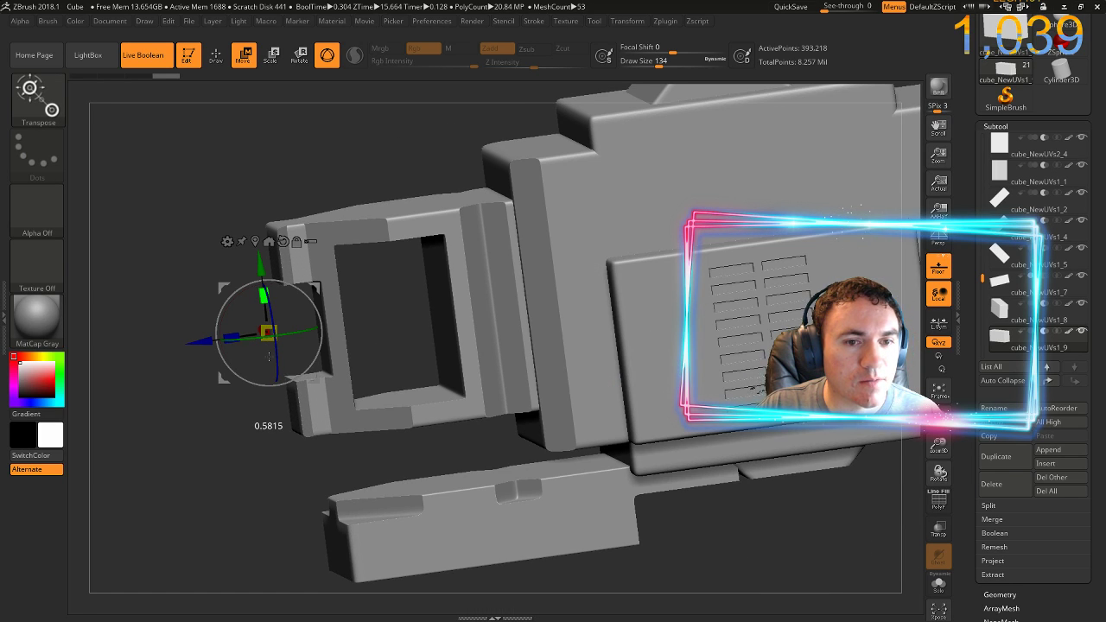
Duplicate the end-face cutter as an additive block, raise the copy along Y to the end face's upper part and shorten it along Z
key(ctrl+shift+d)
drag(265, 302, 256, 280)
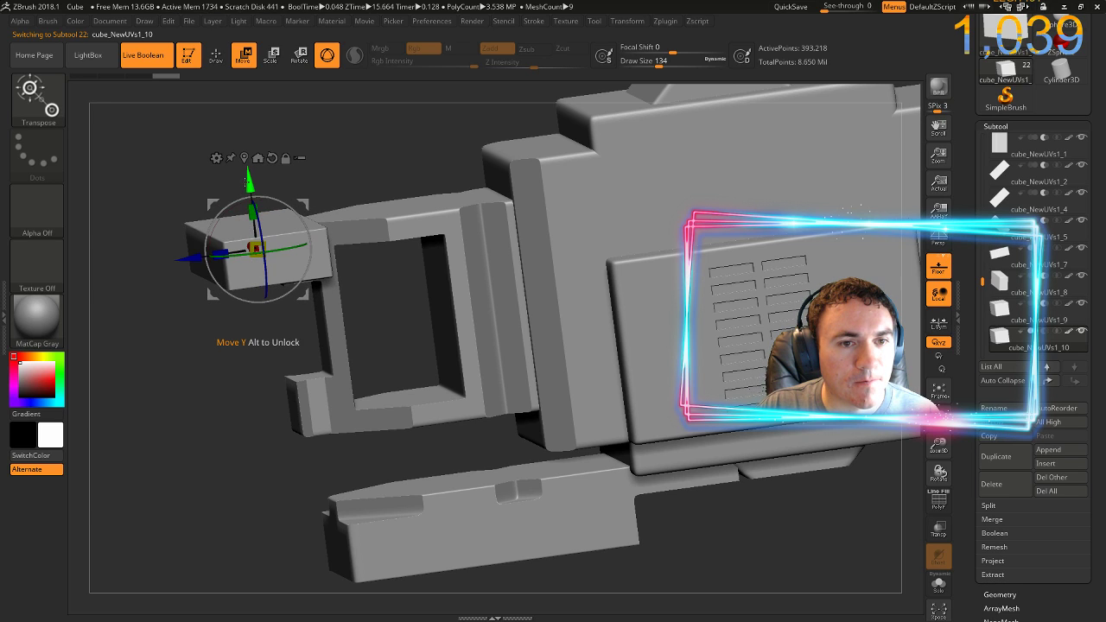
drag(248, 184, 250, 197)
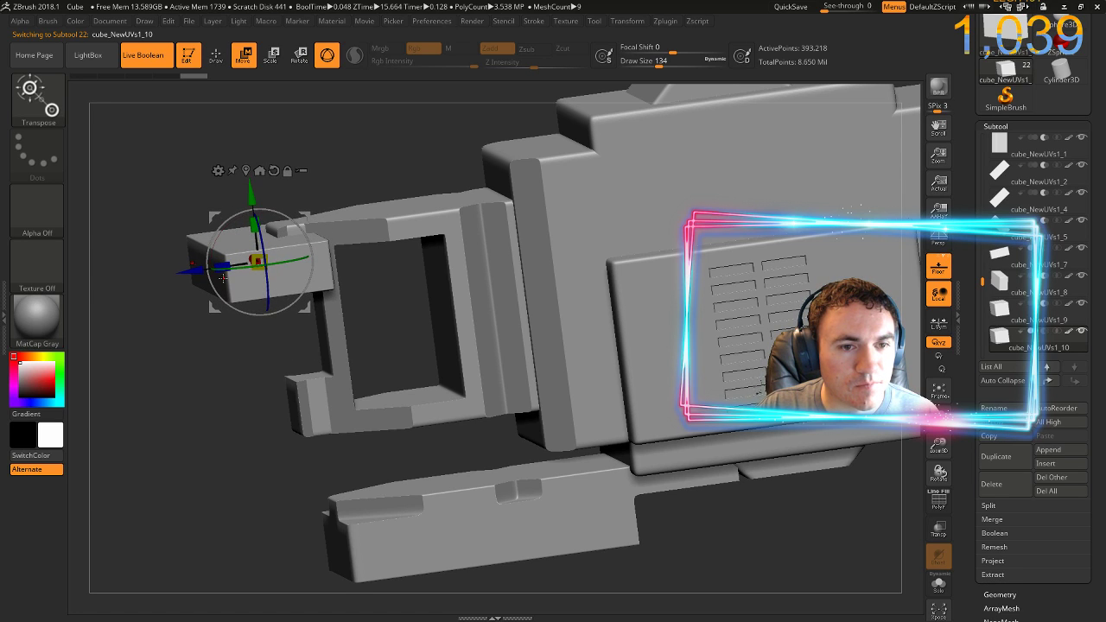
drag(222, 263, 264, 259)
drag(178, 259, 290, 278)
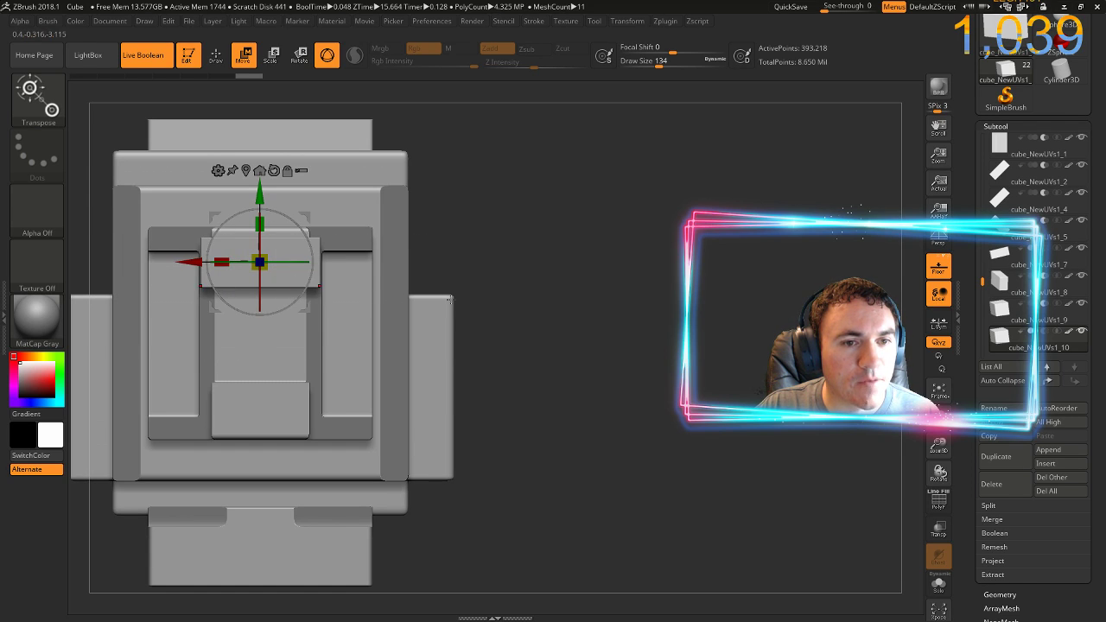
drag(577, 321, 555, 322)
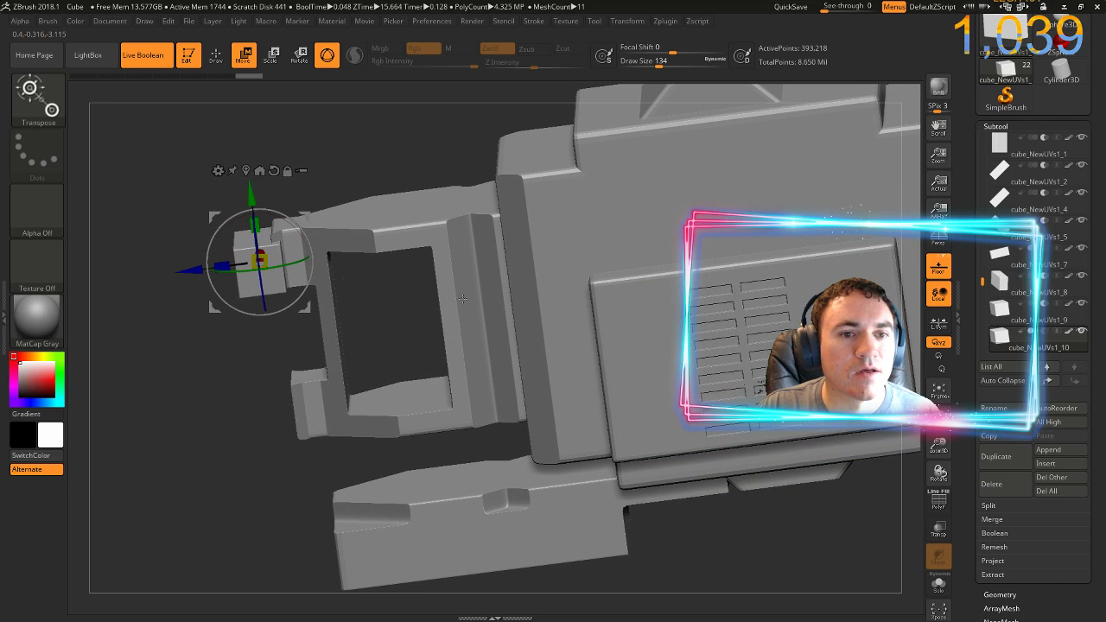
drag(214, 266, 219, 265)
drag(200, 332, 214, 336)
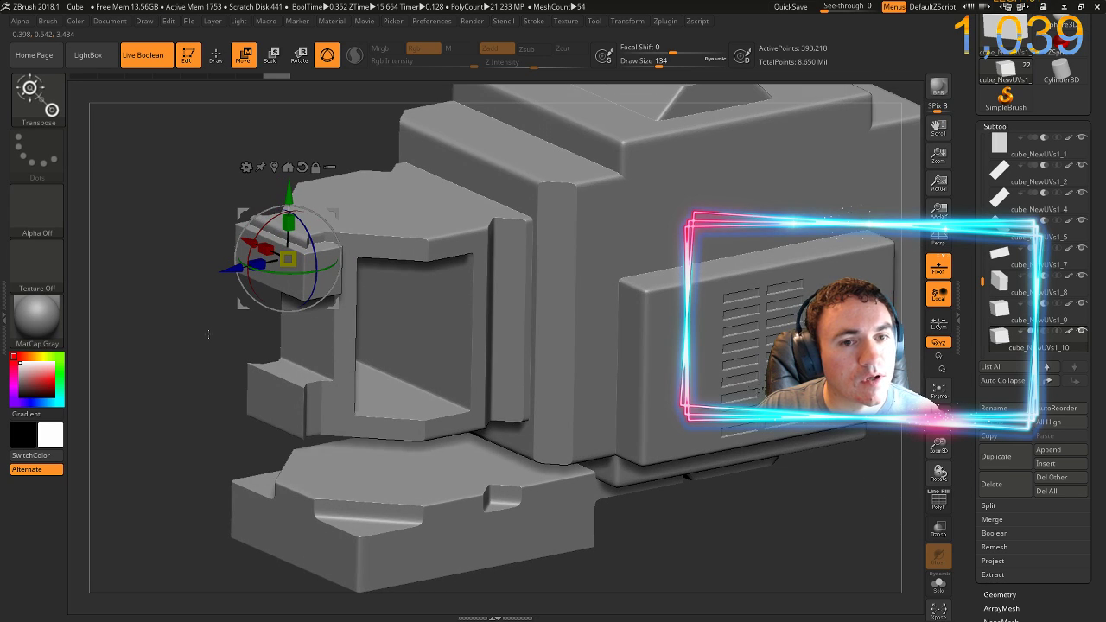
Duplicate the upper end-face block and lower the copy along Y to the bottom of the end face
key(ctrl+shift)
key(ctrl+shift+d)
drag(288, 196, 289, 215)
drag(289, 283, 301, 336)
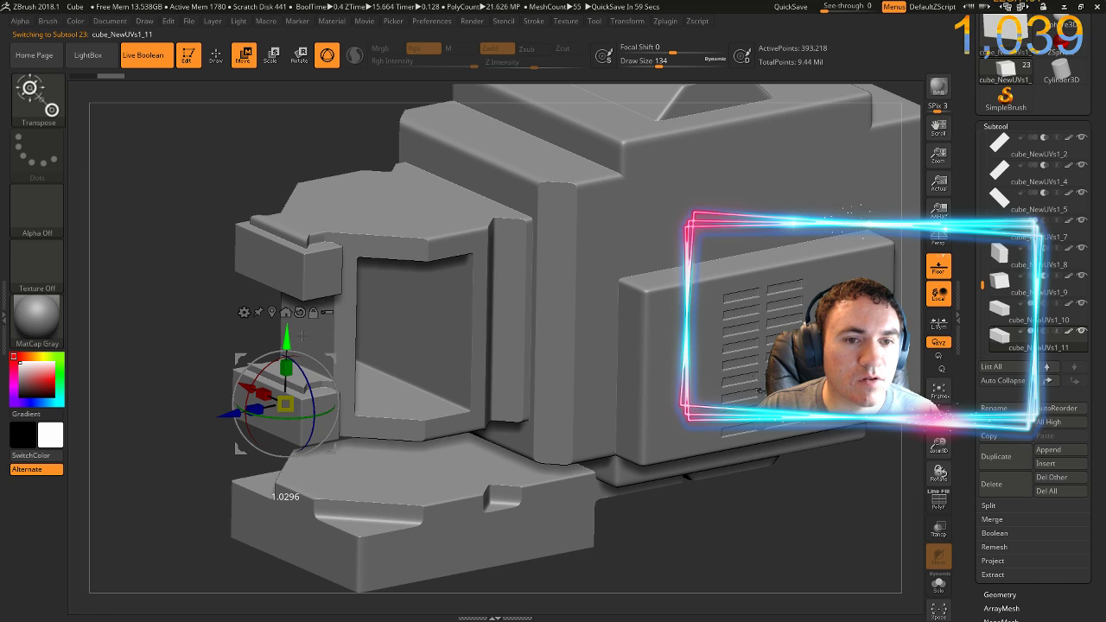
mouse_move(183, 415)
mouse_down()
mouse_move(220, 346)
mouse_move(203, 404)
mouse_move(190, 401)
mouse_up()
mouse_move(292, 333)
mouse_down()
mouse_move(295, 309)
mouse_move(288, 325)
mouse_up()
Duplicate the lower end-face block and move the copy up about 0.47 along Y, midway between the other two
mouse_move(124, 282)
mouse_down()
mouse_move(105, 251)
mouse_move(117, 267)
mouse_up()
ctrl+right_drag(145, 285, 145, 258)
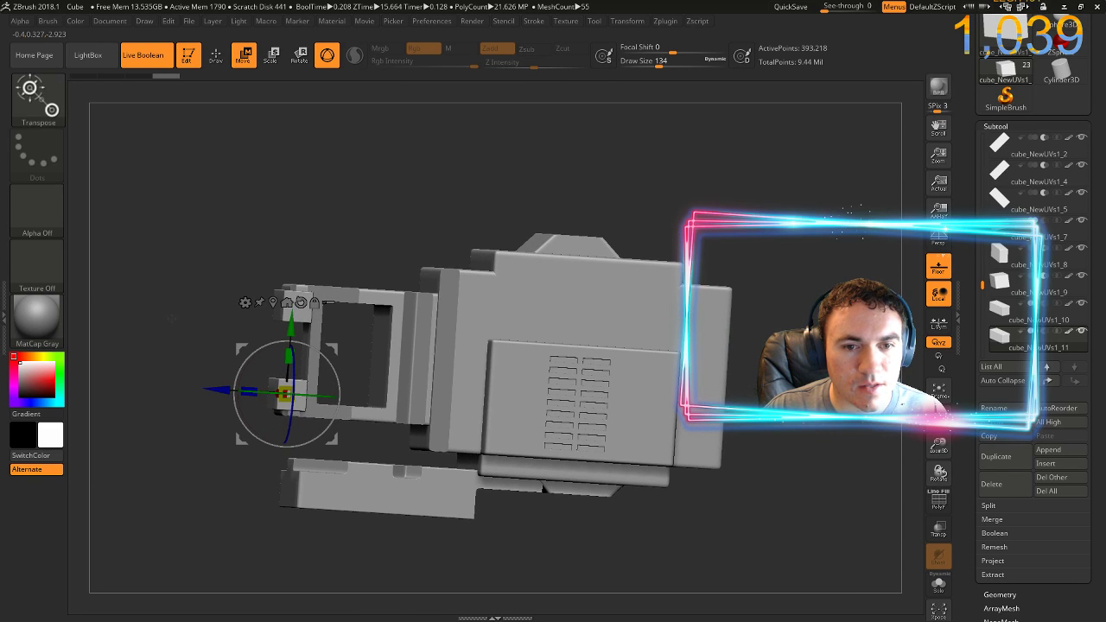
right_drag(179, 334, 245, 366)
drag(244, 366, 274, 374)
right_drag(280, 374, 279, 374)
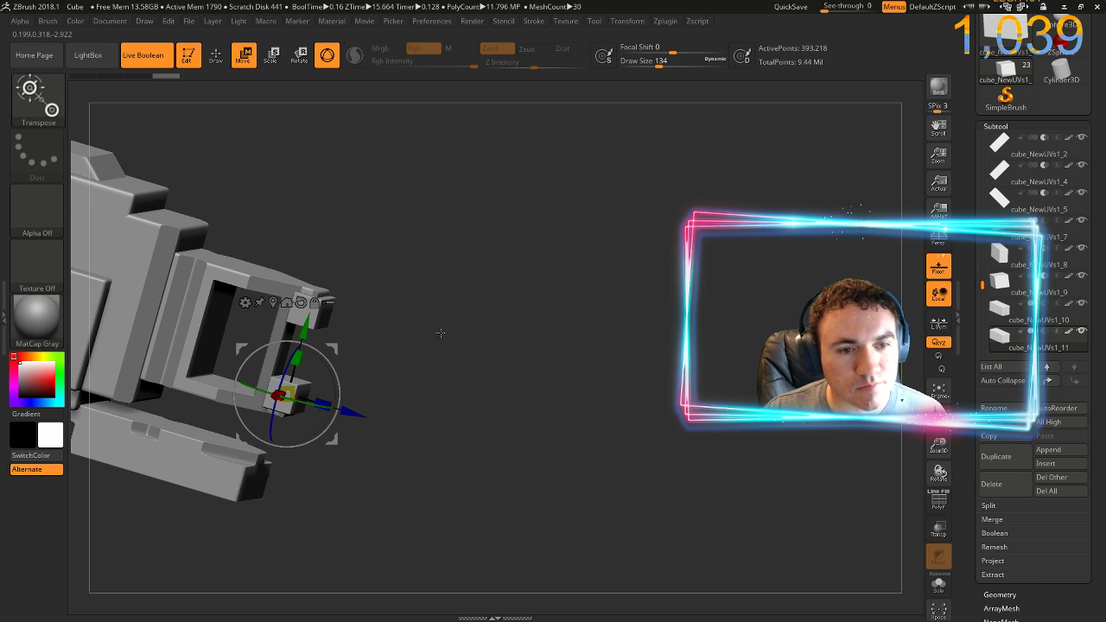
shift+drag(395, 330, 580, 353)
drag(504, 417, 484, 433)
key(ctrl+z)
drag(556, 464, 332, 495)
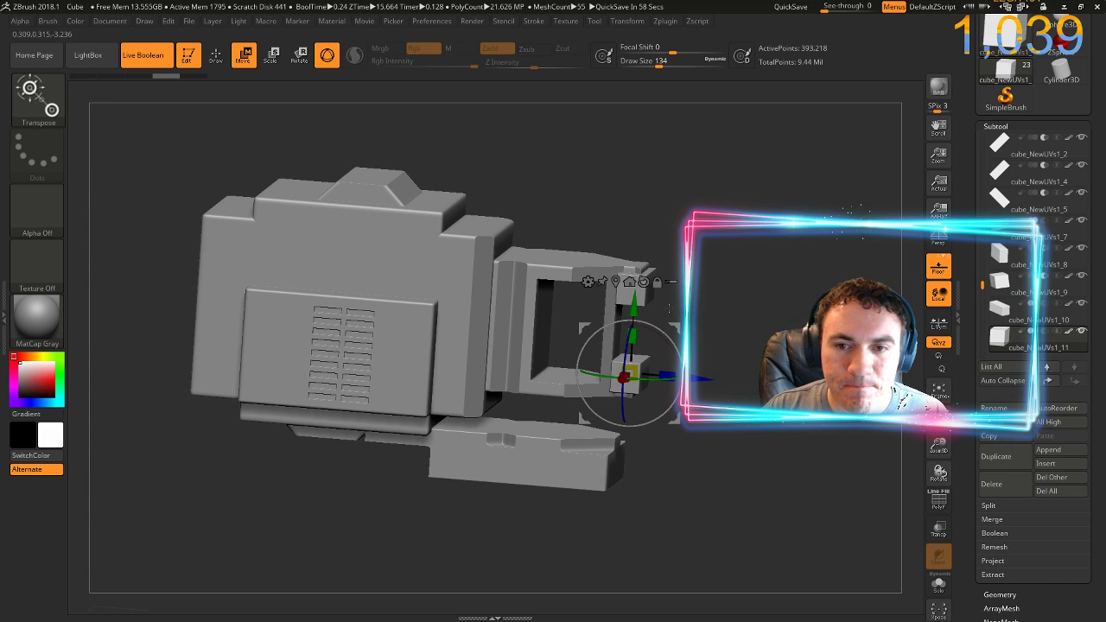
key(ctrl+shift+d)
mouse_move(634, 304)
mouse_down()
mouse_move(646, 259)
mouse_move(656, 268)
mouse_up()
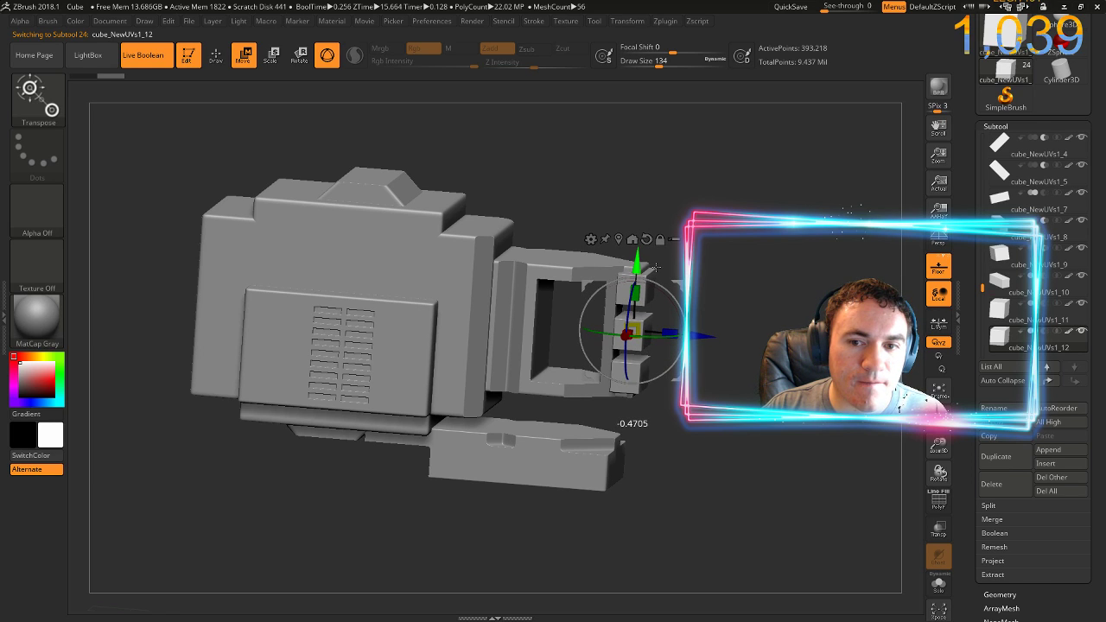
drag(742, 382, 759, 352)
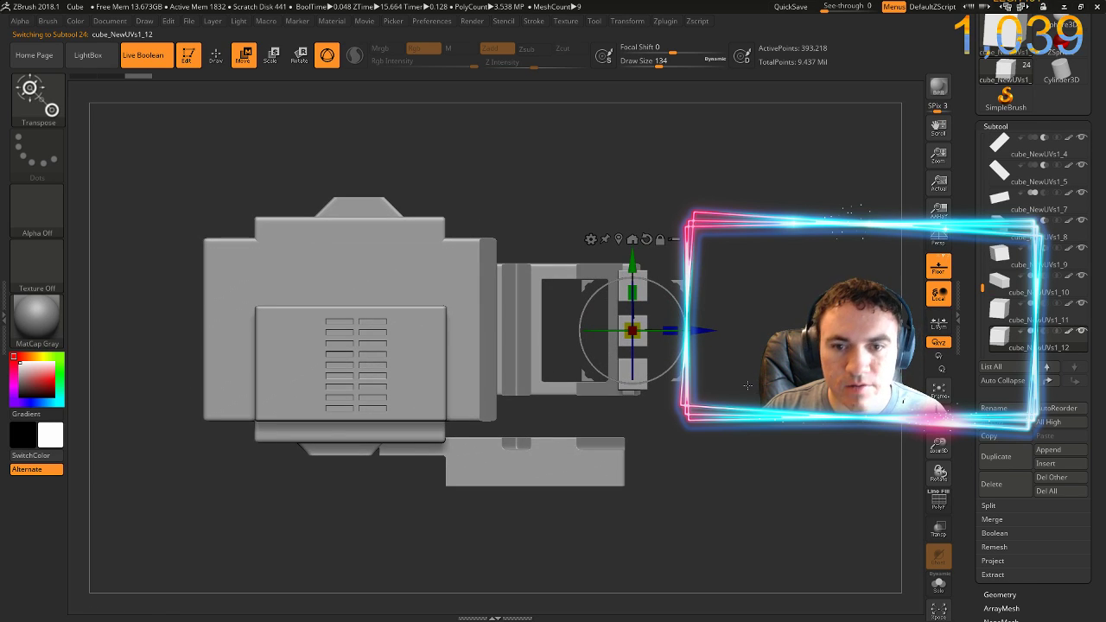
Duplicate the main body and shape the copy into a narrower block along X, projecting along Z from the rear face
drag(254, 500, 273, 502)
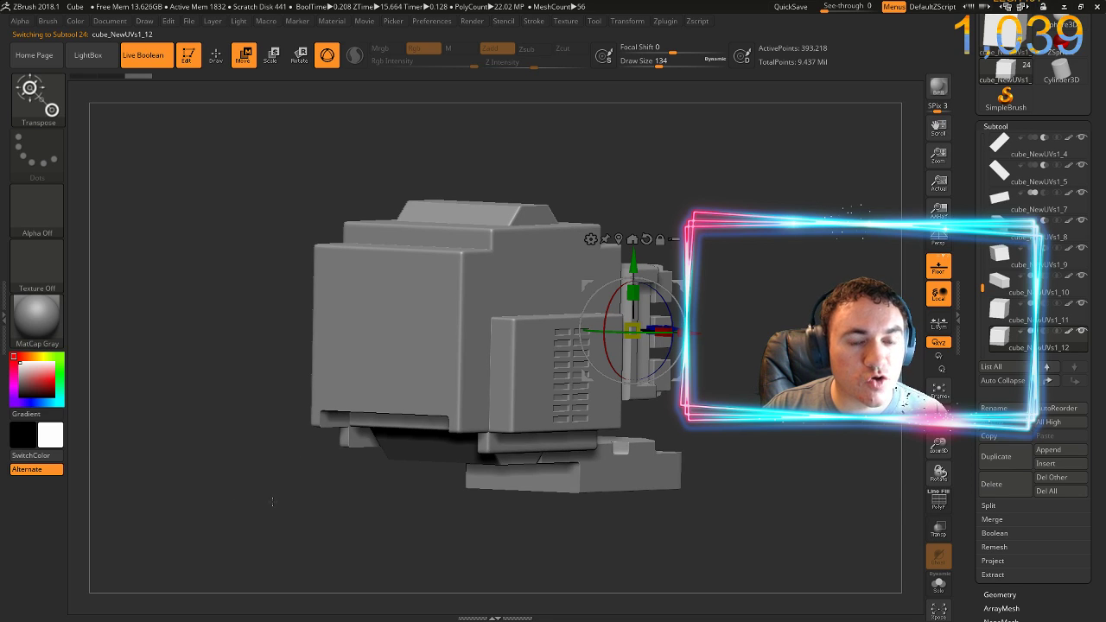
alt+click(392, 331)
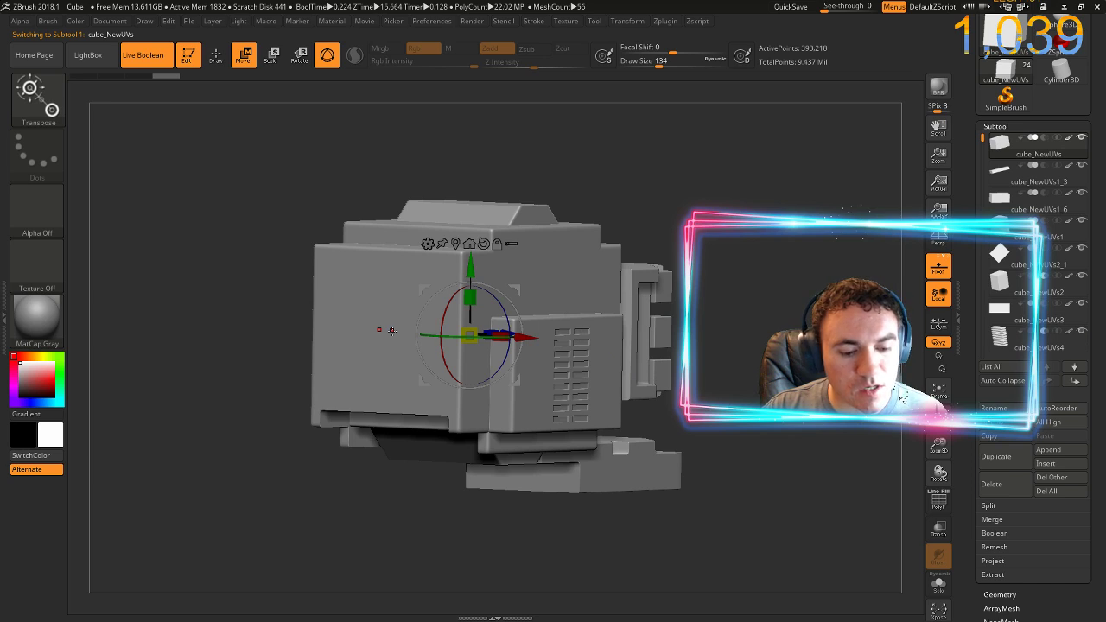
key(ctrl+shift+d)
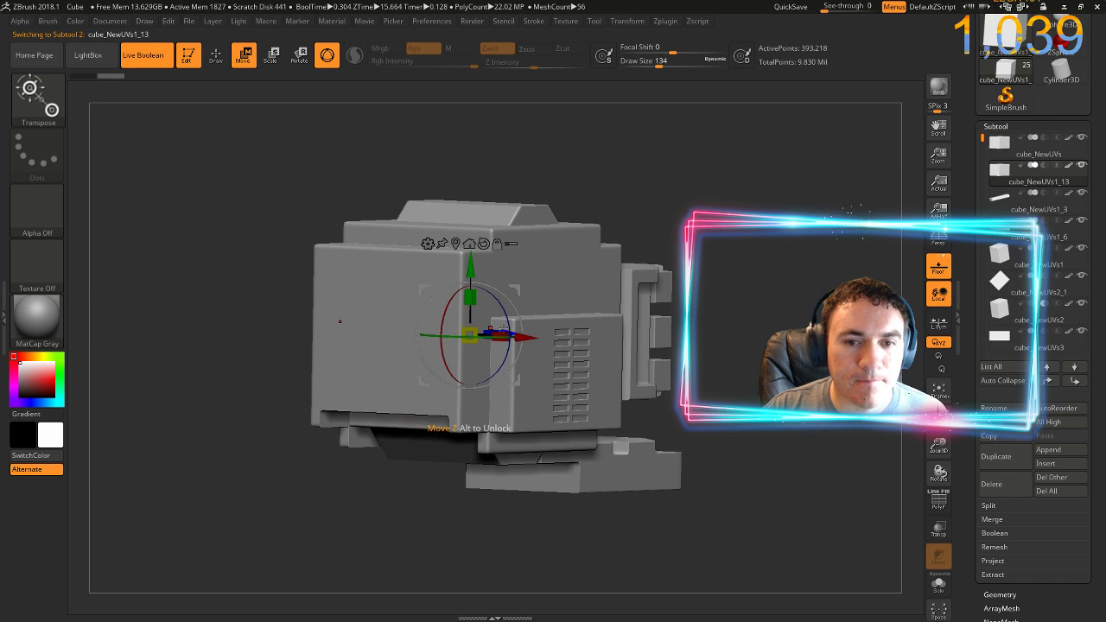
drag(769, 294, 802, 359)
drag(493, 314, 494, 314)
drag(472, 428, 438, 459)
drag(432, 366, 359, 416)
Scale the projecting rear block slightly shorter along Y and make it a subtractive cutter placed last in the subtool order
mouse_move(359, 417)
mouse_down()
mouse_move(330, 408)
mouse_move(358, 413)
mouse_up()
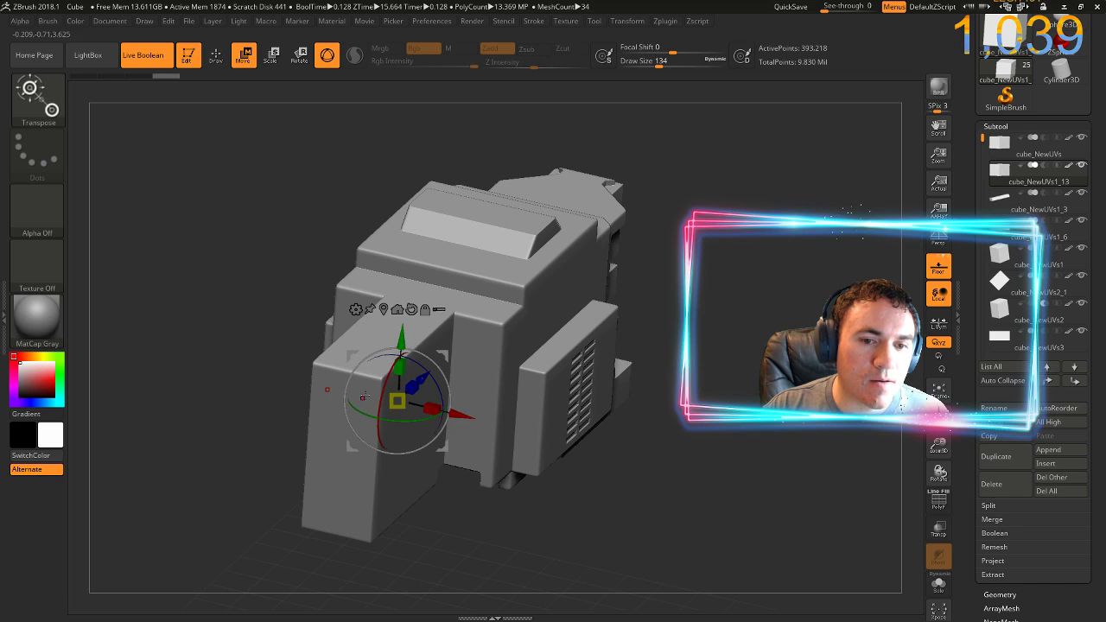
drag(397, 360, 399, 382)
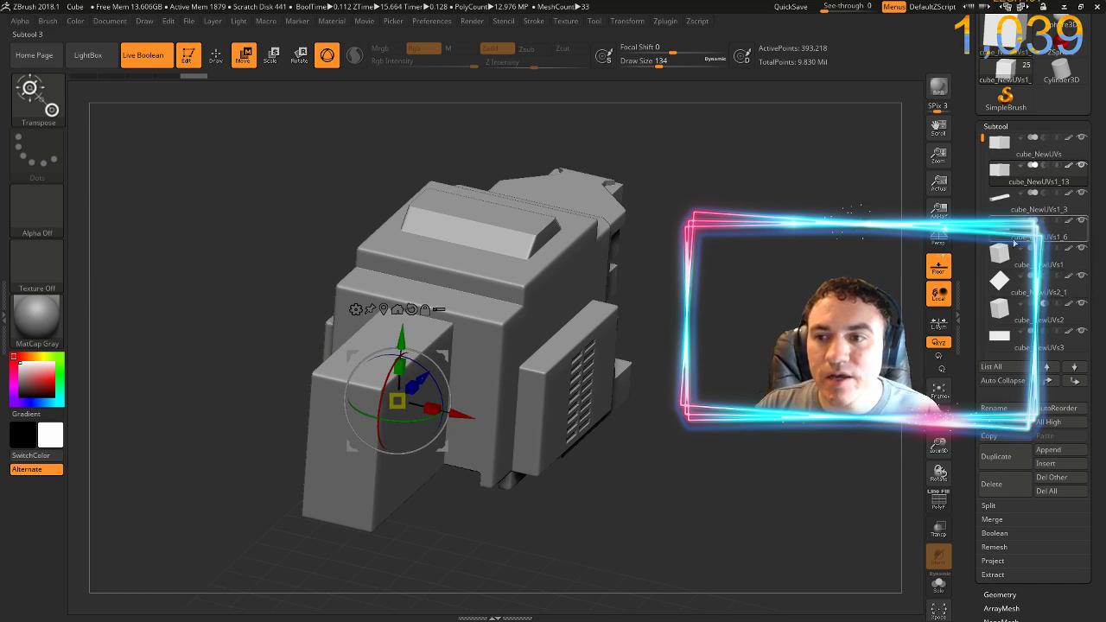
ctrl+shift+click(1077, 382)
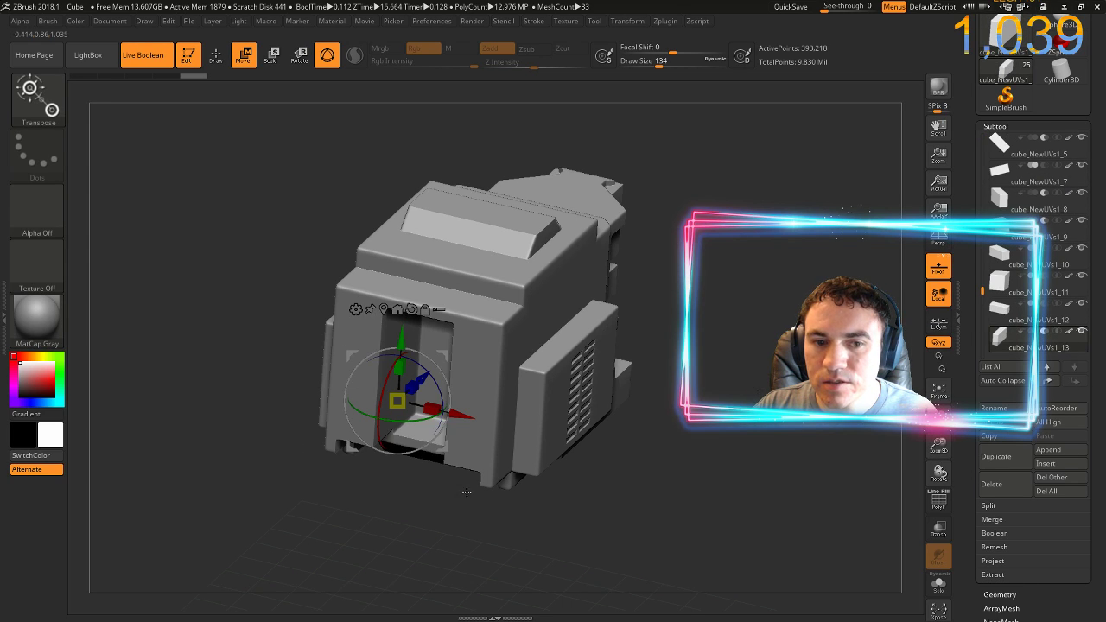
Duplicate the rear recess cutter, narrow the copy along X, position it deeper along Z and set it to subtractive
drag(455, 503, 424, 479)
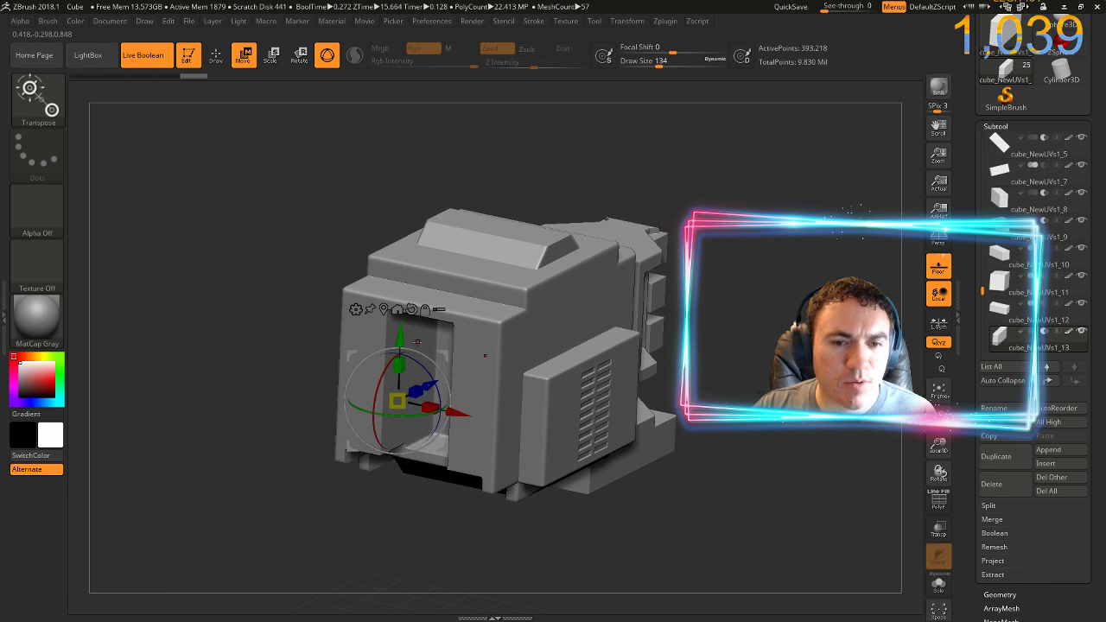
mouse_move(424, 385)
mouse_down()
mouse_move(406, 399)
mouse_move(416, 399)
mouse_up()
alt+click(421, 382)
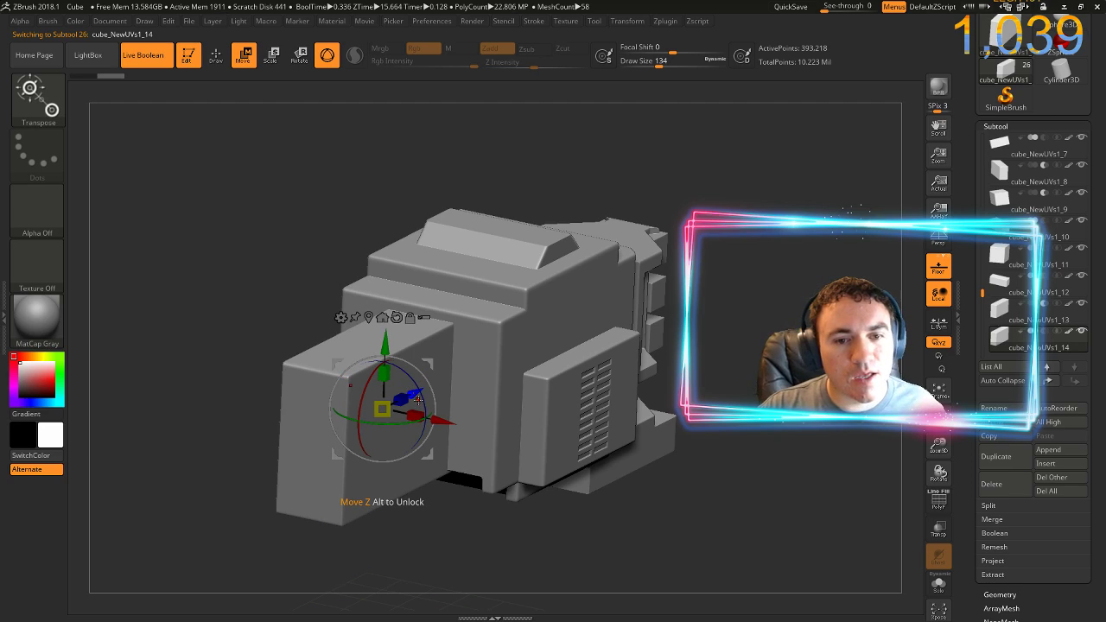
drag(415, 416, 461, 369)
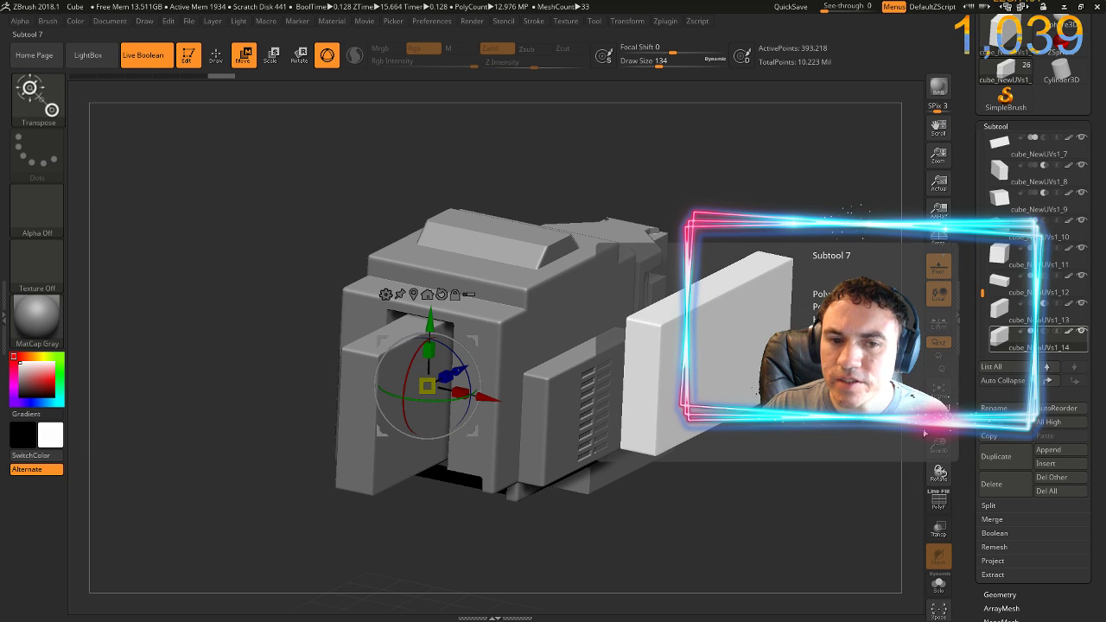
drag(395, 529, 408, 510)
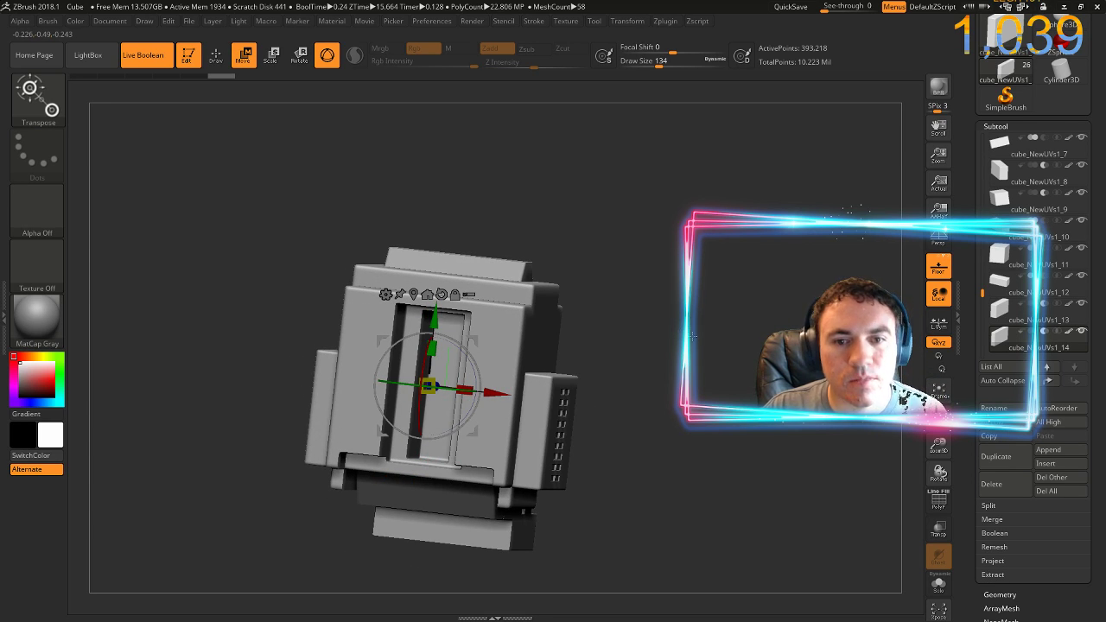
mouse_move(685, 377)
mouse_down()
mouse_move(646, 380)
mouse_move(669, 382)
mouse_move(664, 373)
mouse_up()
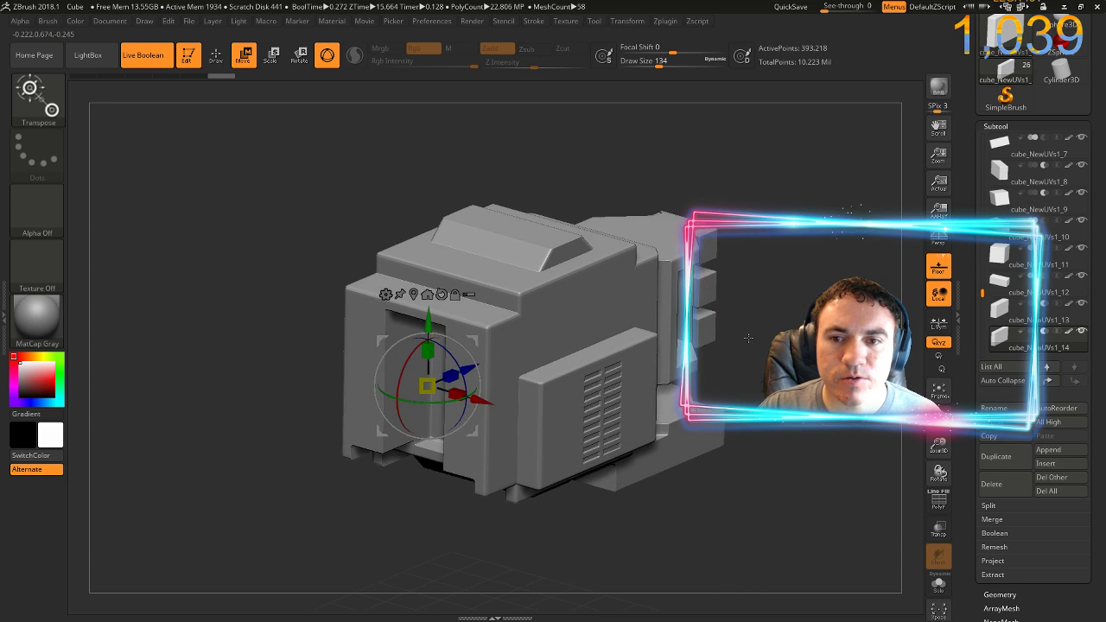
drag(776, 332, 733, 314)
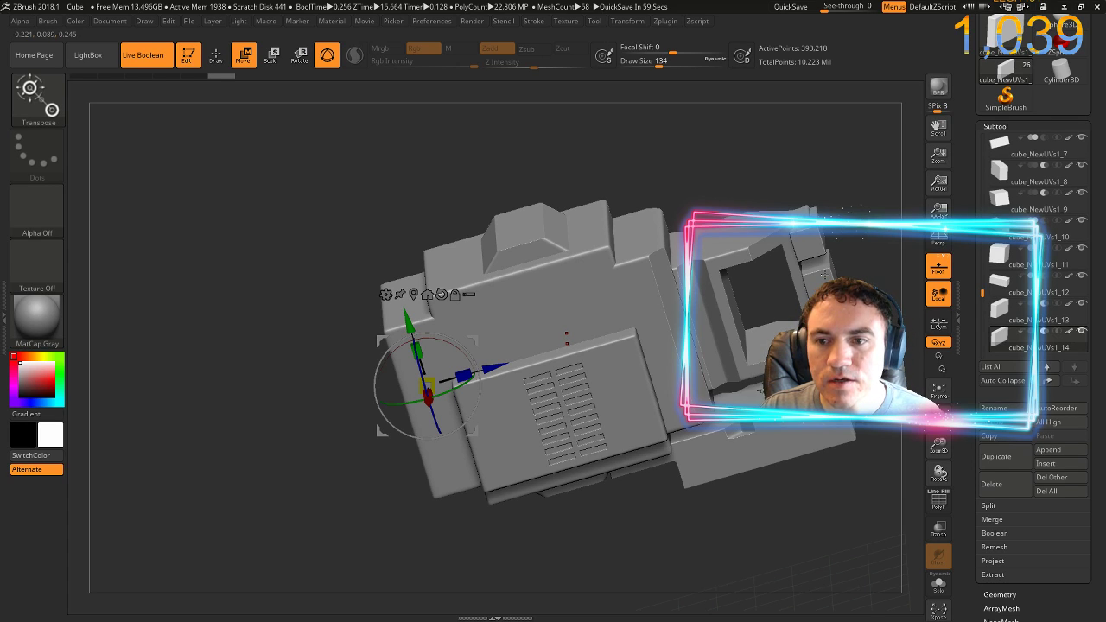
alt+click(826, 275)
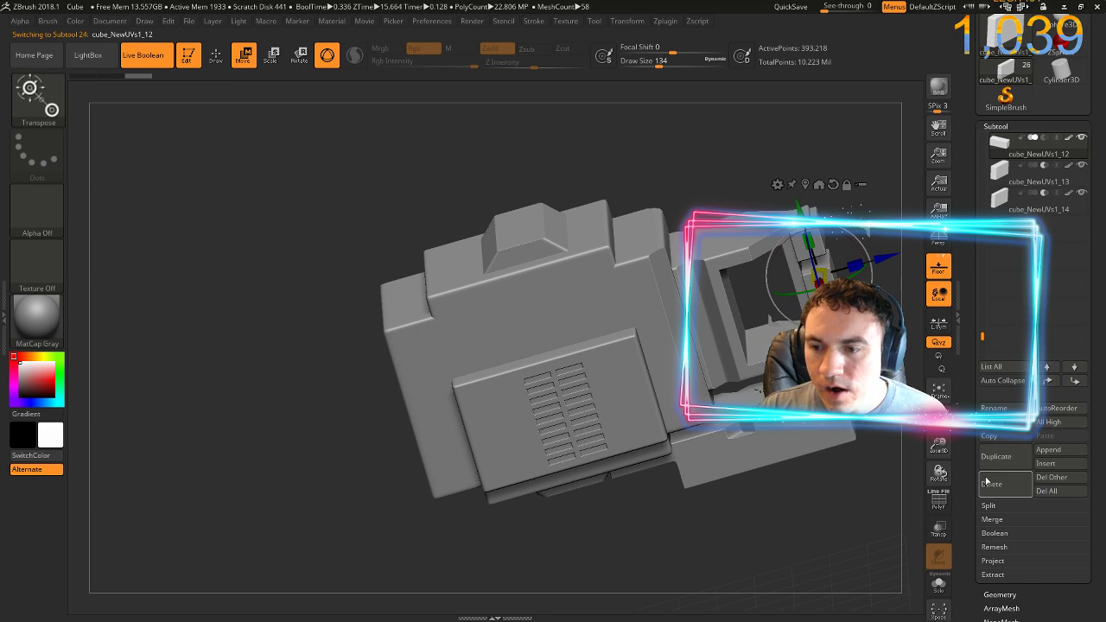
drag(973, 489, 973, 337)
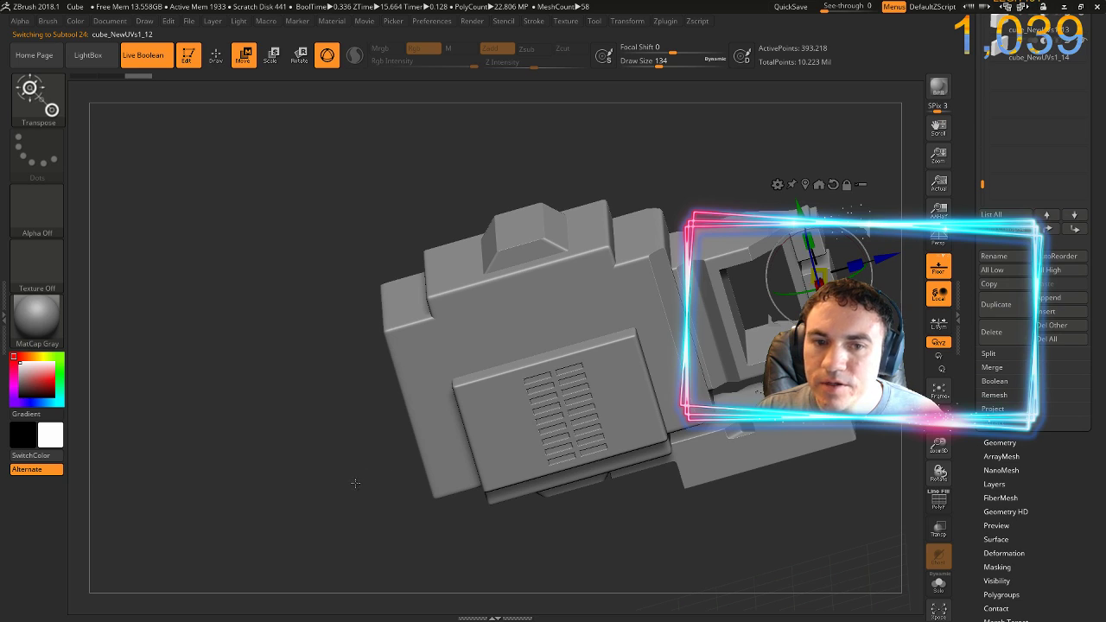
drag(380, 436, 393, 428)
drag(395, 383, 403, 373)
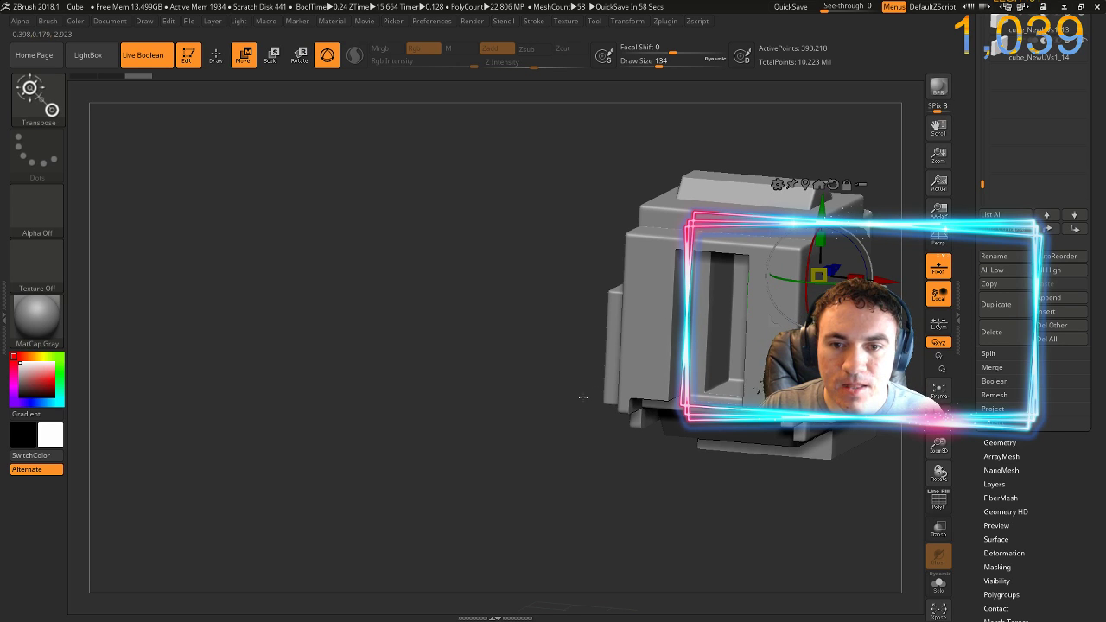
drag(584, 398, 597, 390)
Duplicate the inner rear recess cutter as an additive block inside the rear opening
alt+click(758, 392)
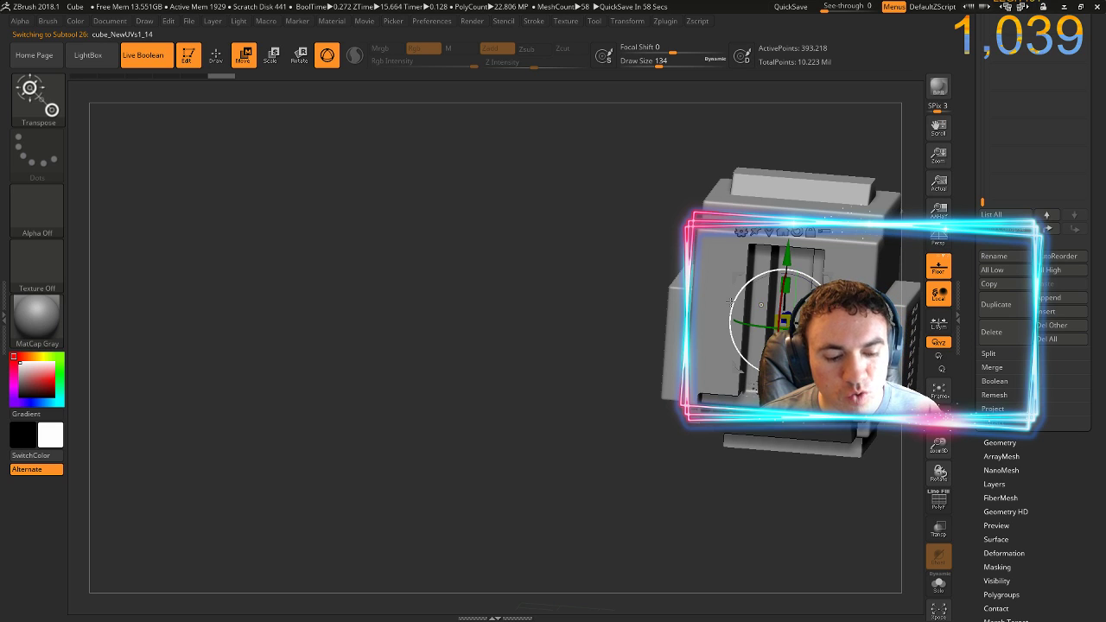
key(ctrl+shift+d)
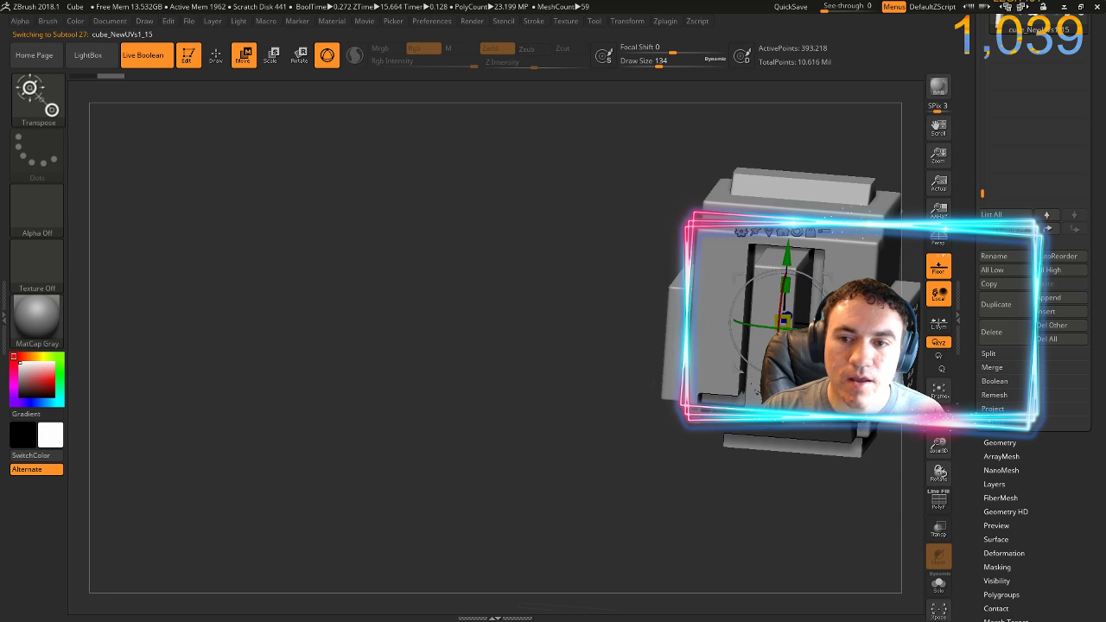
alt+drag(459, 407, 243, 398)
alt+drag(355, 405, 278, 407)
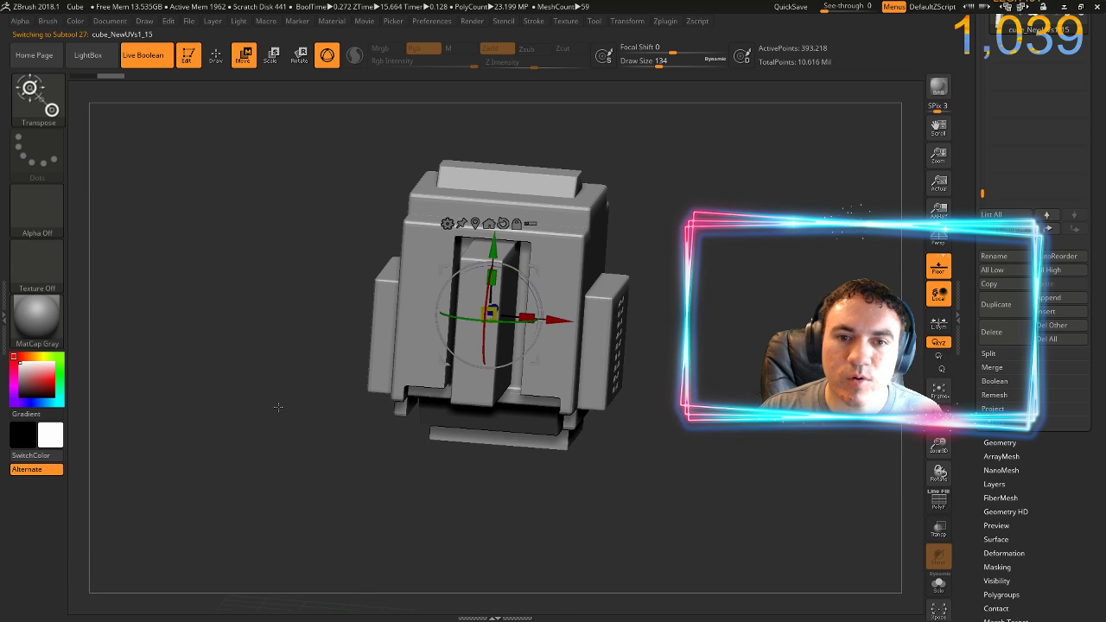
alt+drag(437, 457, 508, 467)
alt+drag(550, 500, 692, 621)
drag(532, 372, 615, 432)
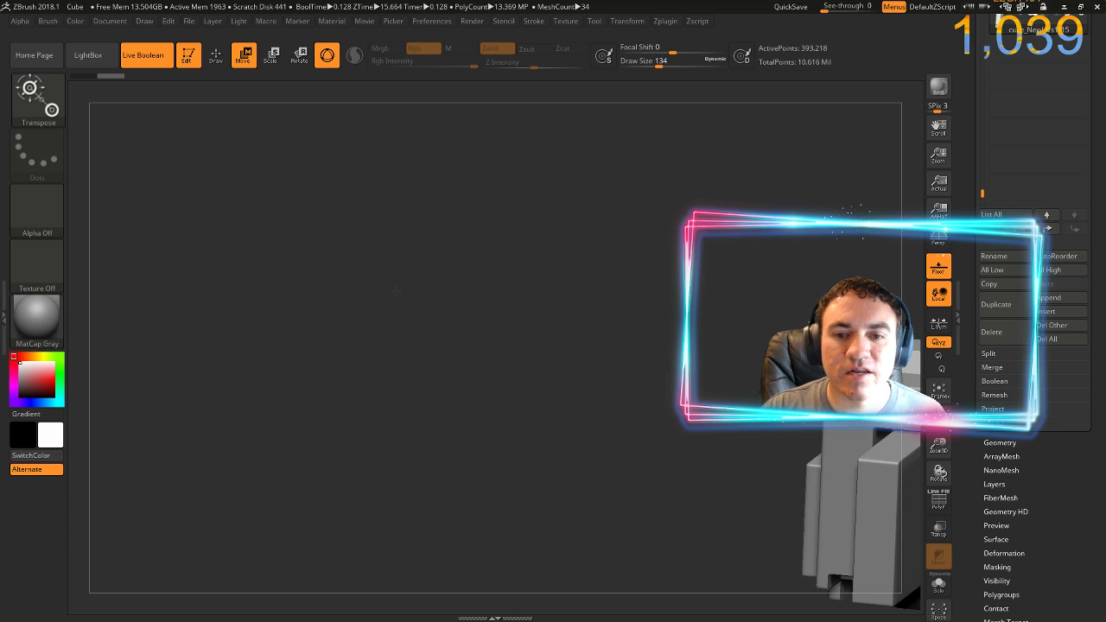
Scale the additive rear block narrower along X and slightly shorter along Y so it fits inside the inner recess
key(f)
key(ctrl)
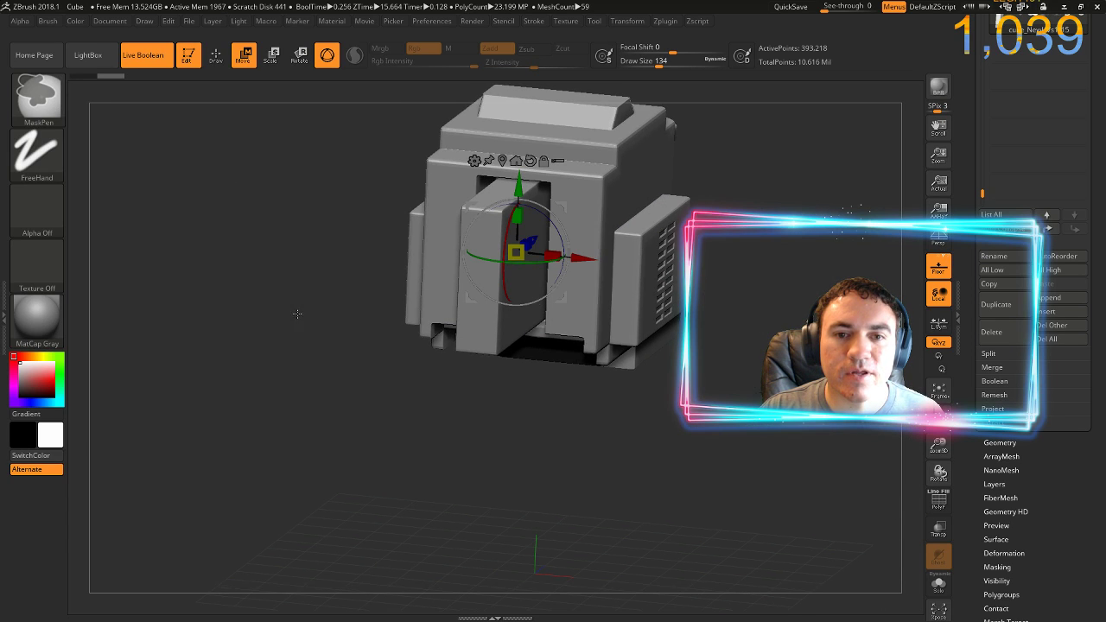
ctrl+right_drag(310, 340, 230, 261)
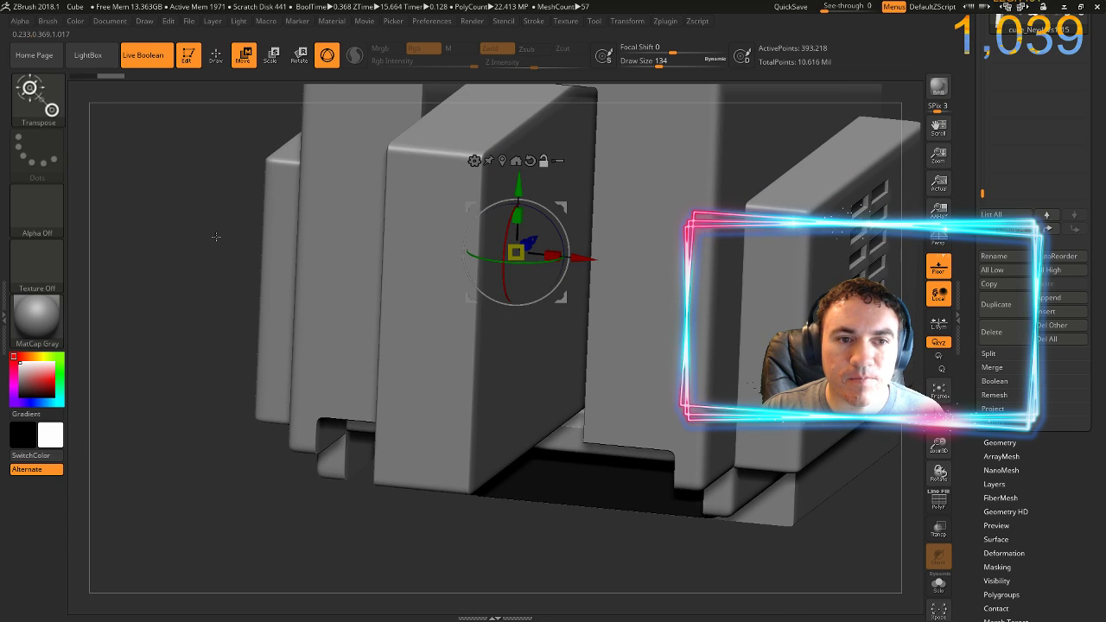
alt+right_drag(217, 323, 222, 449)
right_drag(187, 358, 194, 316)
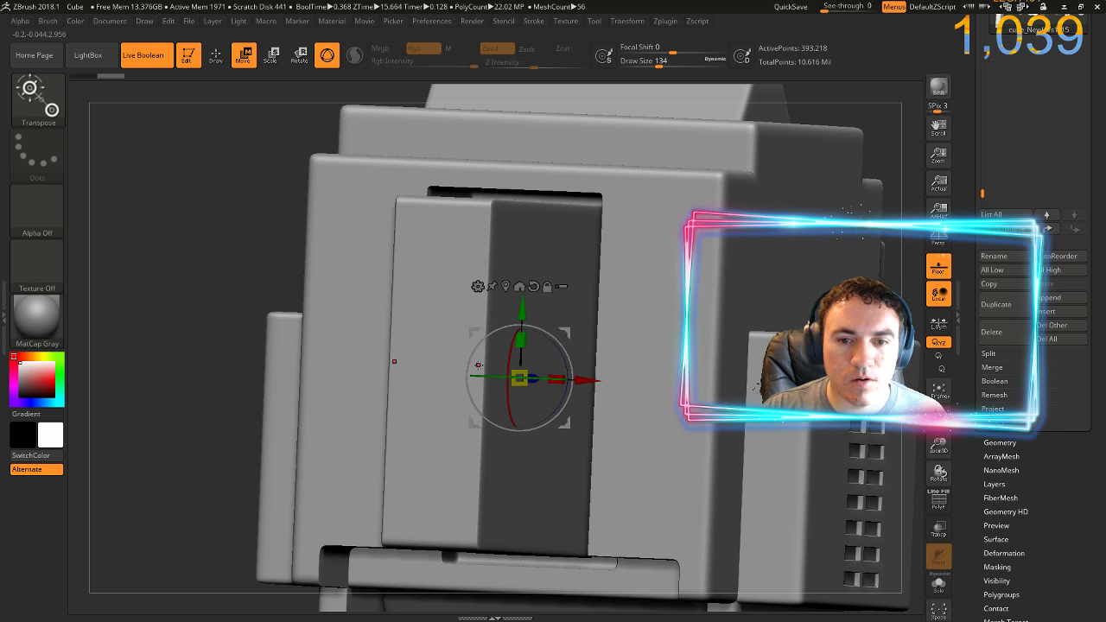
drag(554, 380, 397, 398)
drag(169, 320, 175, 322)
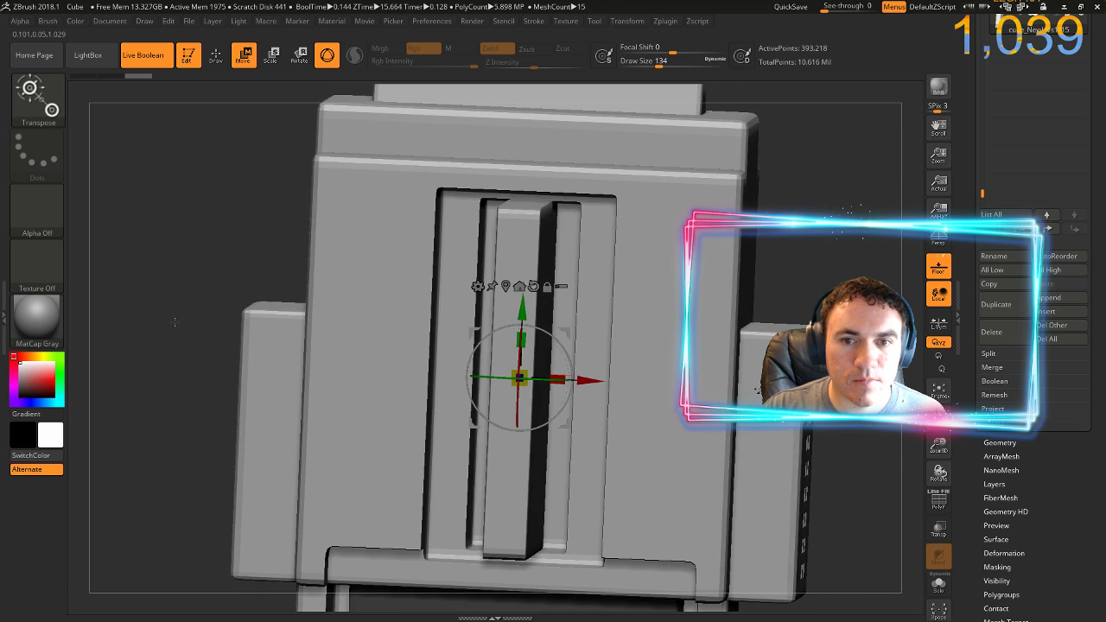
drag(523, 345, 524, 354)
Quick-save the project
key(ctrl)
mouse_move(225, 234)
ctrl+right_down()
mouse_move(269, 241)
mouse_move(294, 296)
mouse_move(264, 297)
ctrl+right_up()
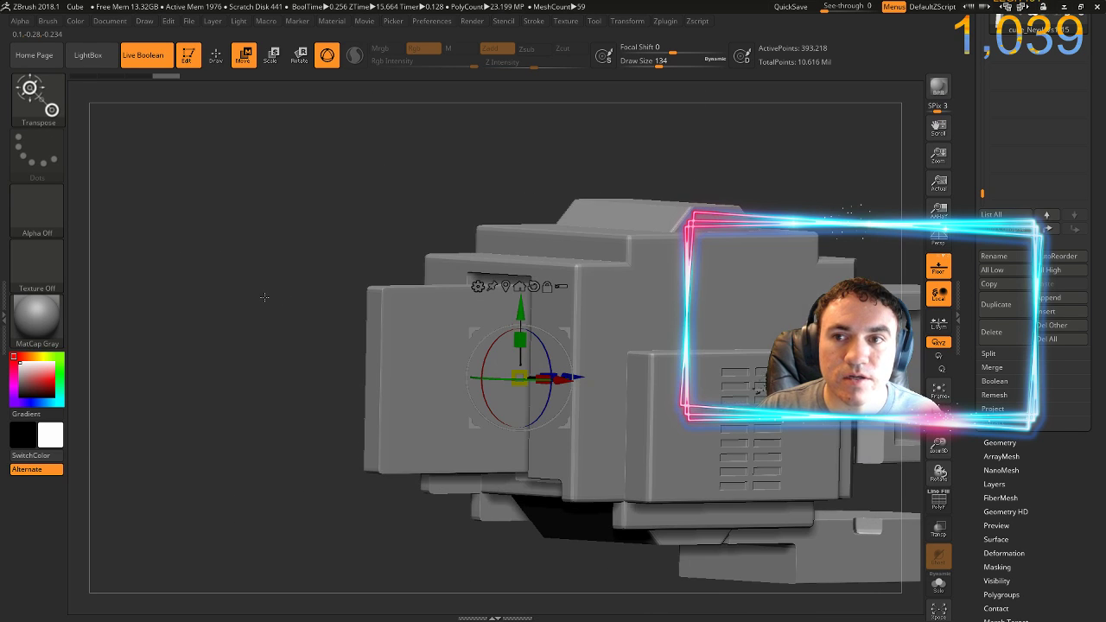
click(781, 7)
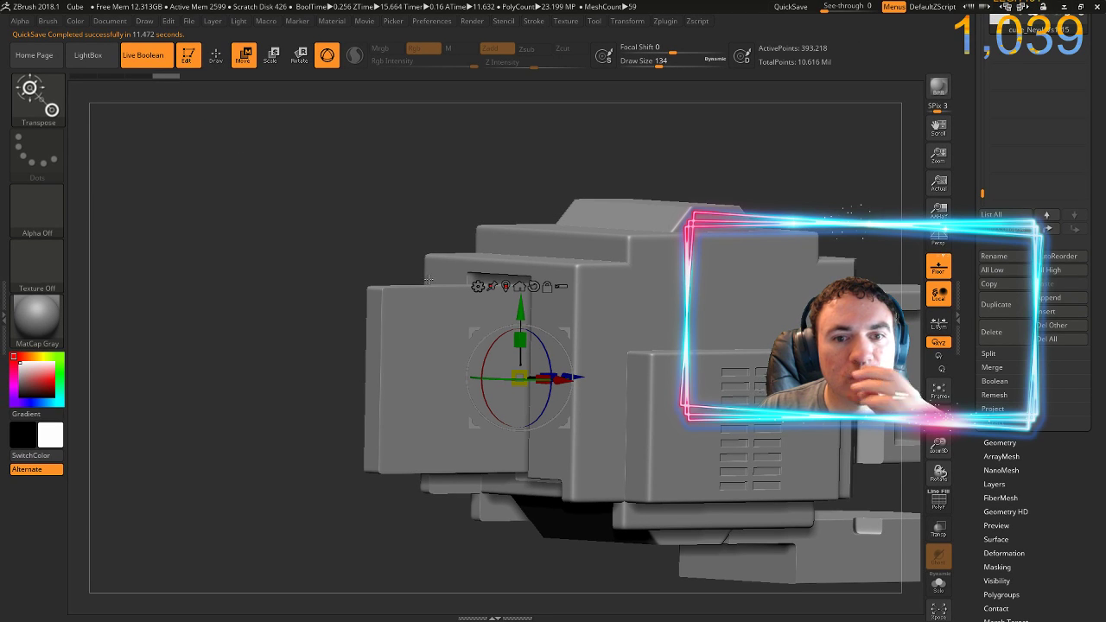
Lengthen the rear block along Z and slide it outward from the body along Z
drag(318, 305, 246, 318)
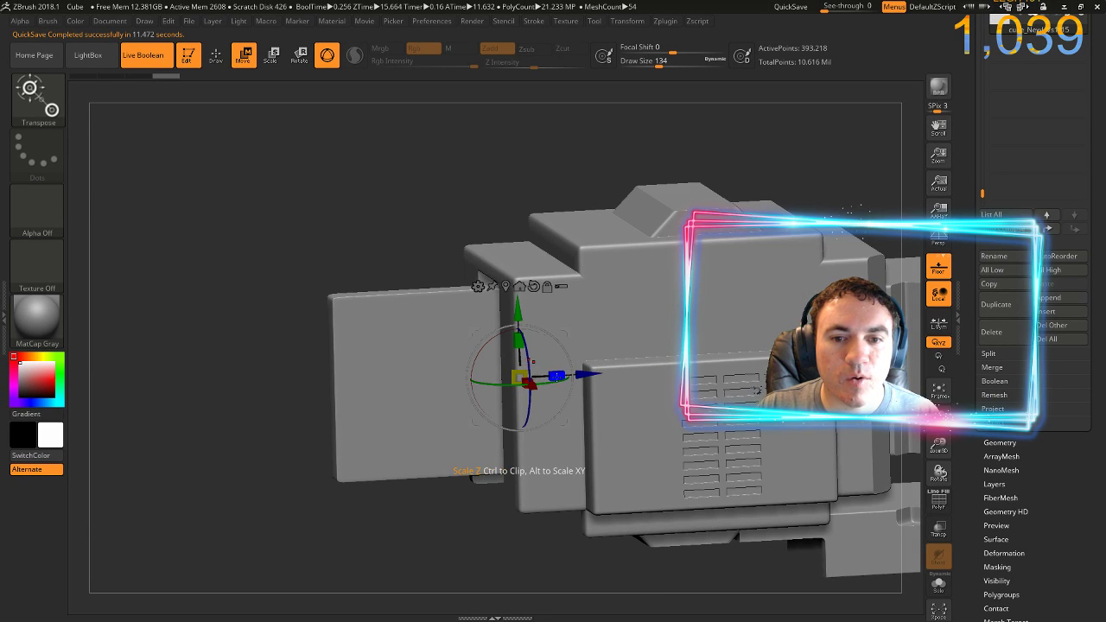
drag(556, 375, 750, 370)
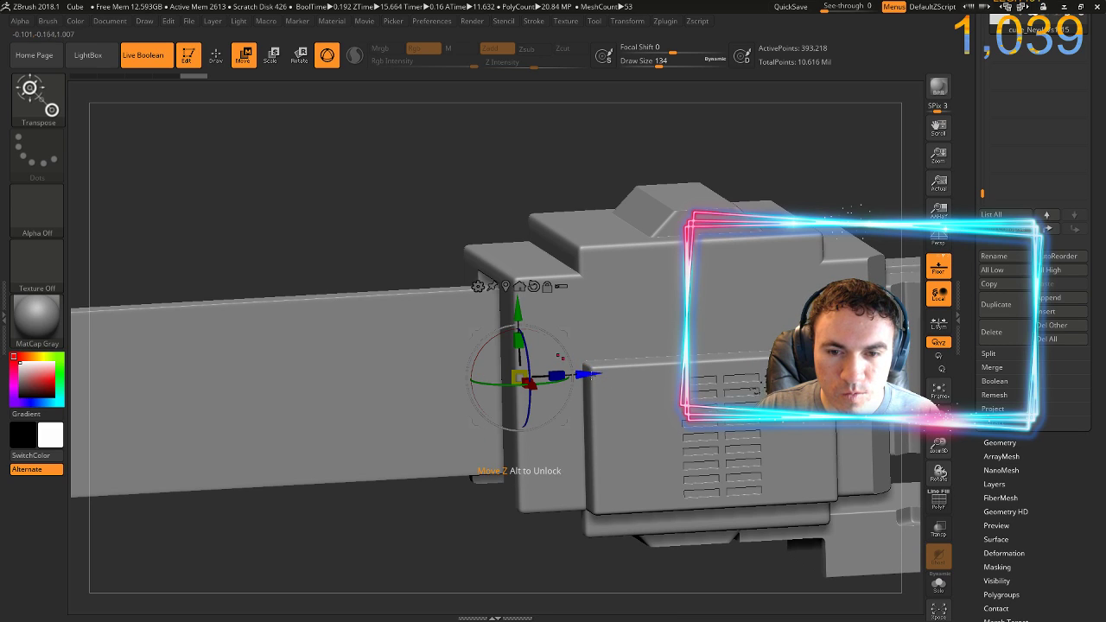
drag(588, 374, 477, 381)
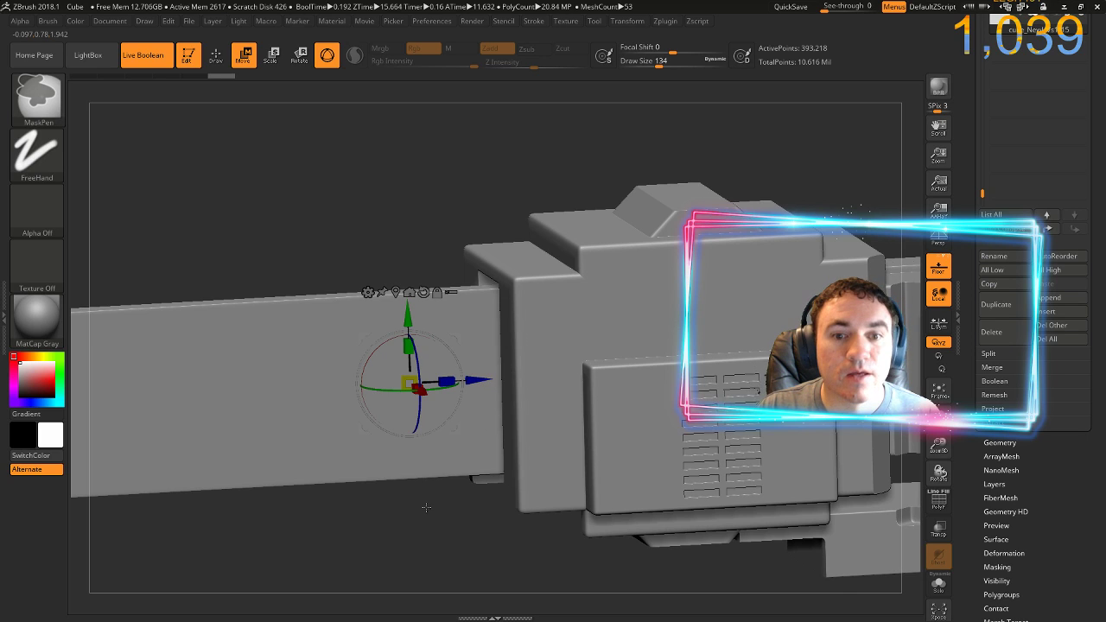